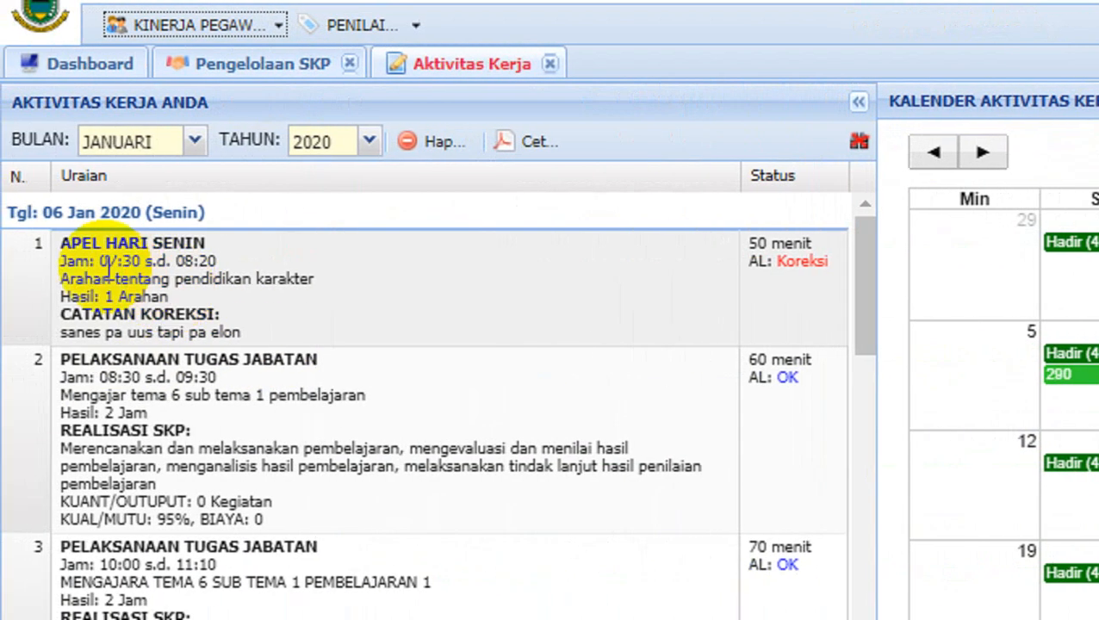
Review the correction note on the first APEL HARI SENIN activity of 6 January 2020 and the second APEL HARI SENIN entry that day.
drag(62, 260, 209, 279)
drag(68, 314, 234, 328)
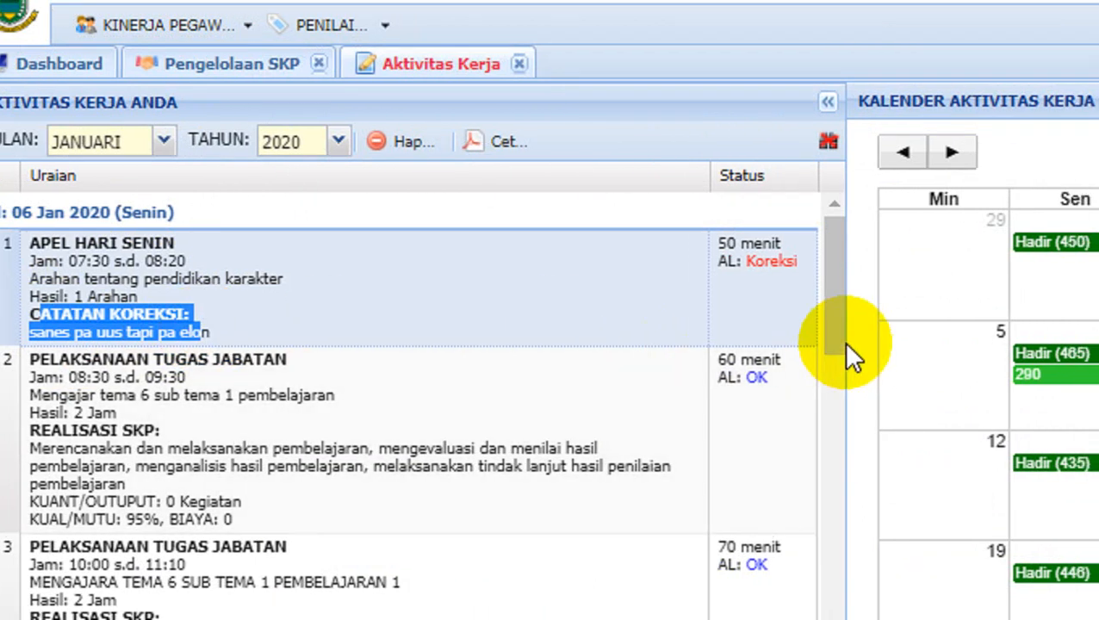
click(835, 327)
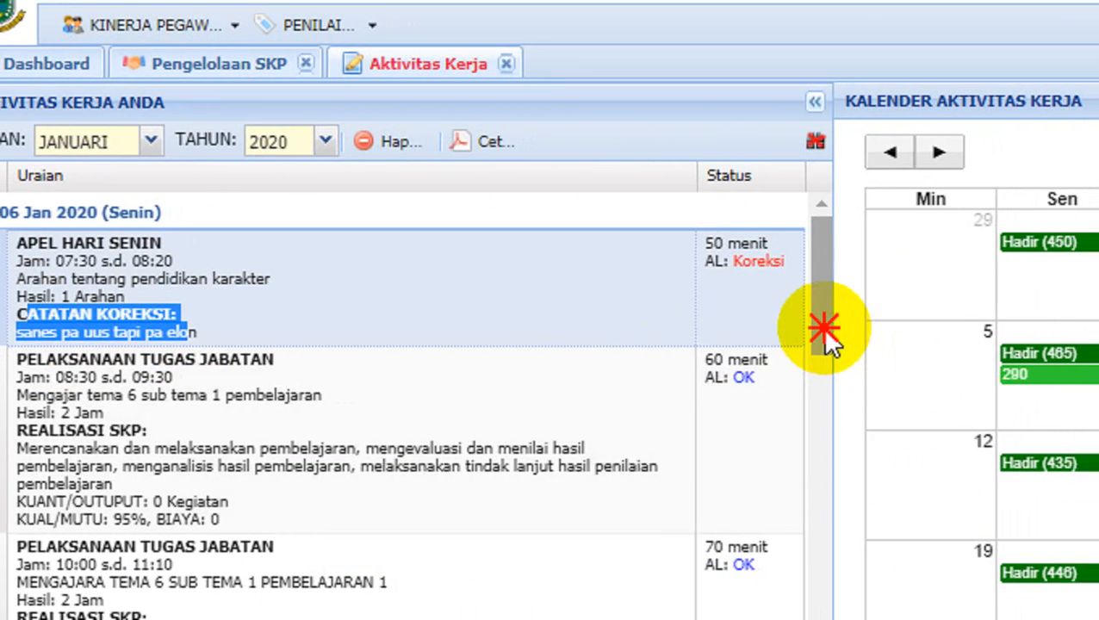
drag(823, 328, 823, 444)
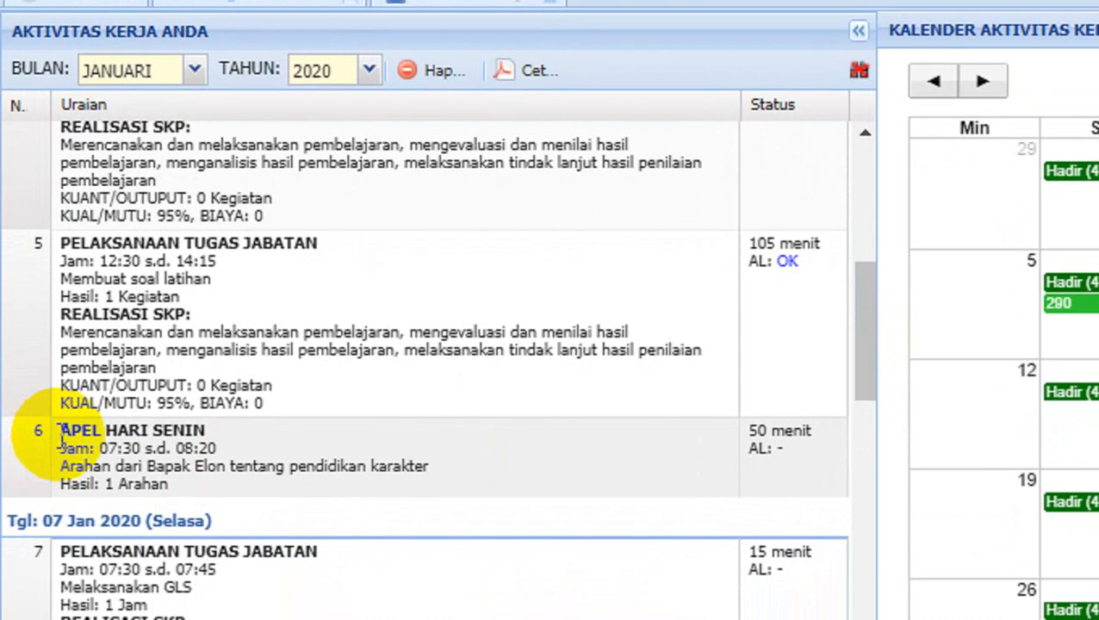
drag(59, 431, 191, 482)
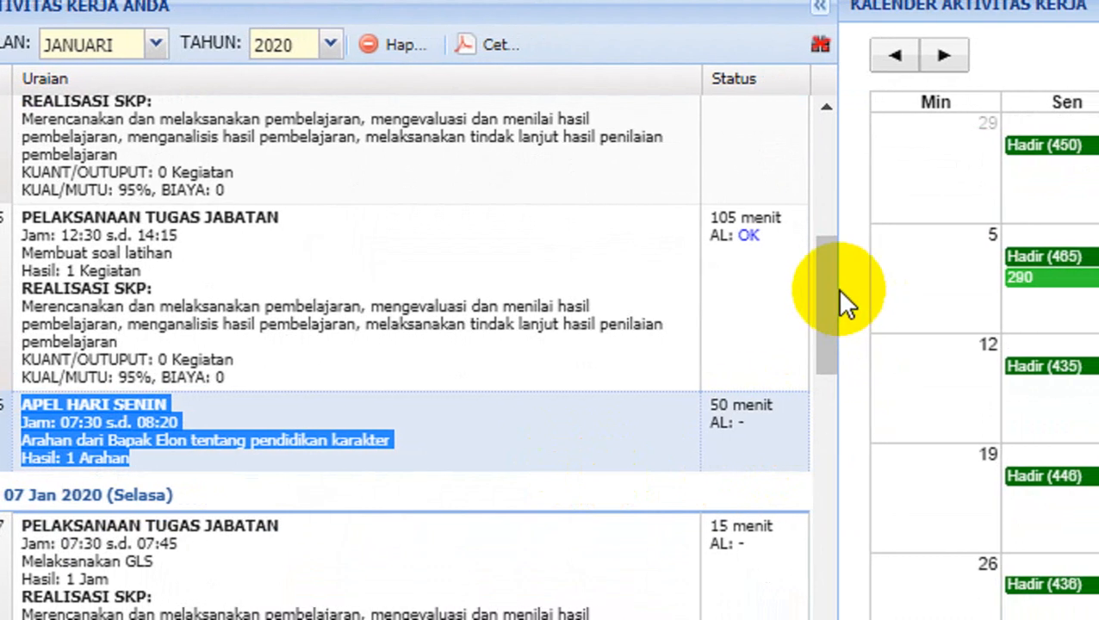
Delete the "Menyusun RPP" activity of 14 January 2020, the last entry in the list, and confirm the deletion.
drag(822, 287, 798, 520)
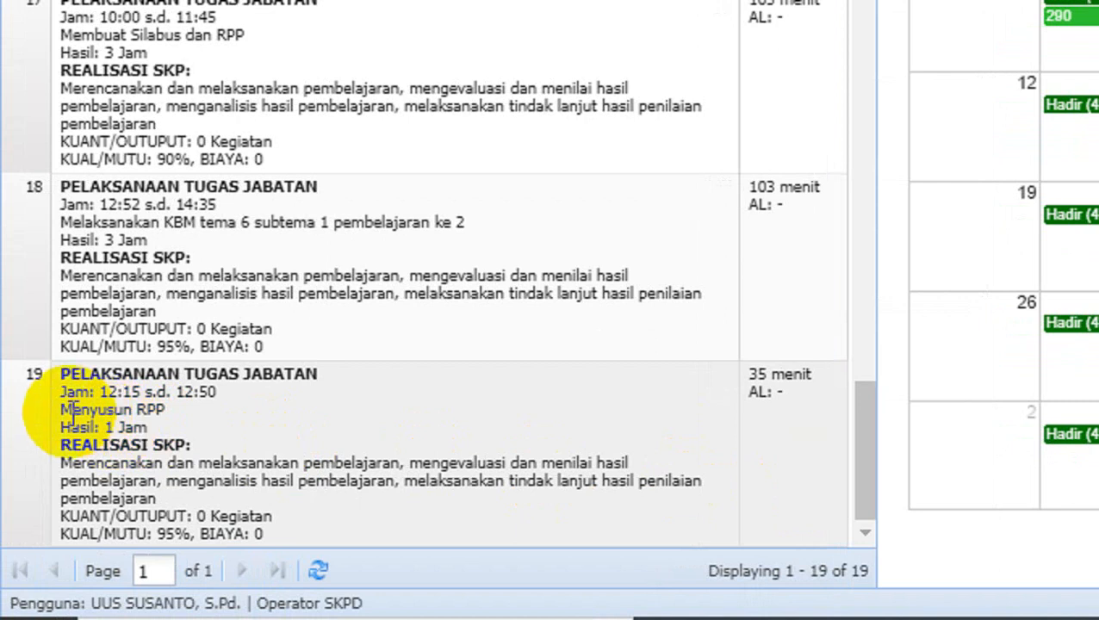
drag(61, 412, 165, 409)
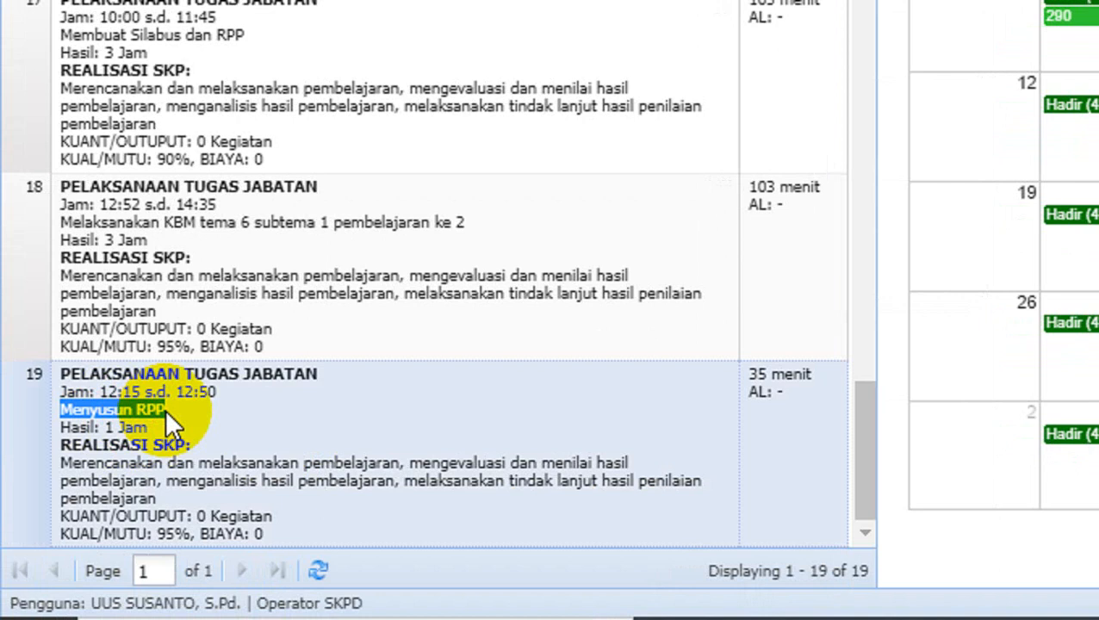
drag(68, 429, 150, 431)
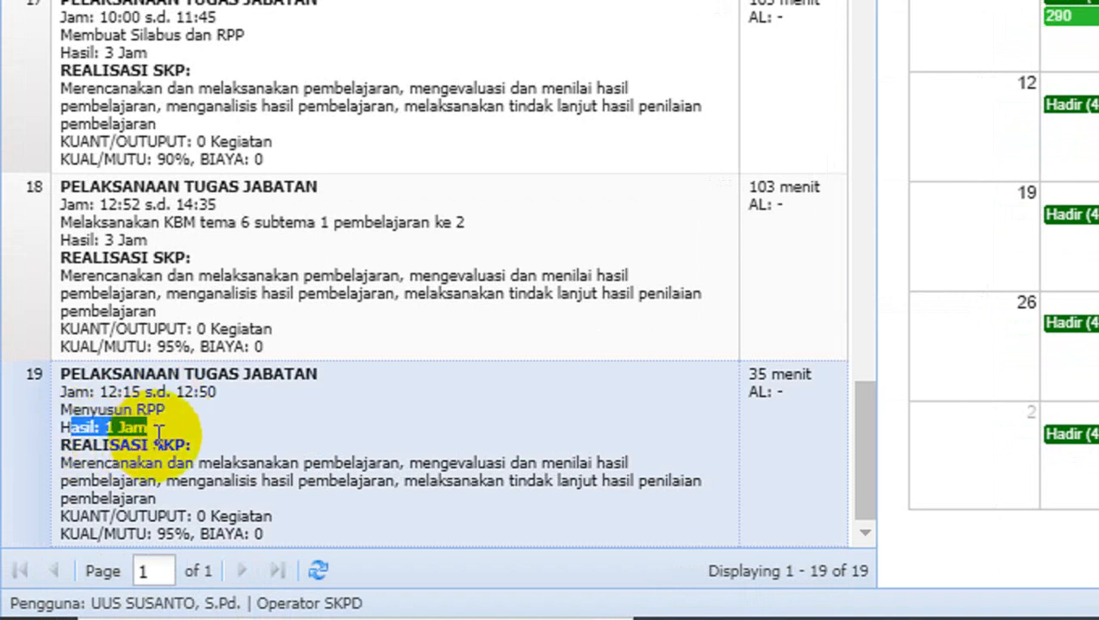
click(118, 432)
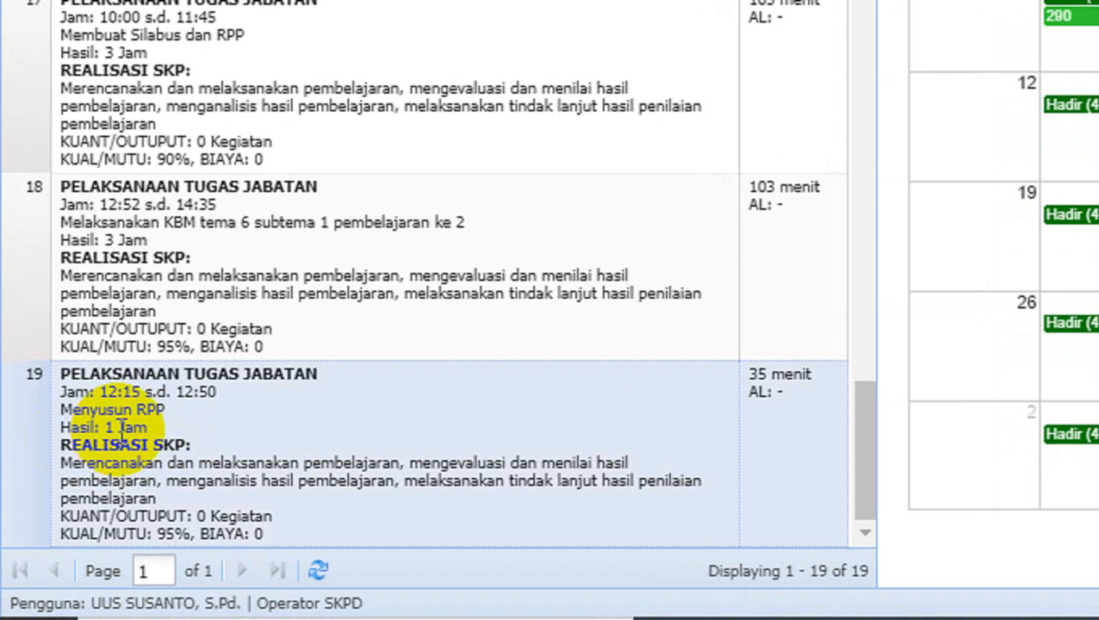
drag(116, 428, 154, 427)
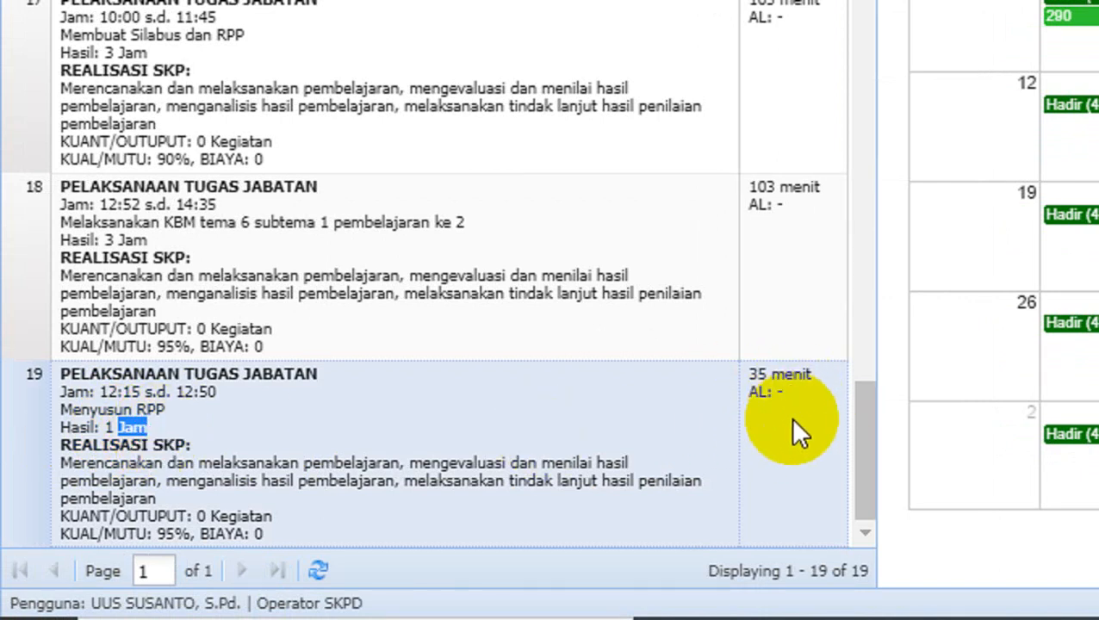
click(484, 417)
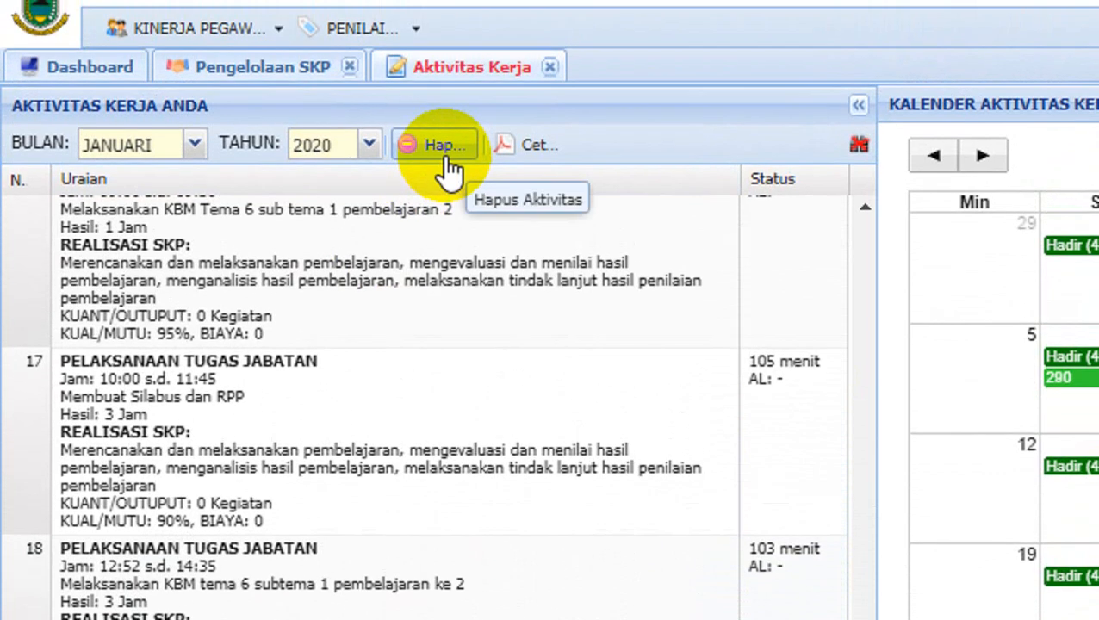
click(446, 160)
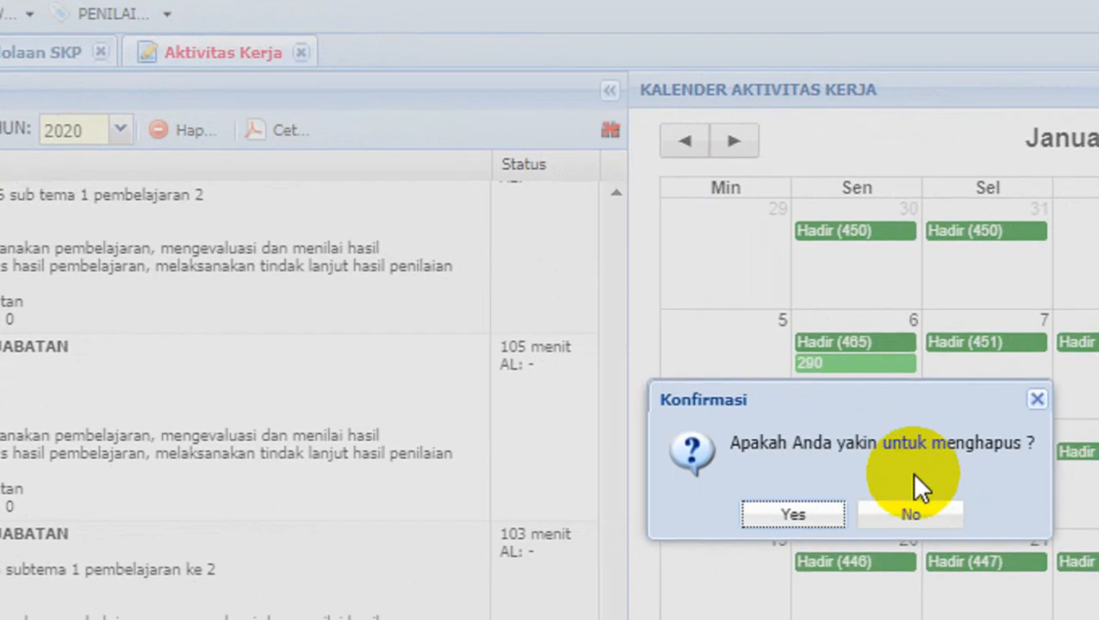
click(819, 521)
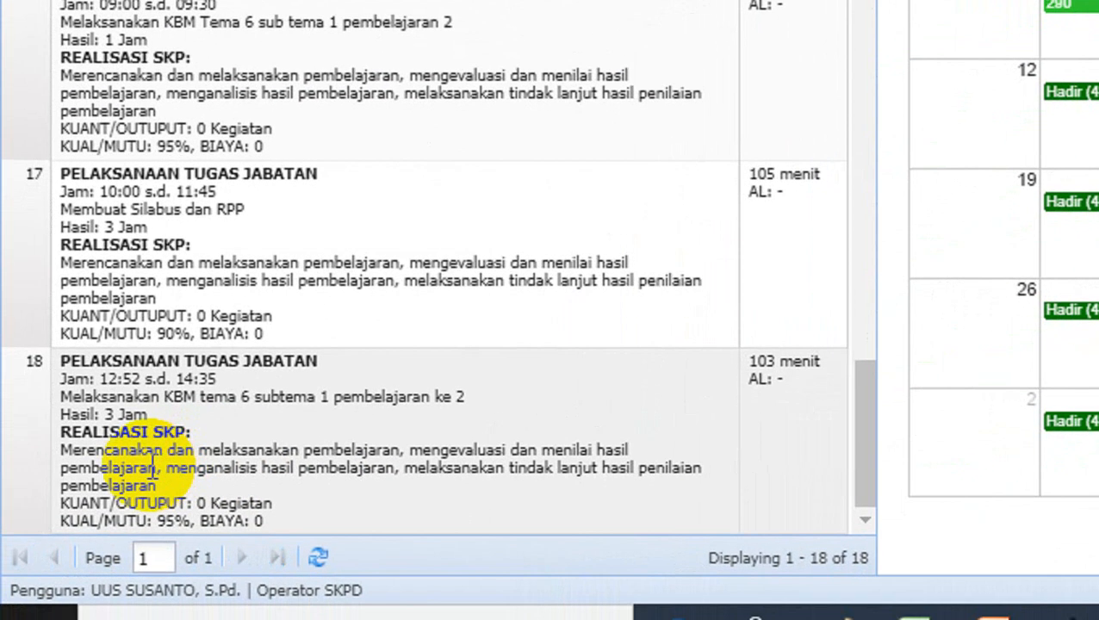
Start a new PELAKSANAAN TUGAS JABATAN activity report and set its date to 2020-01-14.
drag(859, 398, 822, 336)
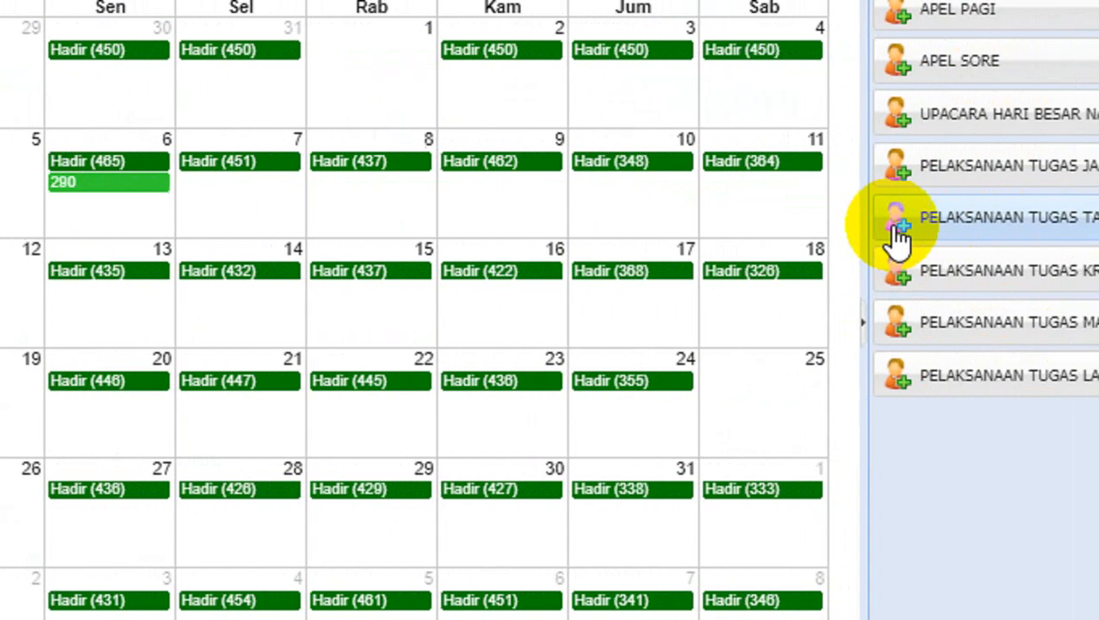
click(868, 168)
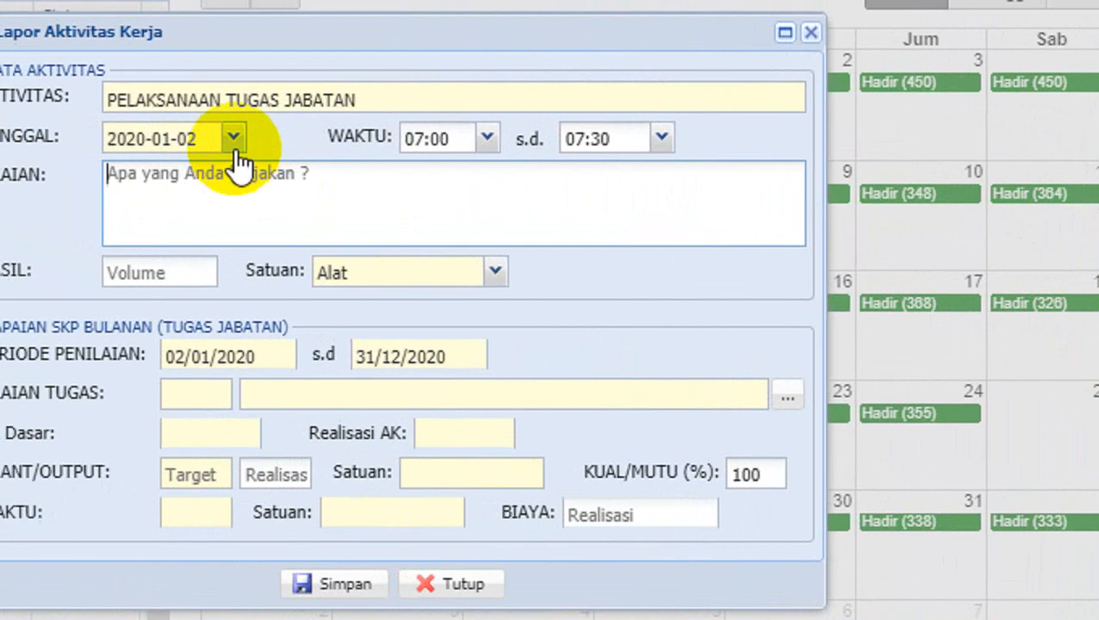
click(266, 145)
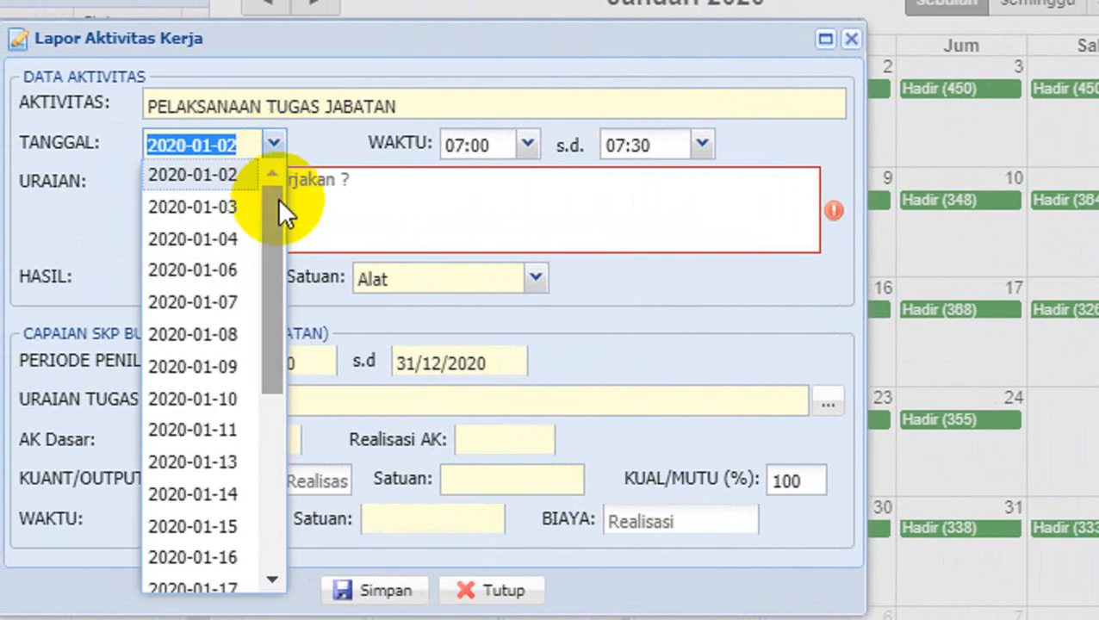
drag(278, 200, 288, 297)
click(260, 290)
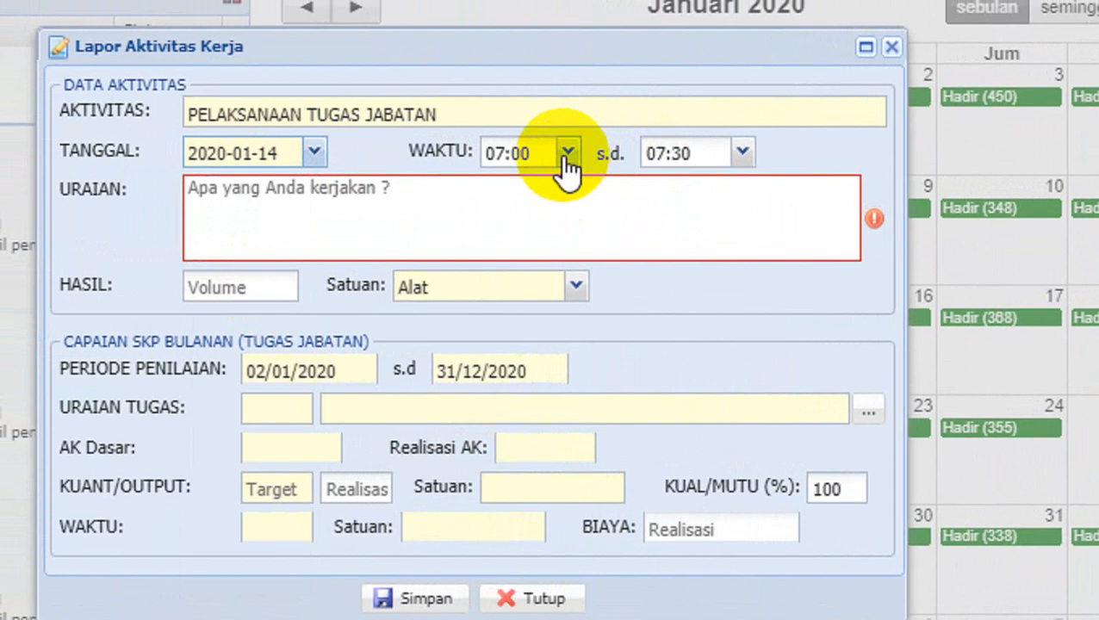
Set the activity's time from 12:15 to 12:50.
click(565, 156)
drag(570, 274, 562, 418)
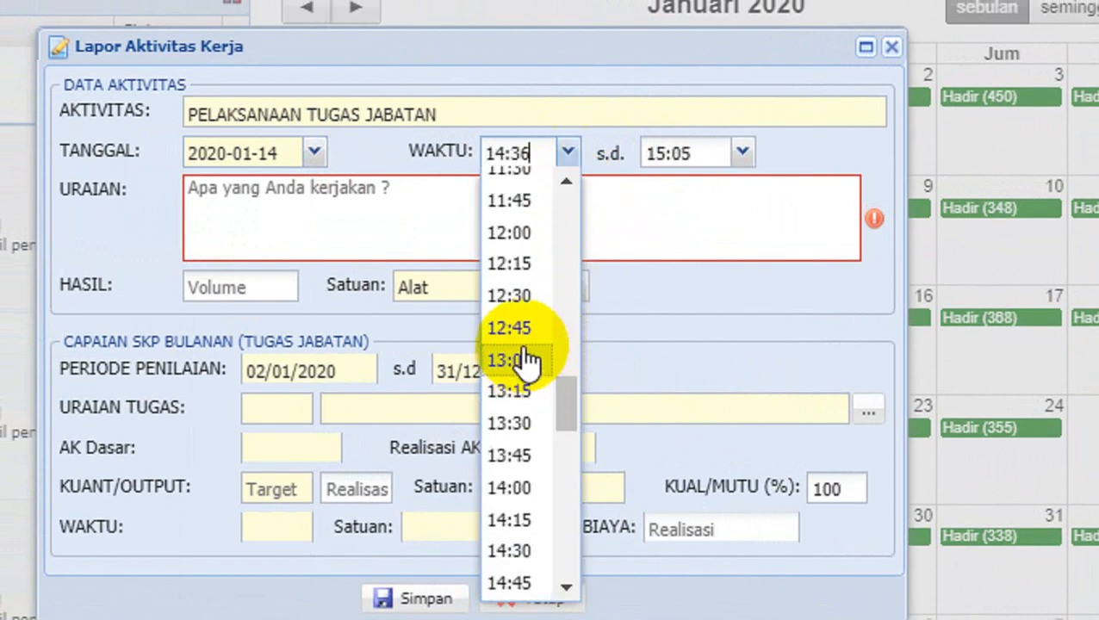
click(515, 264)
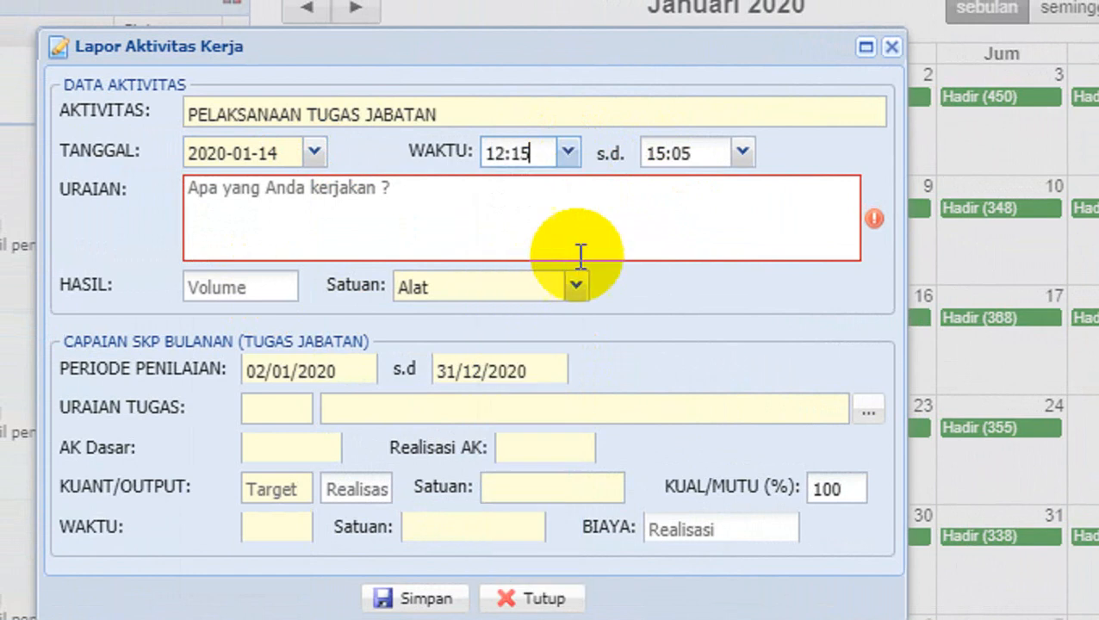
click(743, 153)
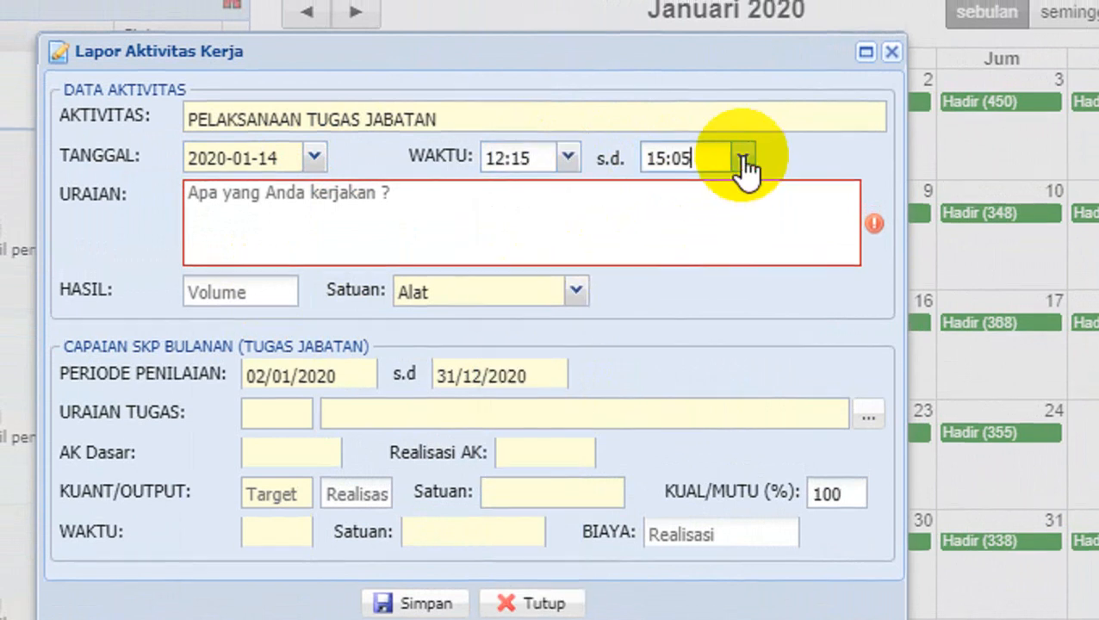
drag(743, 249, 739, 415)
click(696, 437)
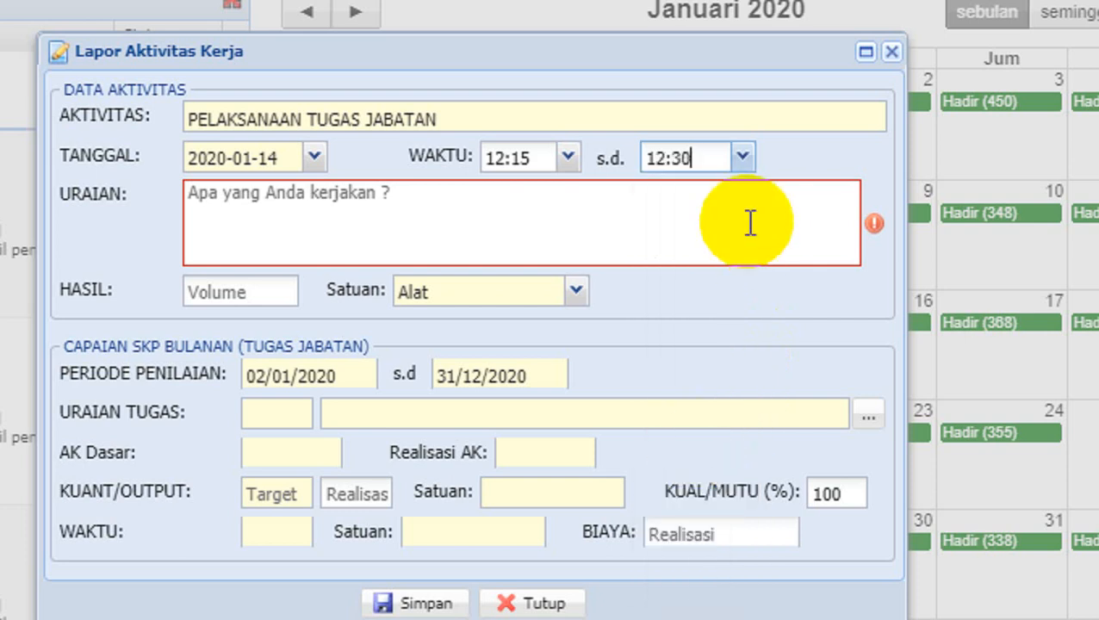
key(BackSpace)
key(BackSpace)
text(50)
Choose the first job task, "Merencanakan dan melaksanakan pembelajaran...", as the Uraian Tugas and place the cursor in the empty Uraian field.
click(869, 419)
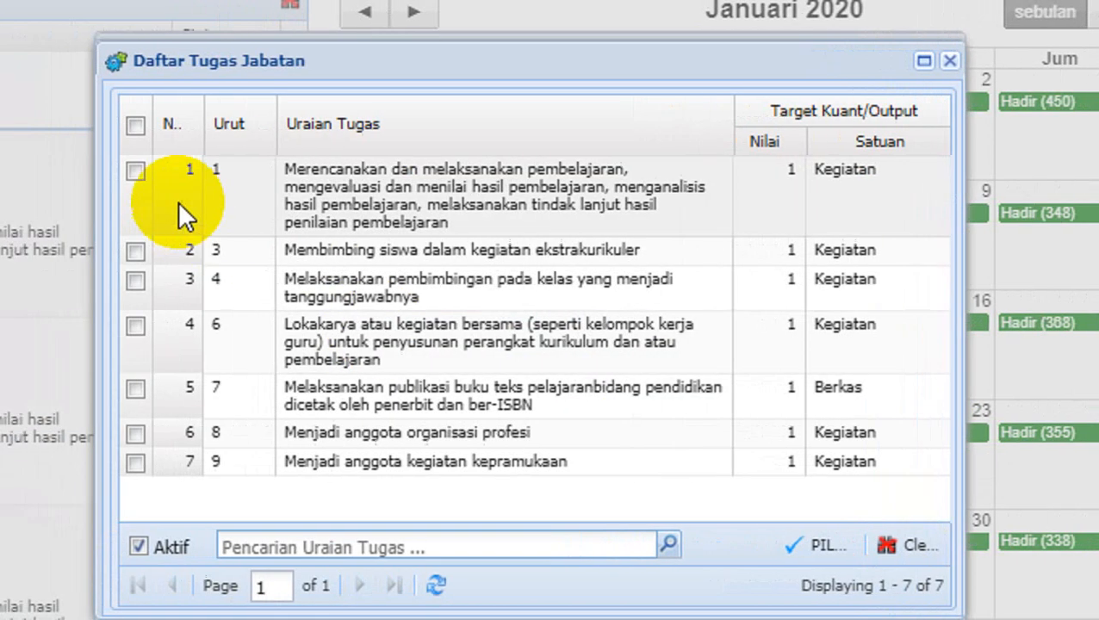
click(33, 171)
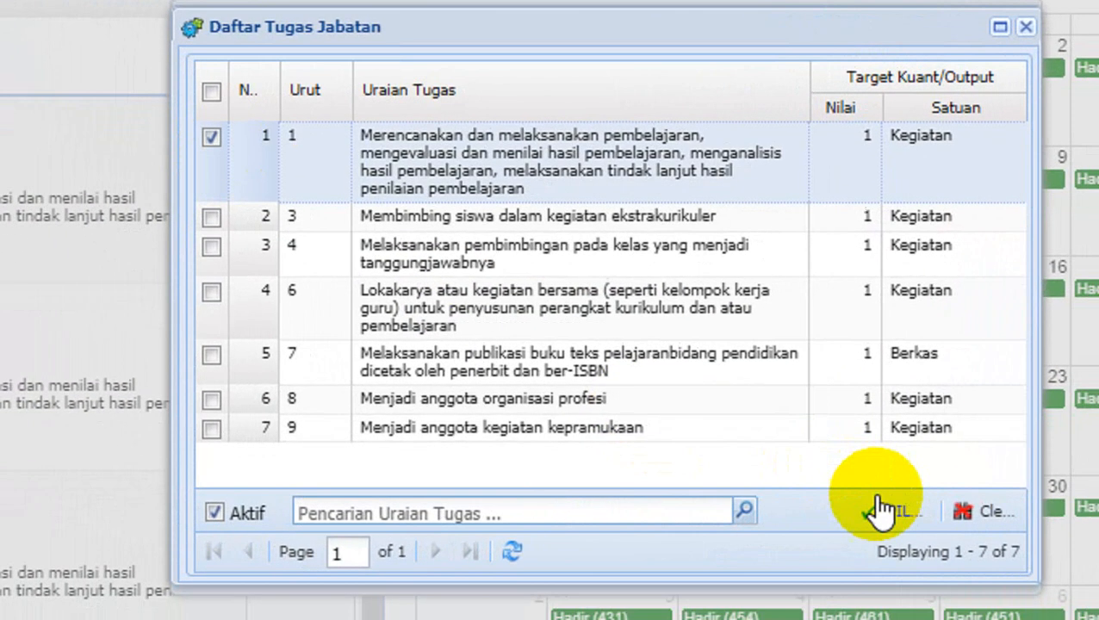
click(883, 509)
click(495, 198)
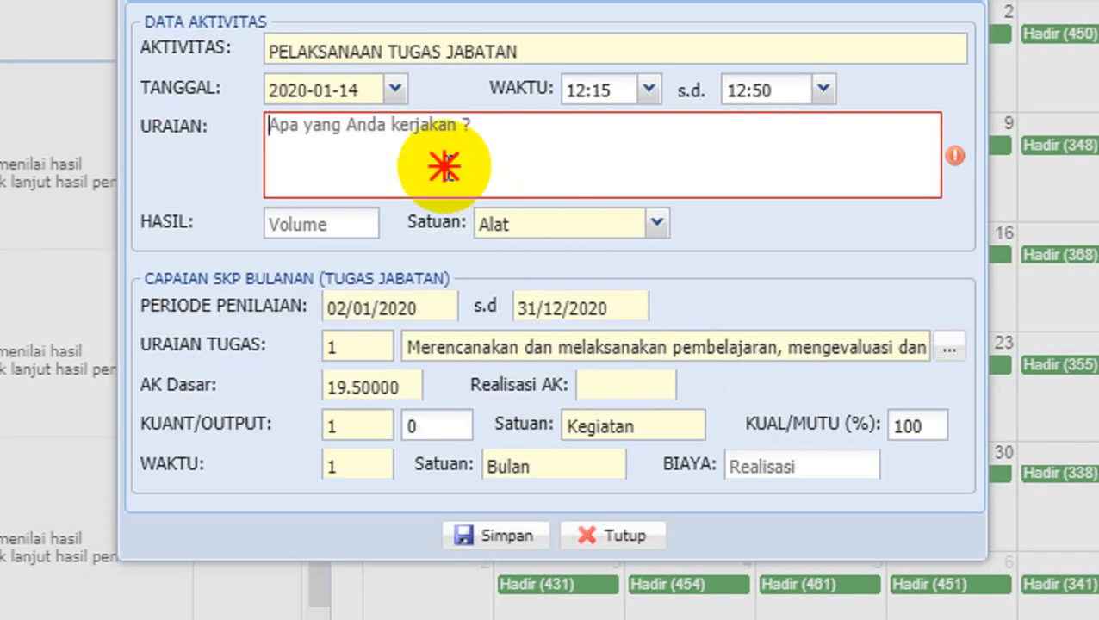
text(me)
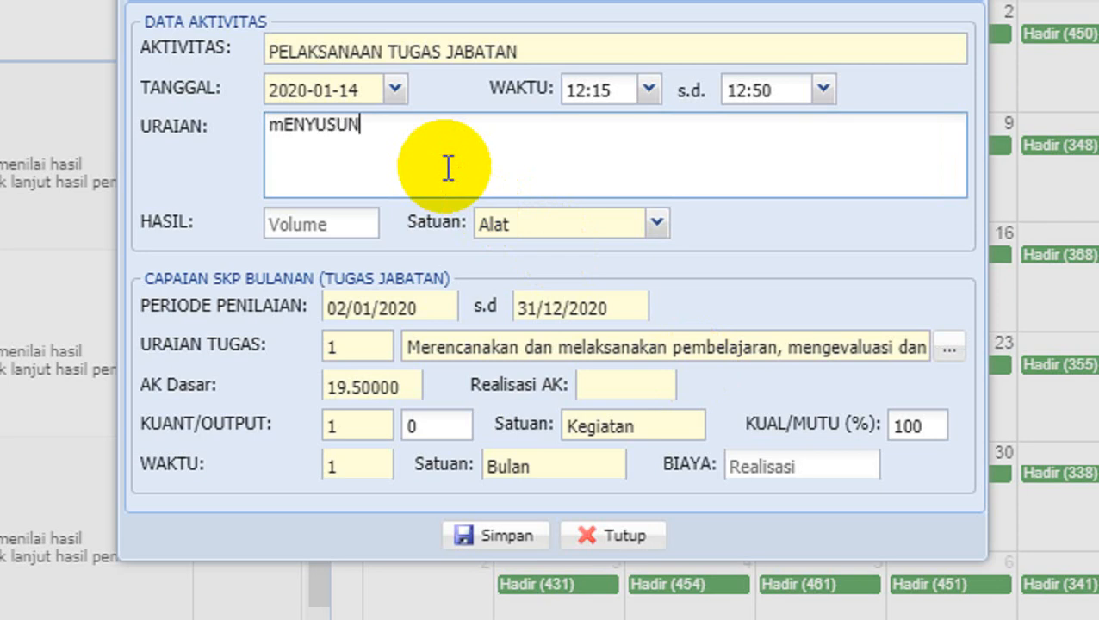
text(N)
key(BackSpace)
key(BackSpace)
key(BackSpace)
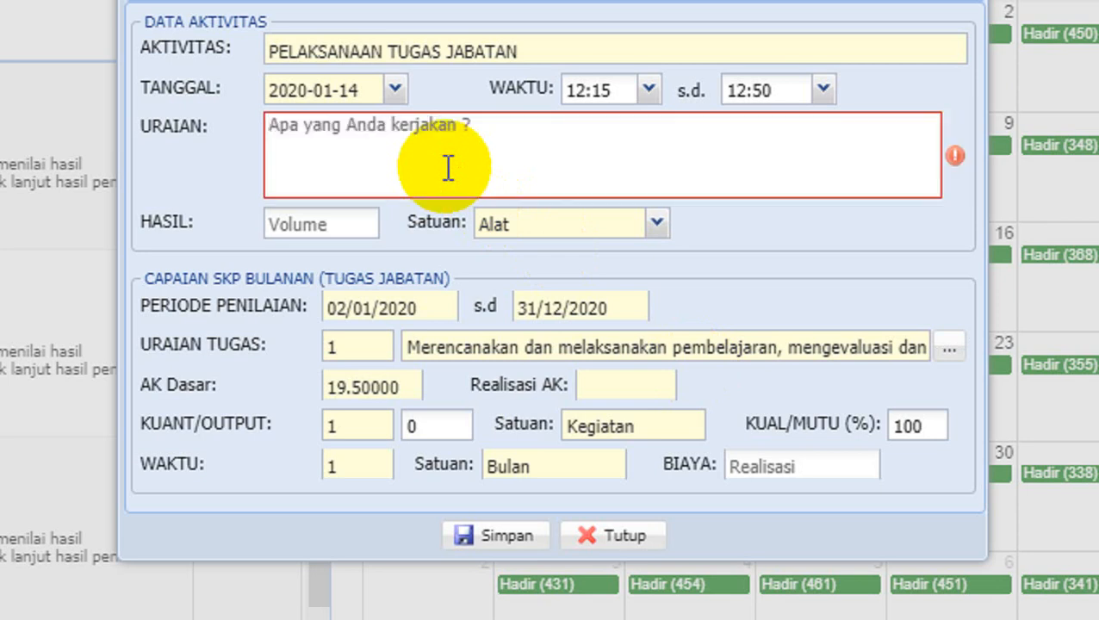
Enter "Menyusun silabus dan RPP" as the activity description and set the result to 1 with the unit Kegiatan.
text(Menyusun silabus dan RPP)
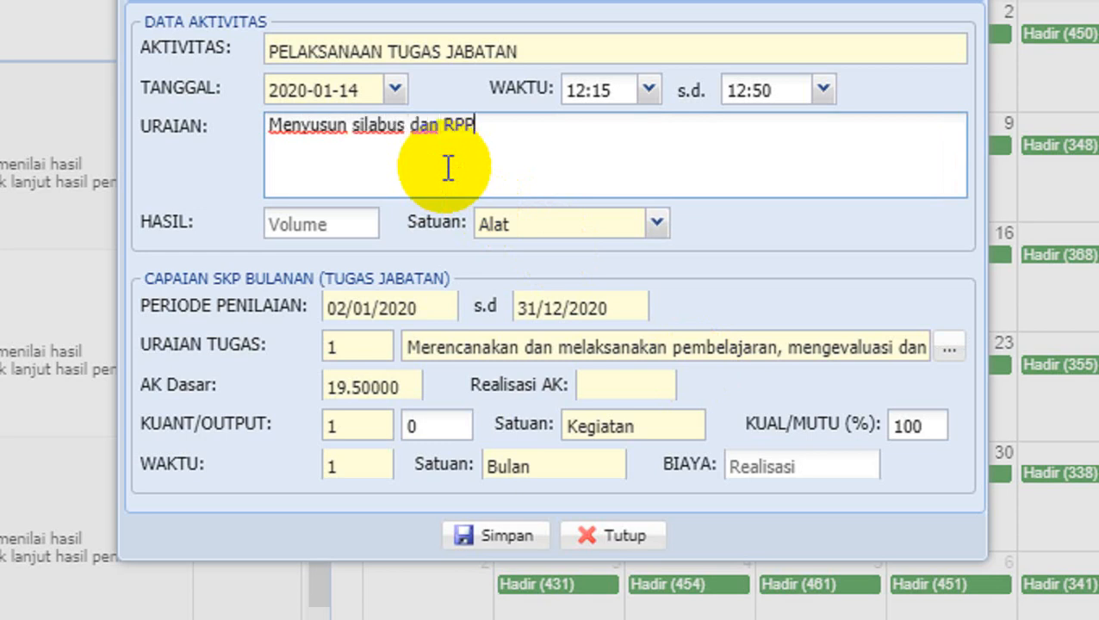
click(290, 221)
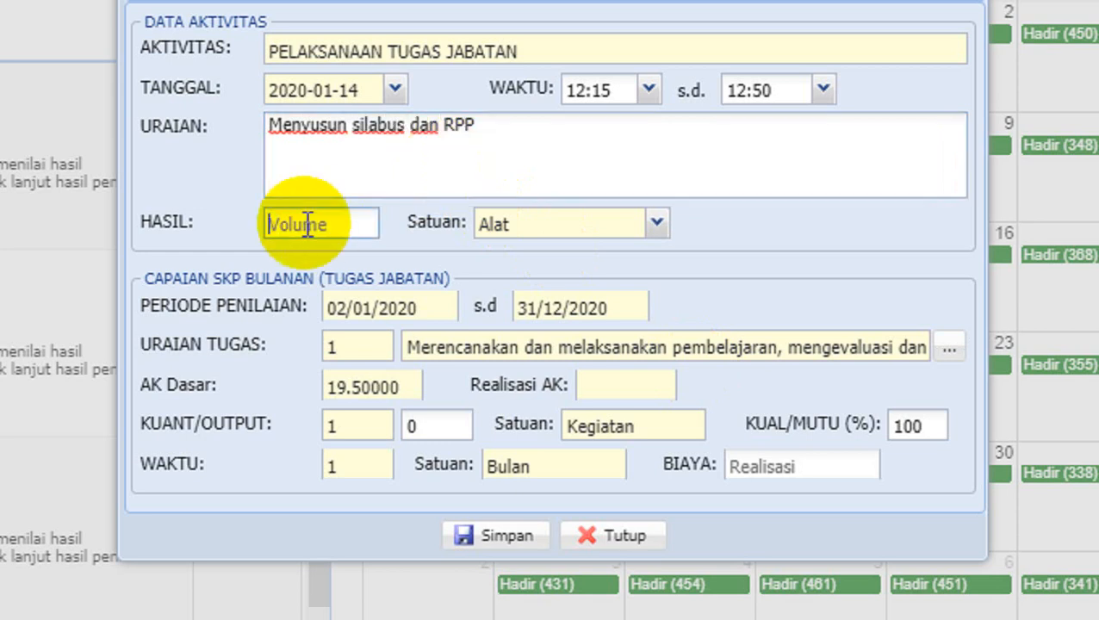
text(1)
click(658, 226)
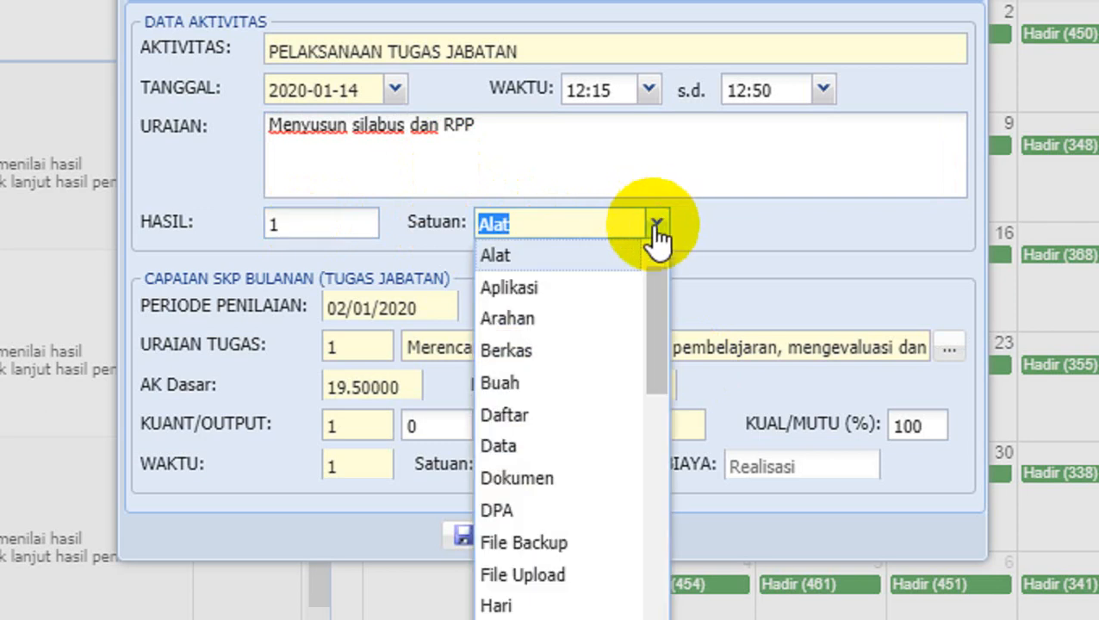
click(652, 288)
drag(651, 288, 655, 411)
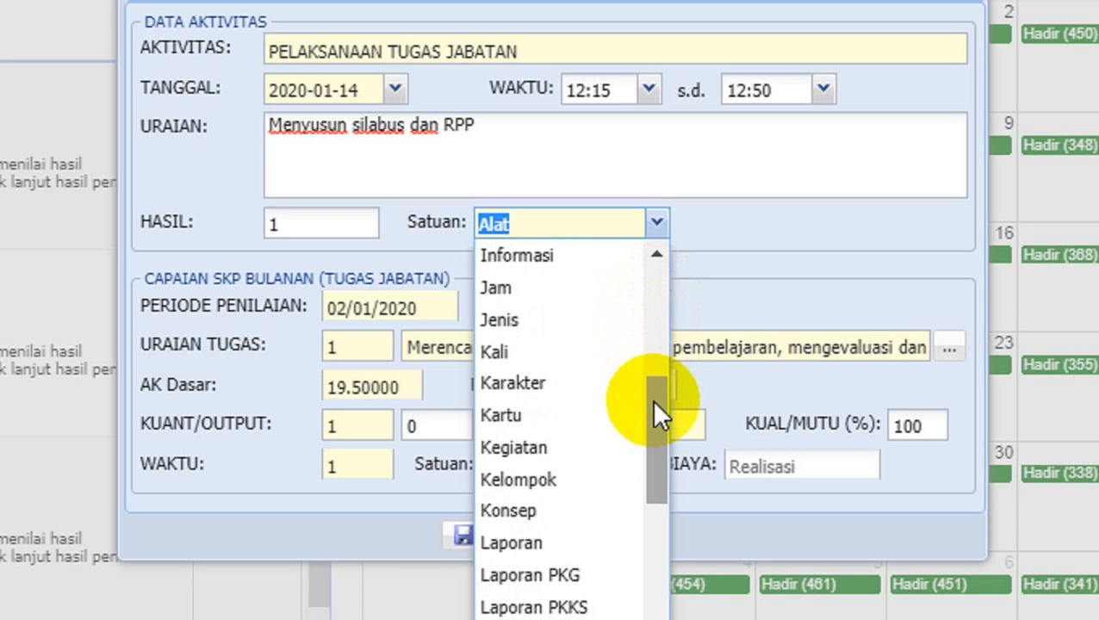
click(583, 449)
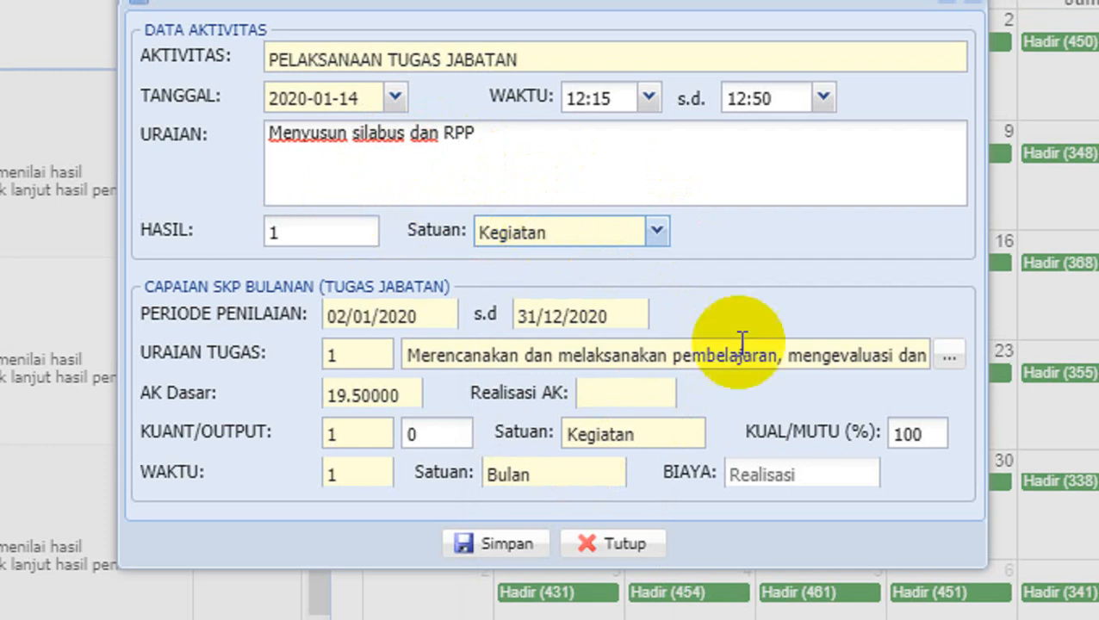
Set the KUAL/MUTU value to 95 percent and save the activity report.
double_click(920, 434)
text(95)
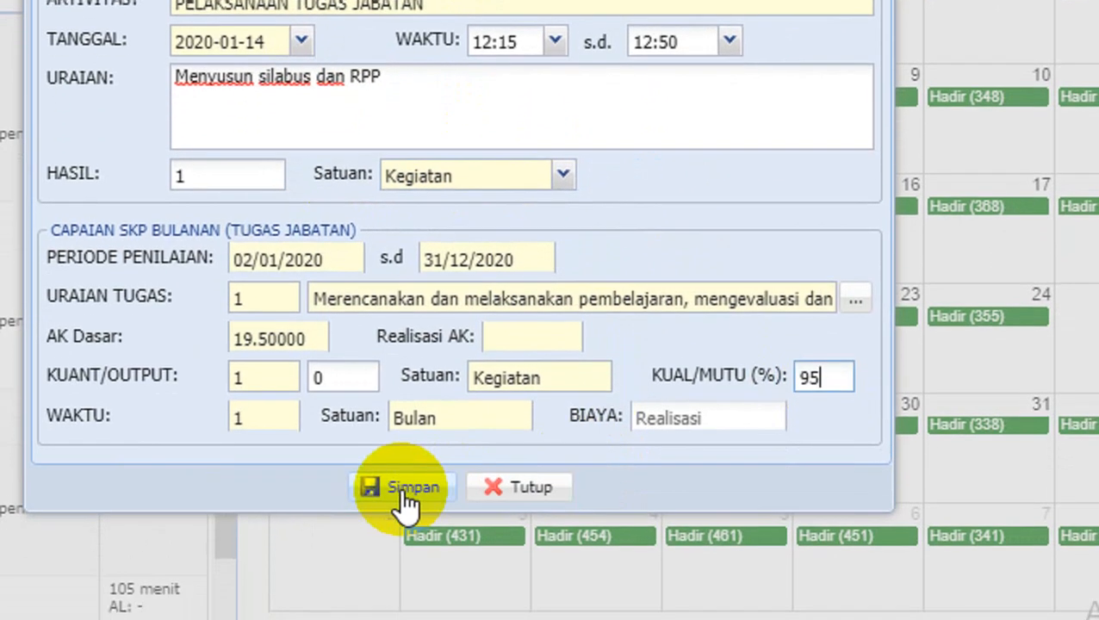
click(403, 544)
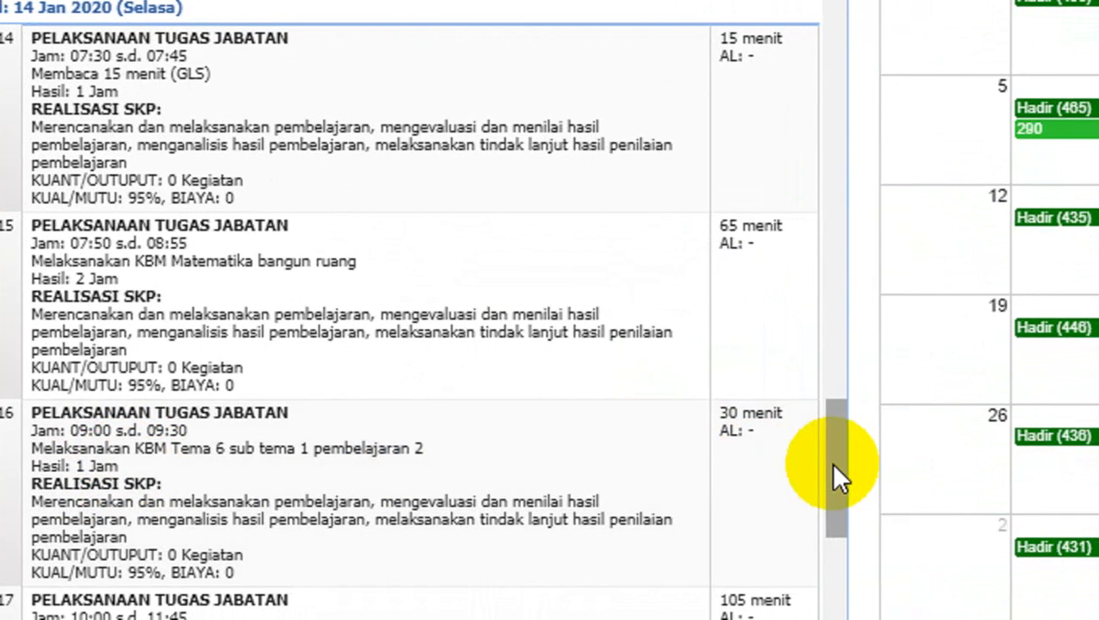
Check the time, description and result unit of the newly saved activity at the end of the list.
drag(840, 476, 825, 504)
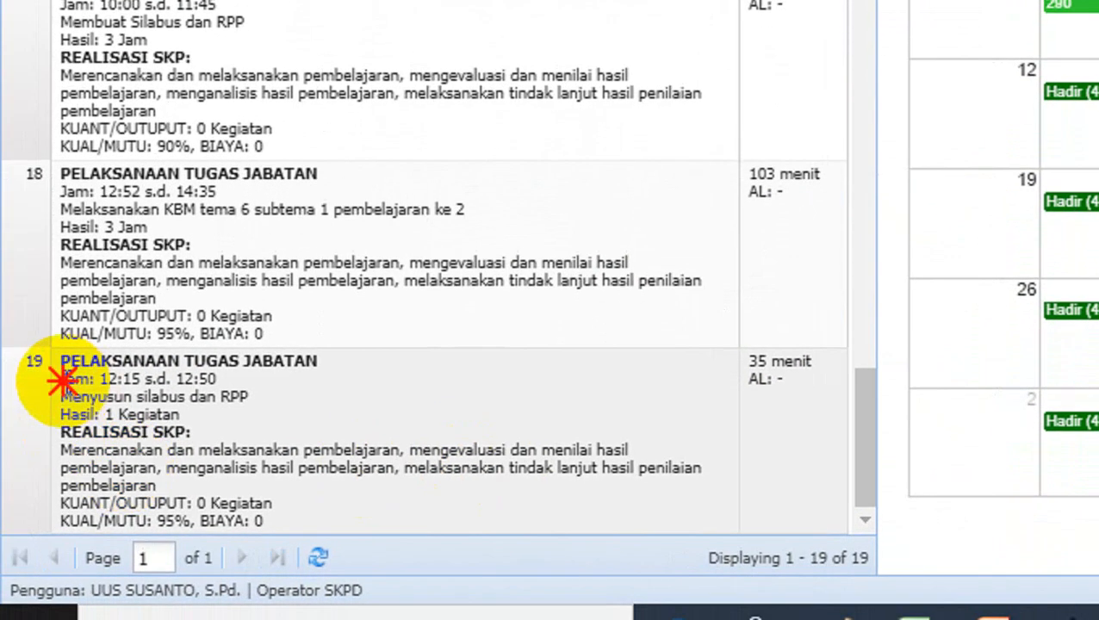
drag(58, 380, 216, 434)
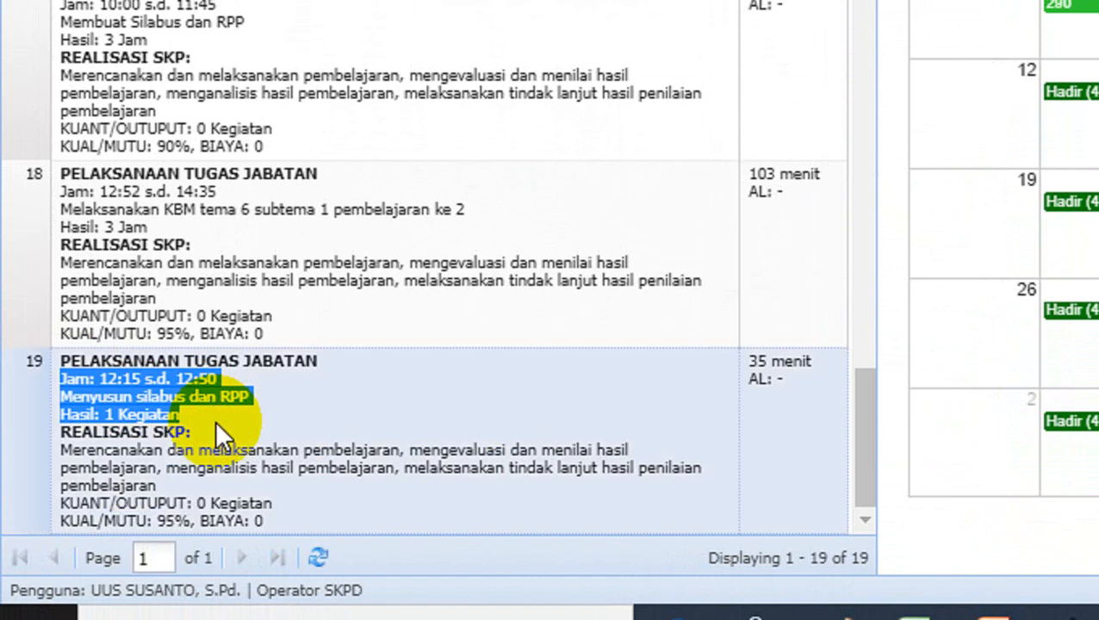
click(112, 420)
drag(118, 415, 175, 415)
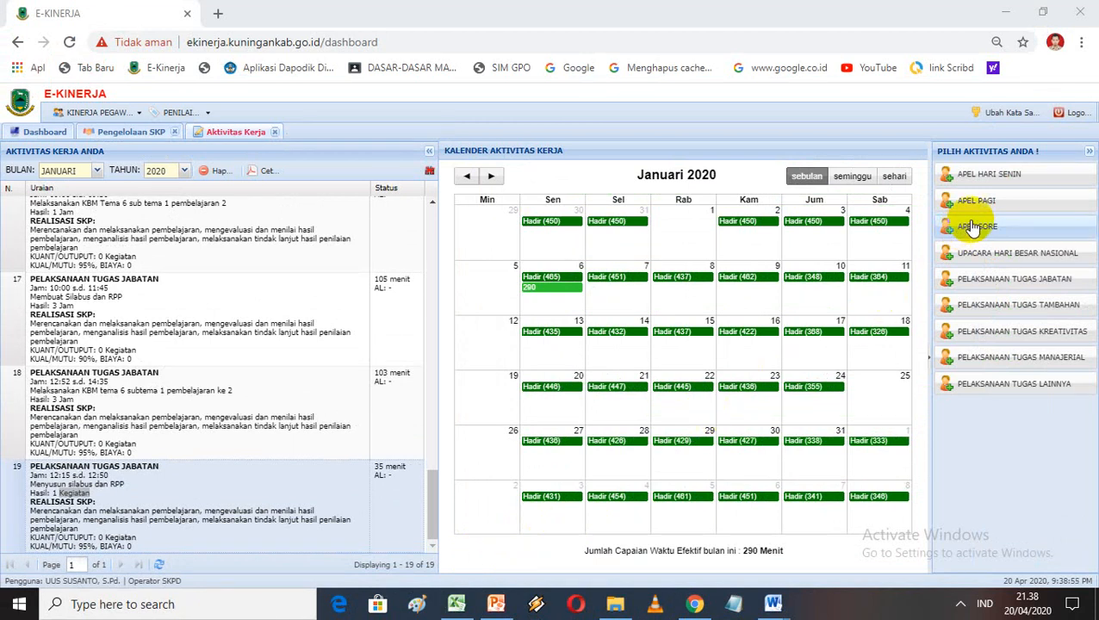
Change the month of the activity list to APRIL, leaving no new report form open.
click(999, 176)
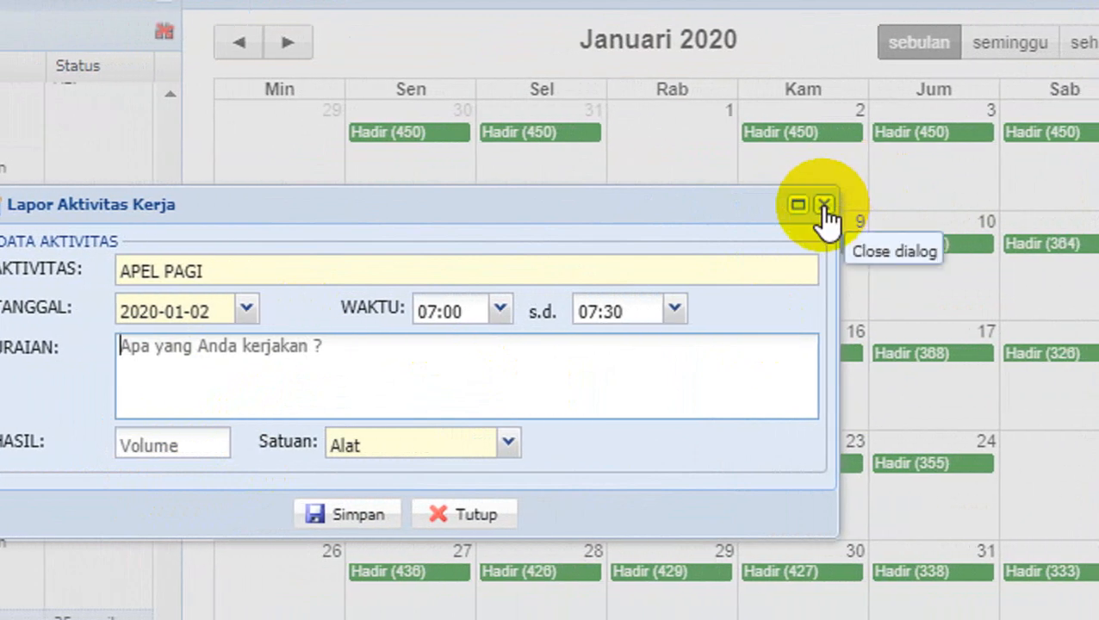
click(823, 209)
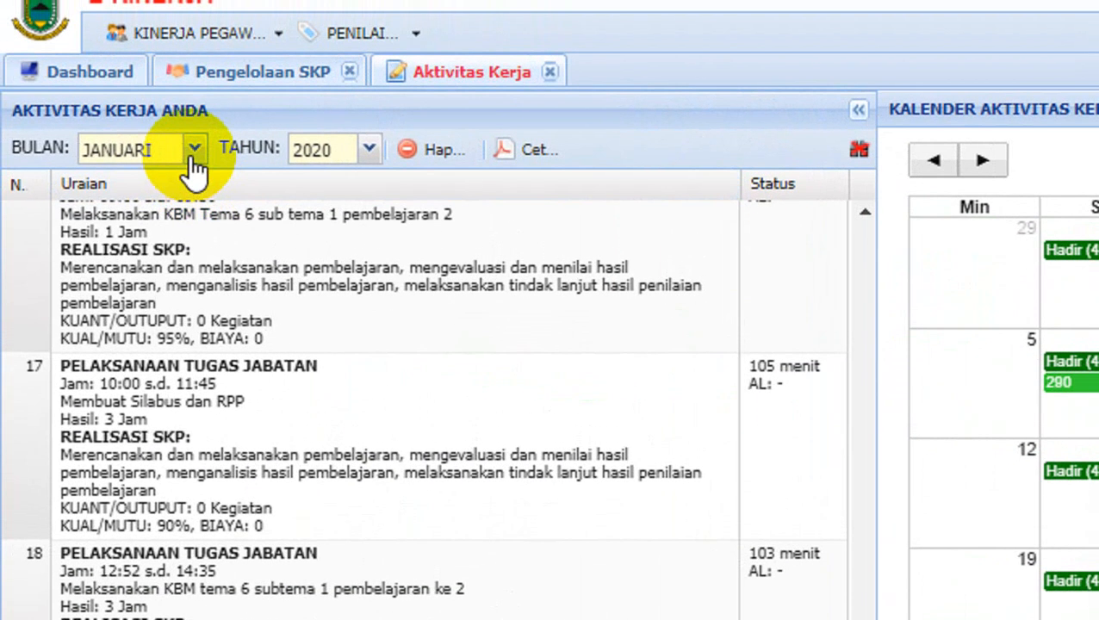
click(193, 160)
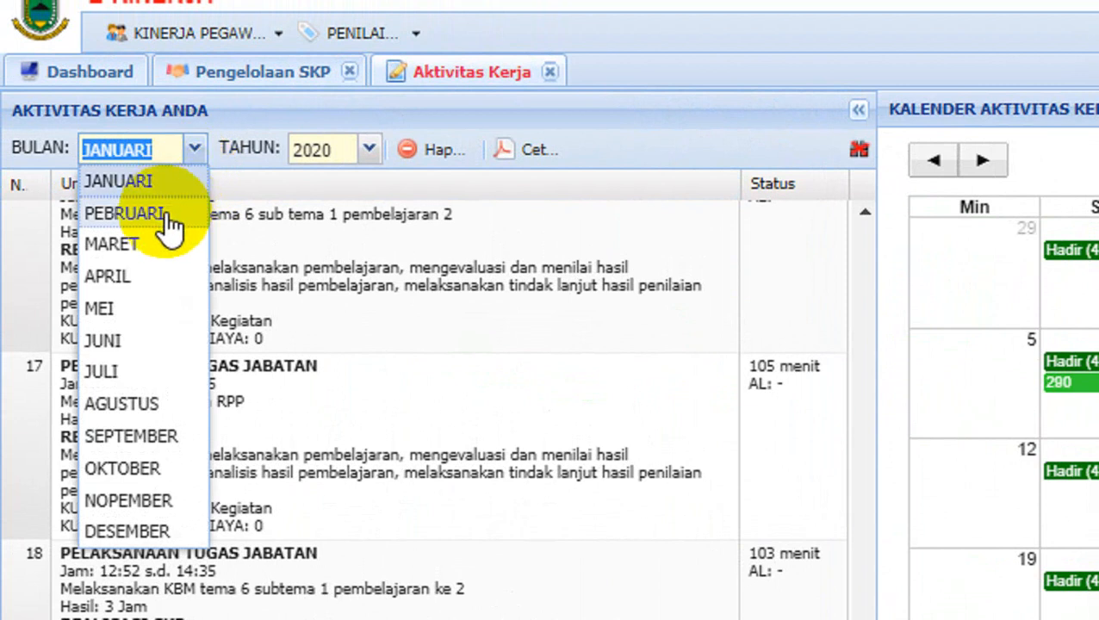
click(146, 275)
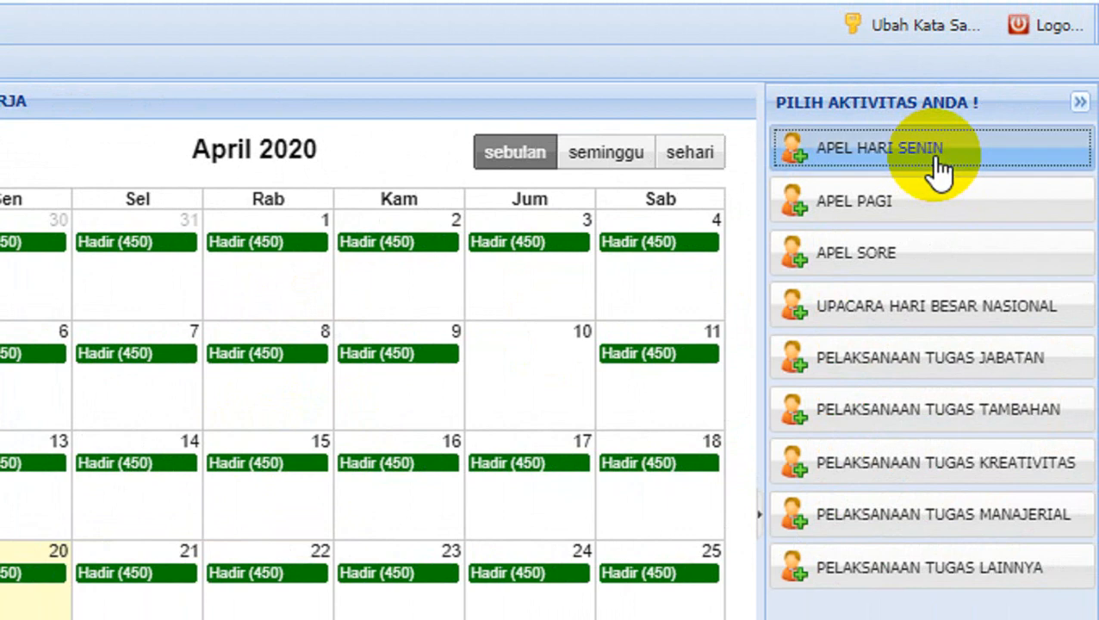
Start an APEL HARI SENIN activity report and set its date to 2020-04-13.
click(933, 158)
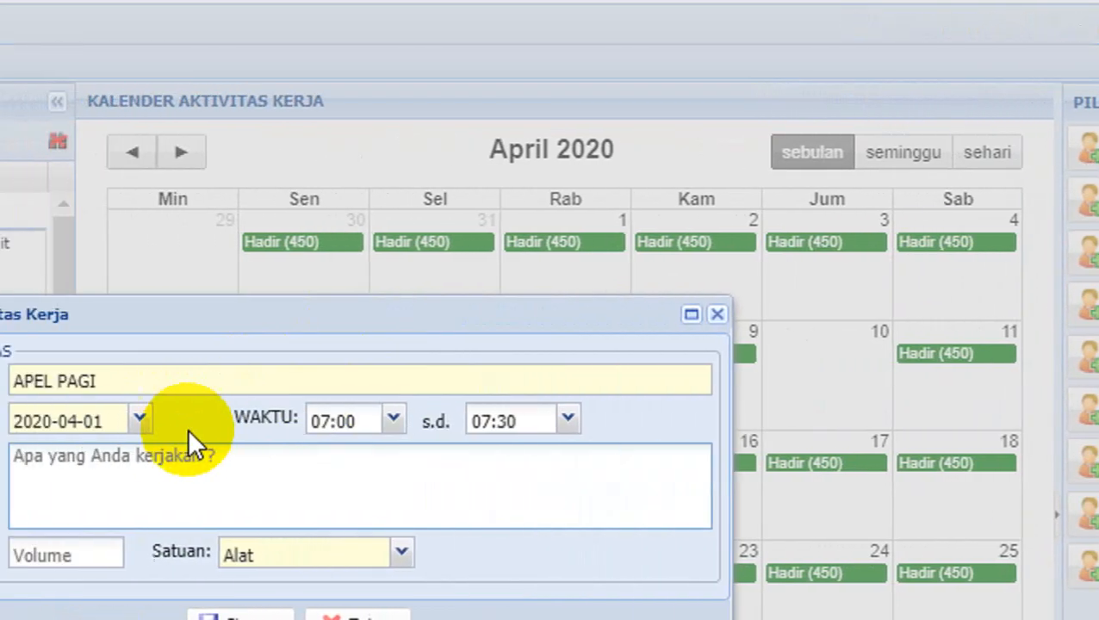
click(139, 420)
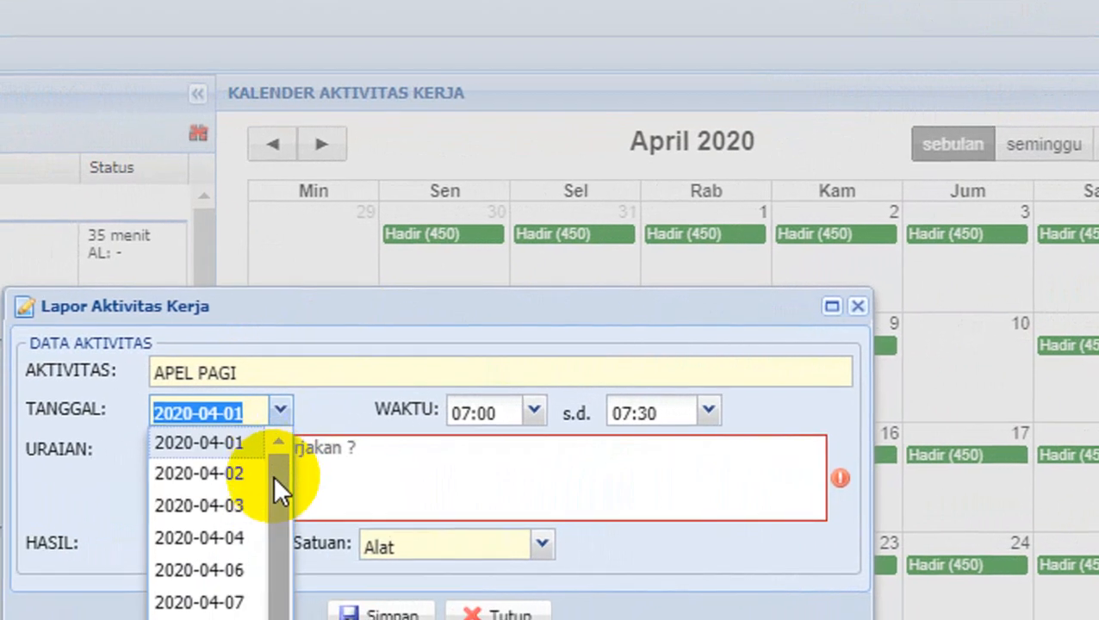
drag(266, 467, 258, 598)
drag(274, 488, 281, 269)
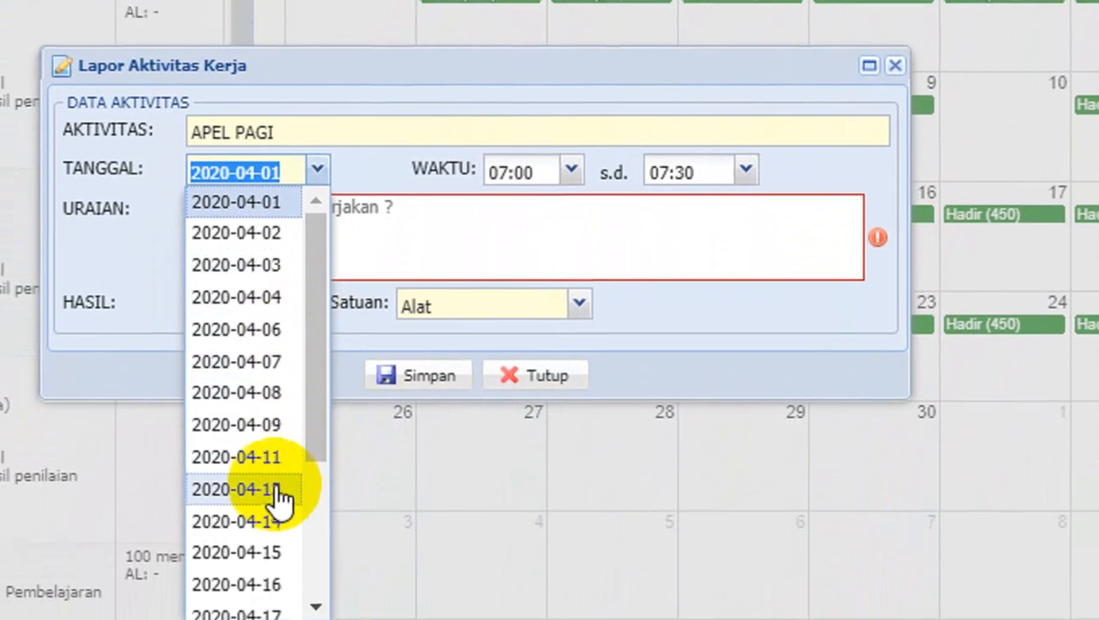
click(265, 536)
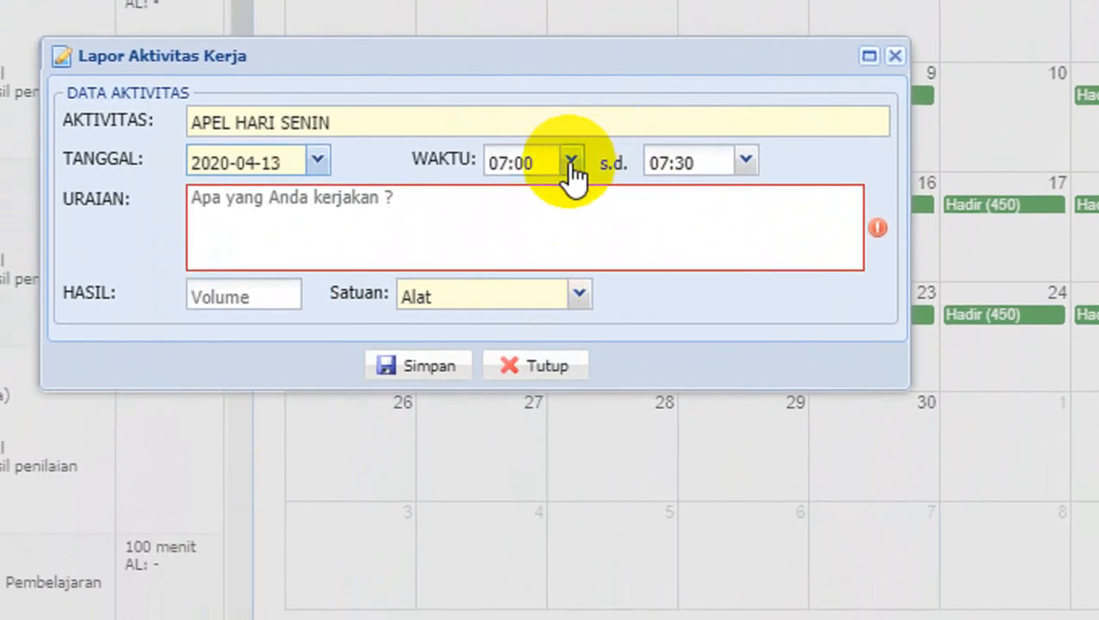
Set the Monday assembly report's time to 07:30 s.d. 07:45.
click(569, 158)
drag(566, 271, 572, 315)
click(529, 341)
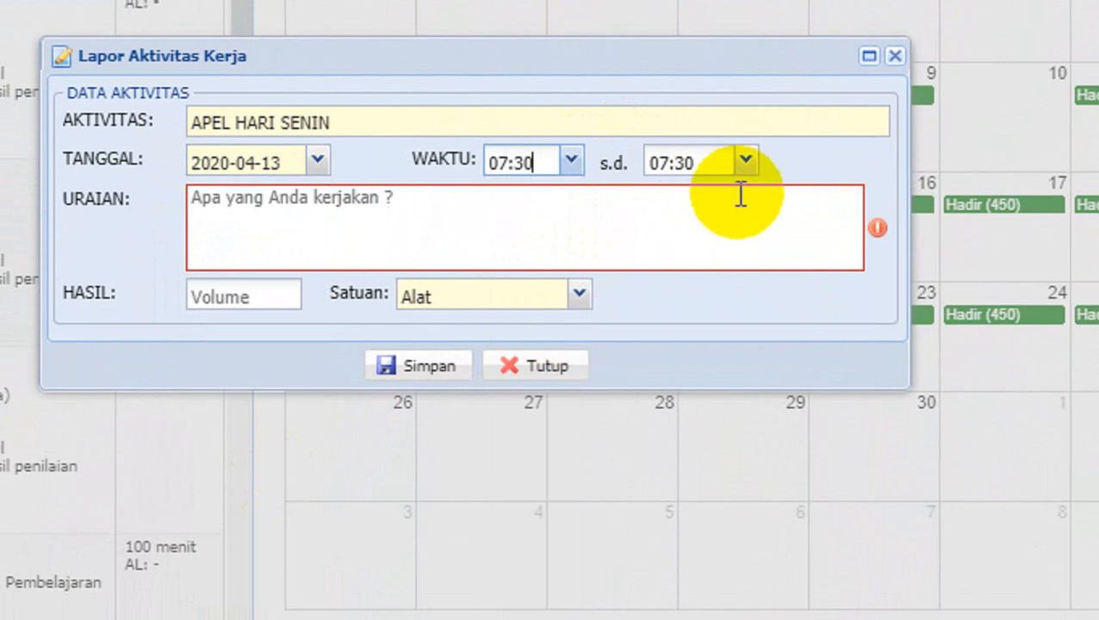
click(712, 155)
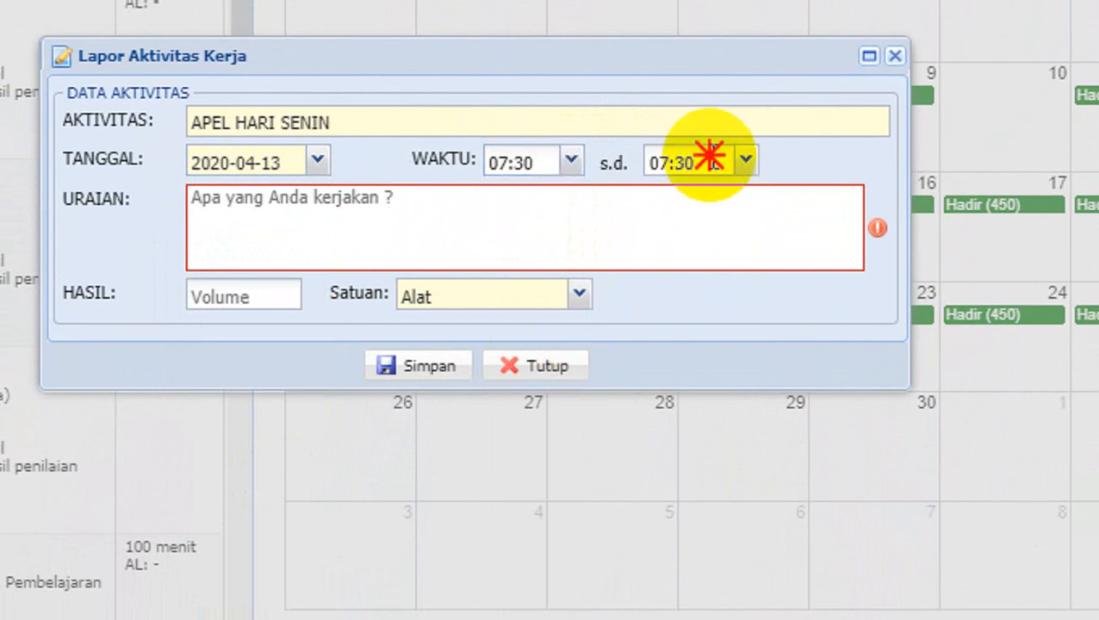
key(BackSpace)
text(45)
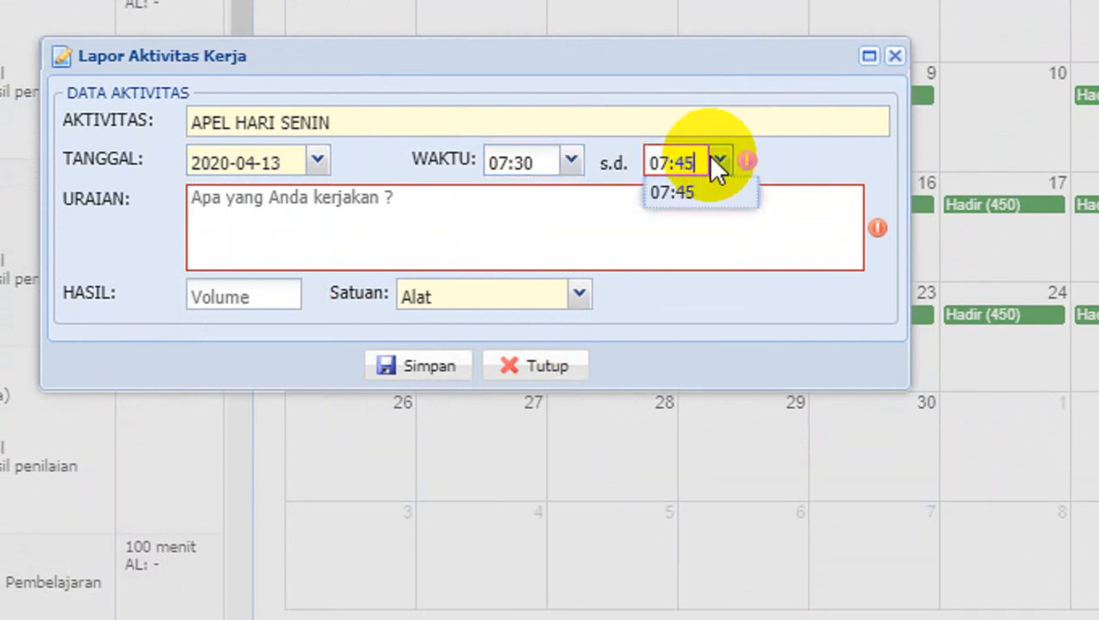
Enter "Work From Home" as the activity description and set the result volume to 1.
click(522, 241)
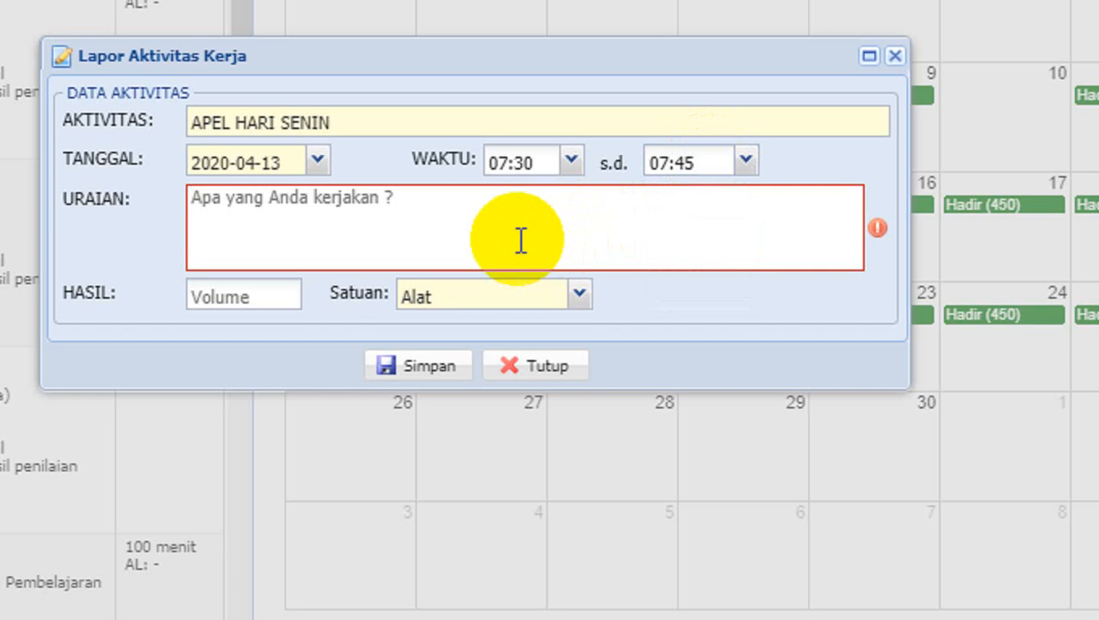
text(Work From Home)
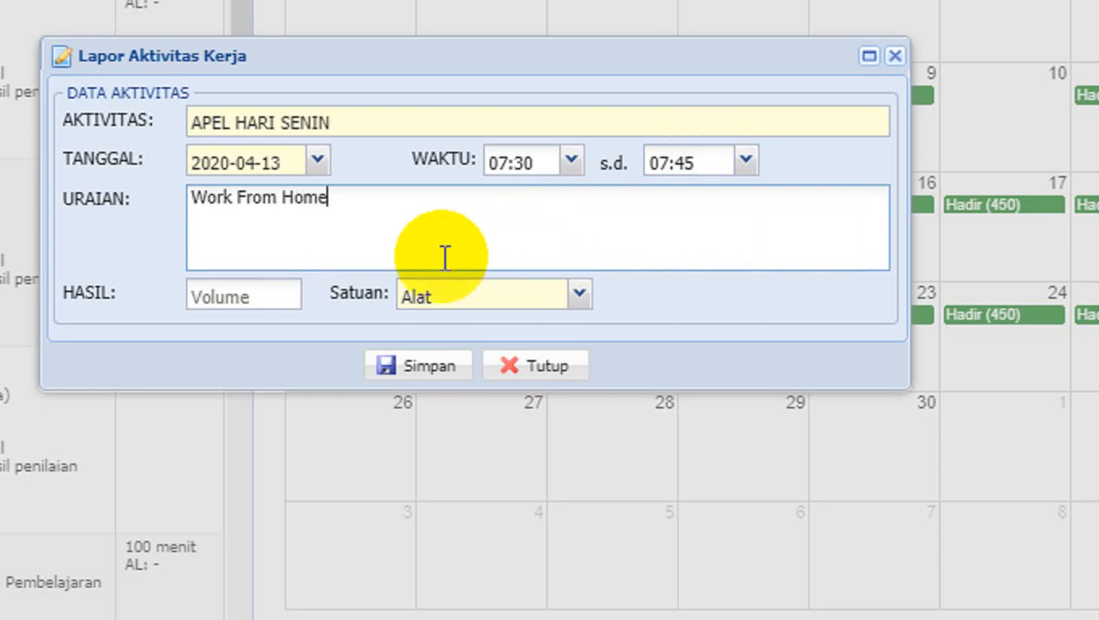
click(277, 297)
text(1)
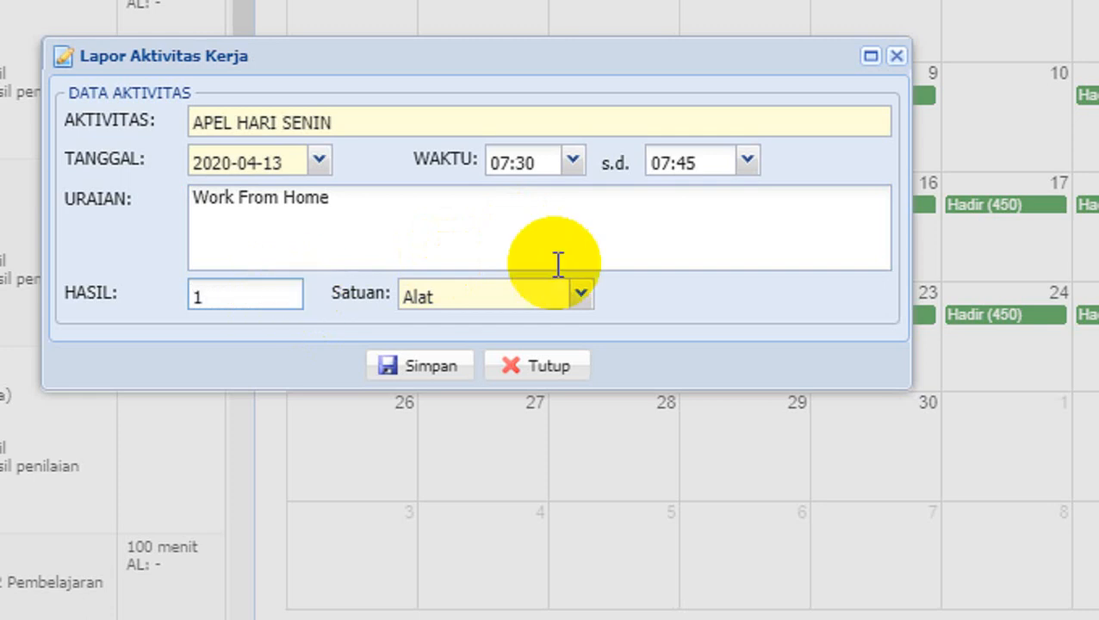
Set the result unit to Kegiatan, then save the Monday assembly report and check its entry in the list.
click(584, 306)
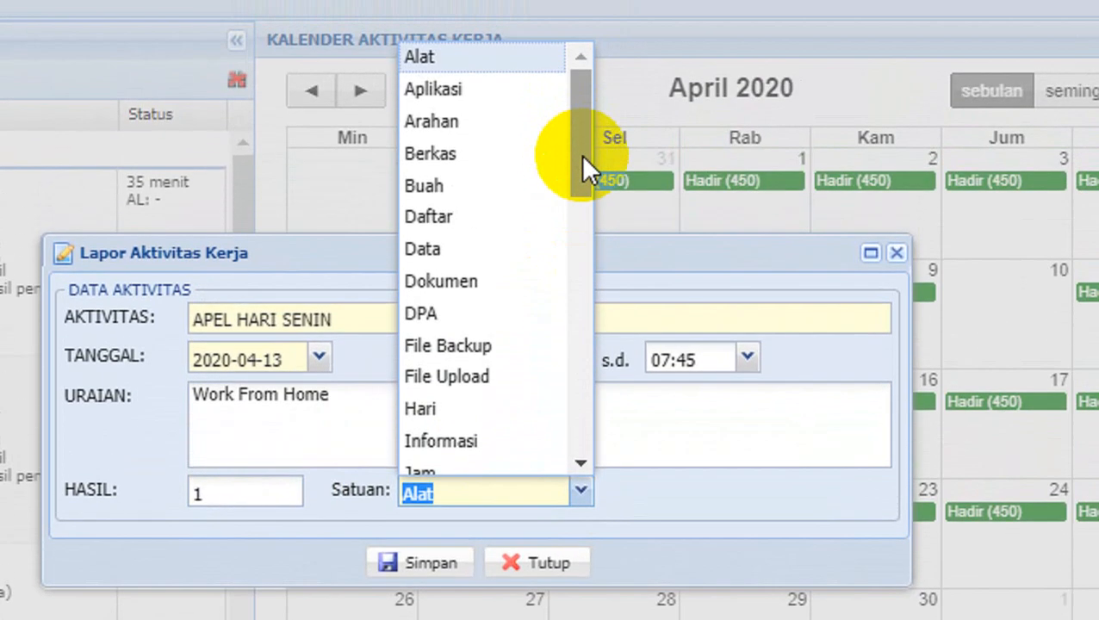
drag(581, 154, 574, 263)
click(515, 259)
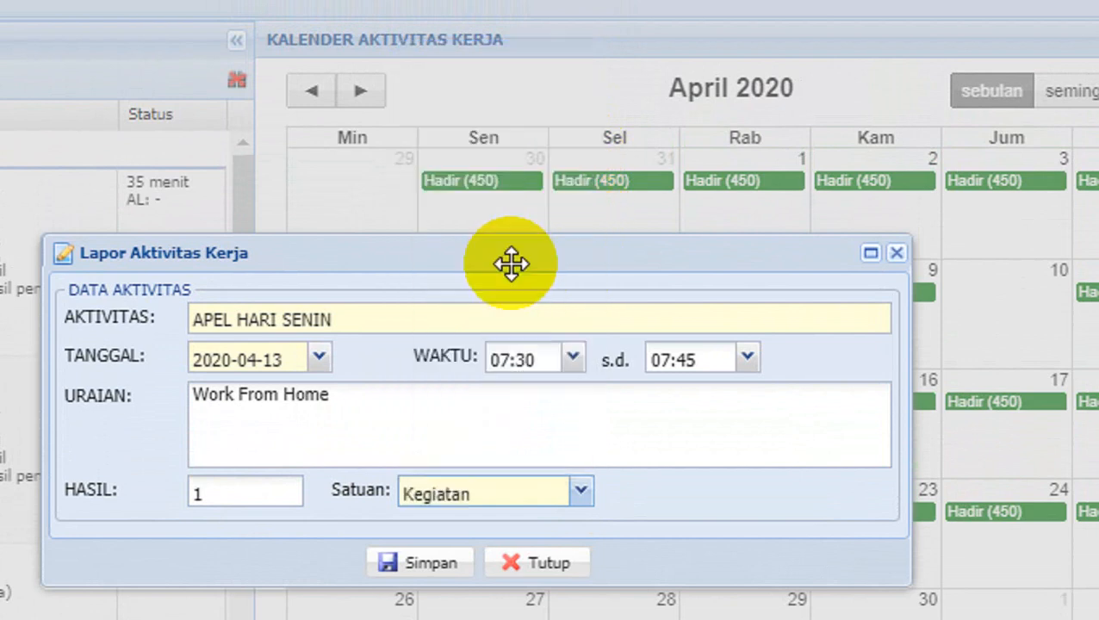
click(376, 408)
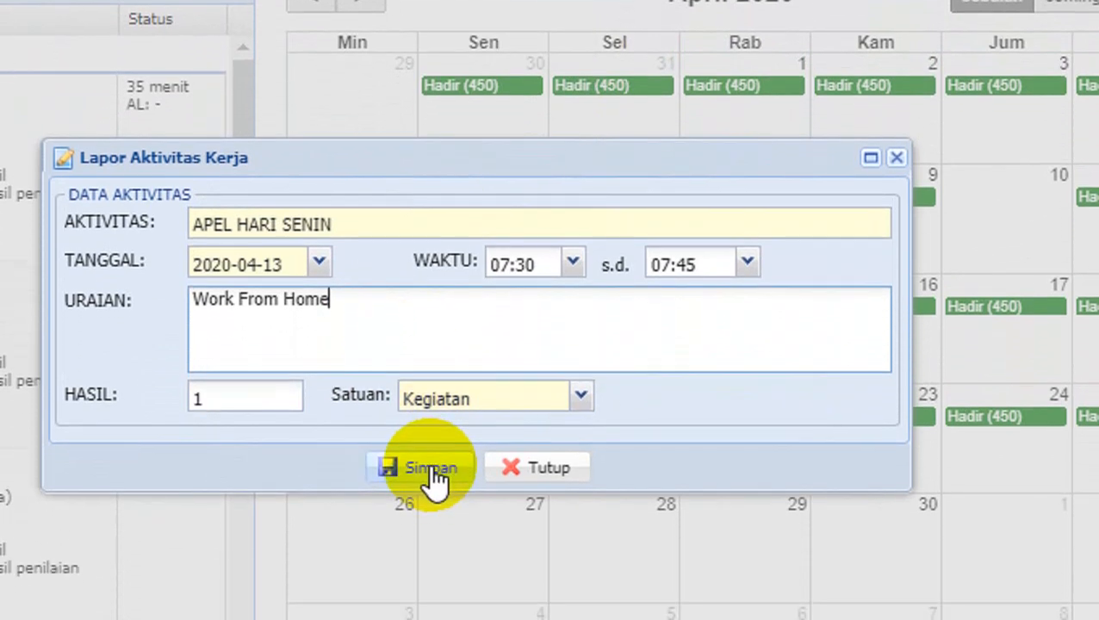
click(435, 479)
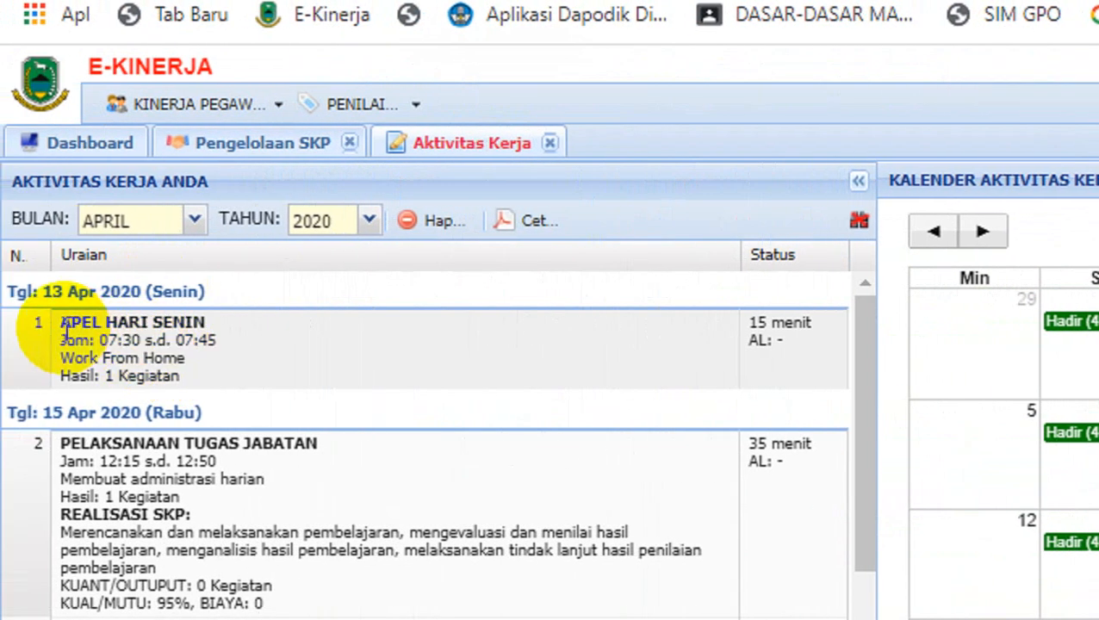
drag(50, 322, 192, 367)
click(238, 365)
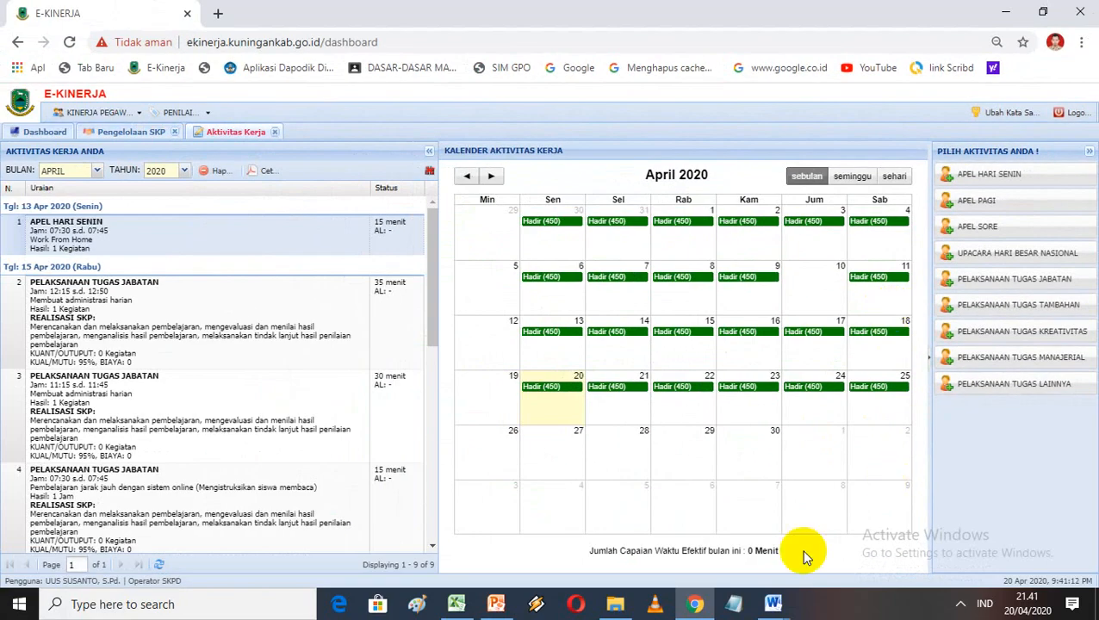
Switch to the class timetable in Word and check the times of Monday's first TEMATIK lessons.
mouse_move(772, 604)
click(956, 521)
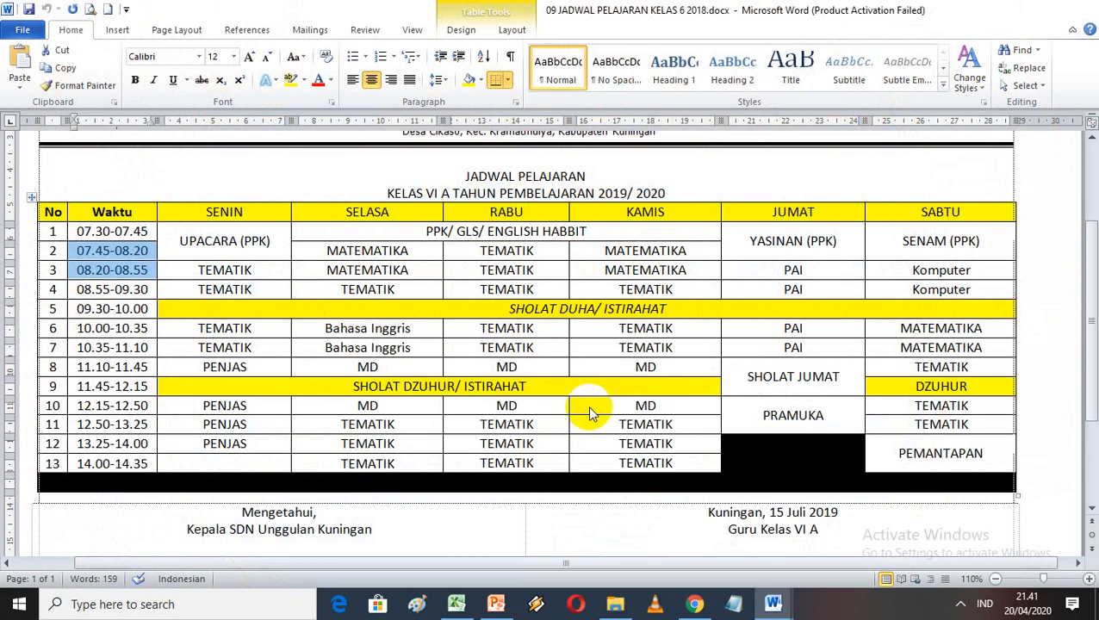
click(225, 269)
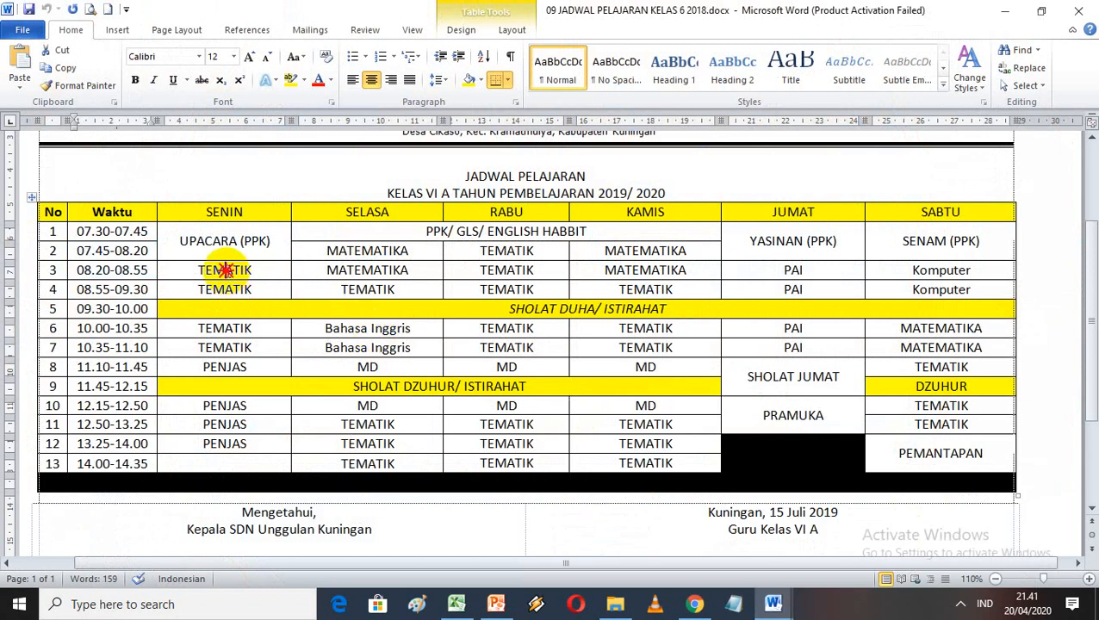
drag(225, 270, 225, 282)
key(super+plus)
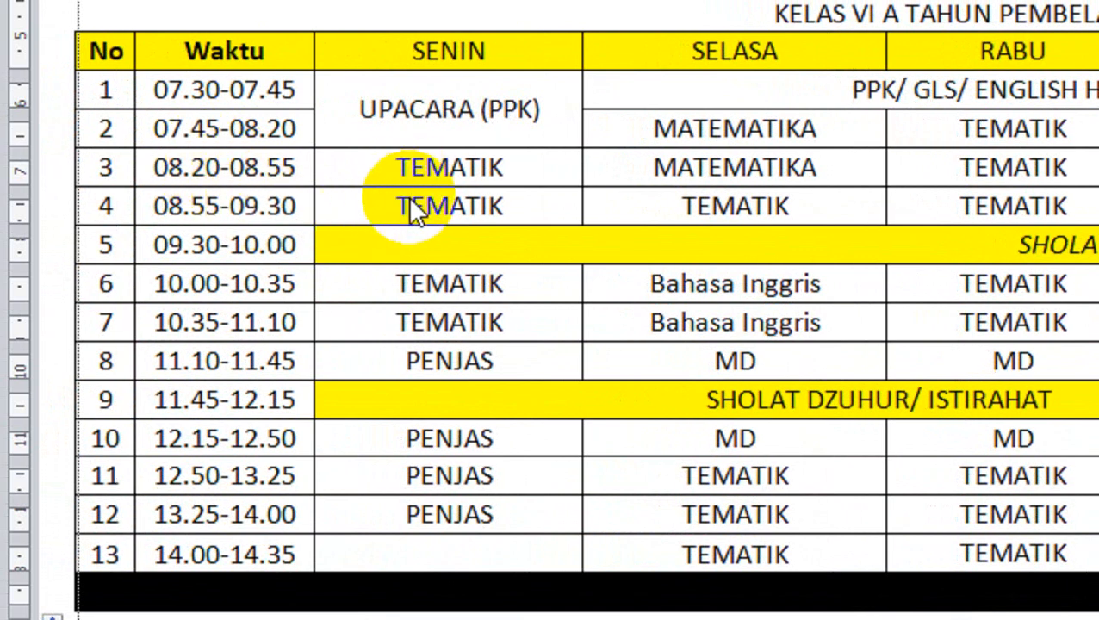
key(super+Escape)
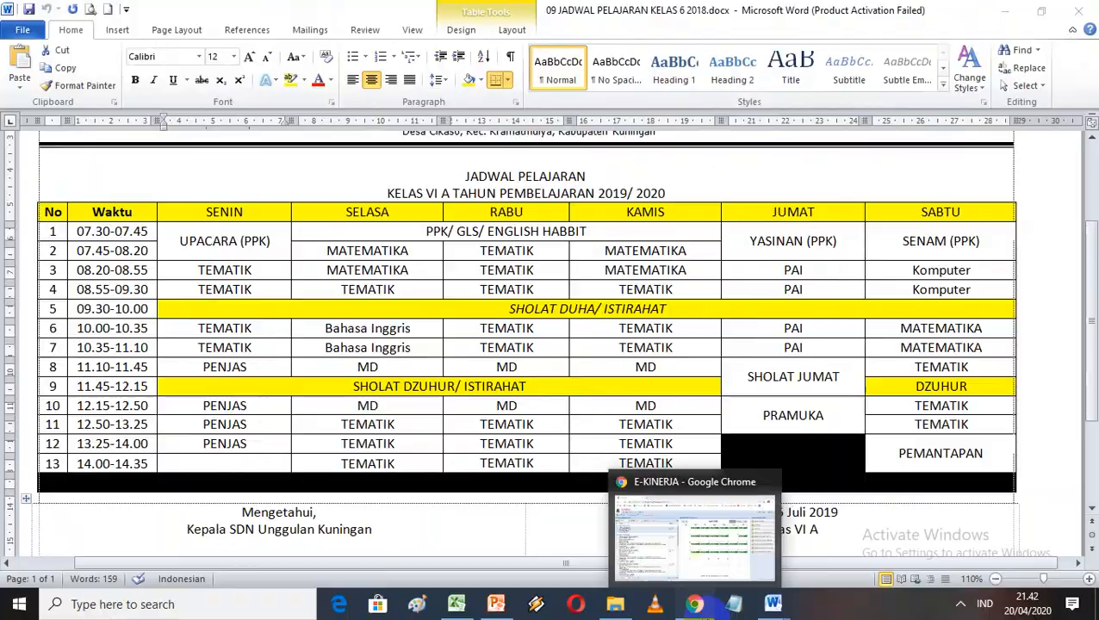
Return to E-KINERJA in Chrome and start a PELAKSANAAN TUGAS JABATAN report dated 2020-04-13.
click(695, 605)
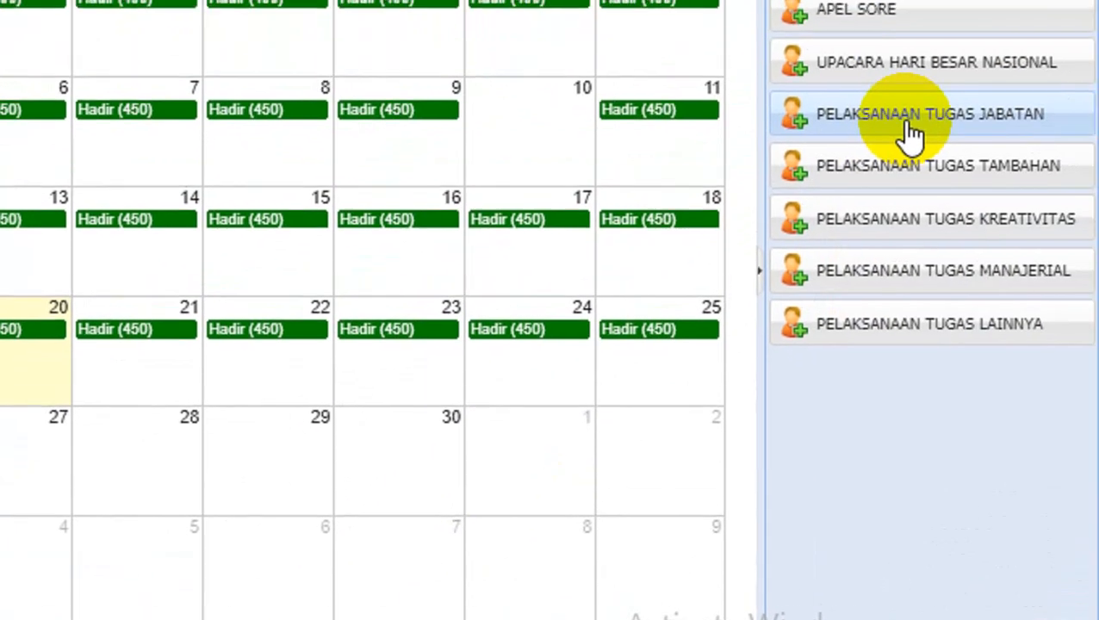
click(912, 133)
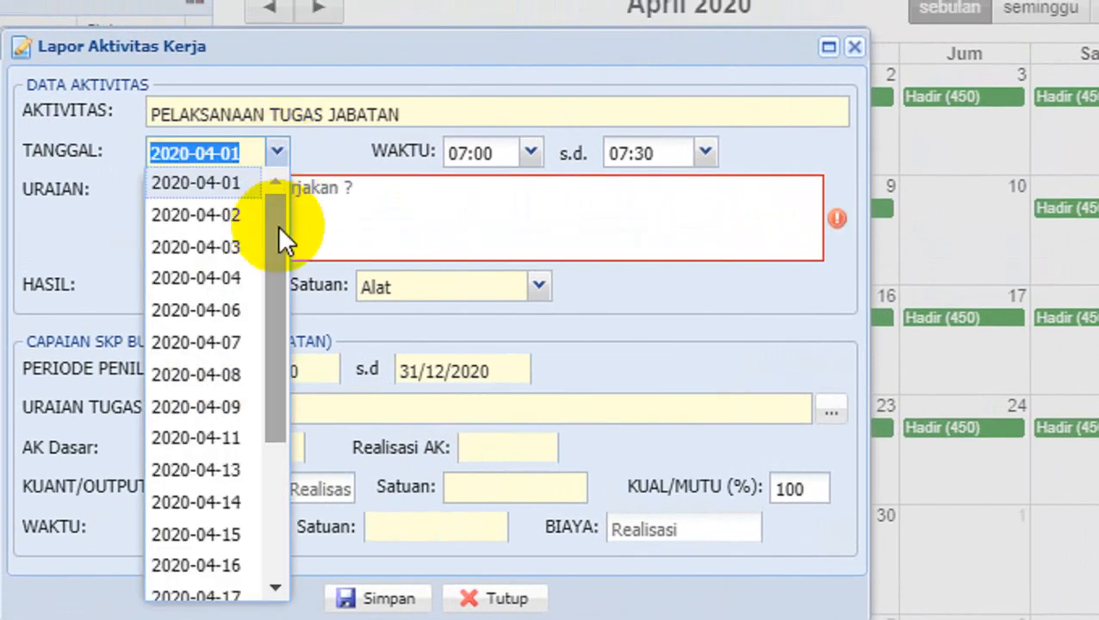
drag(278, 226, 277, 275)
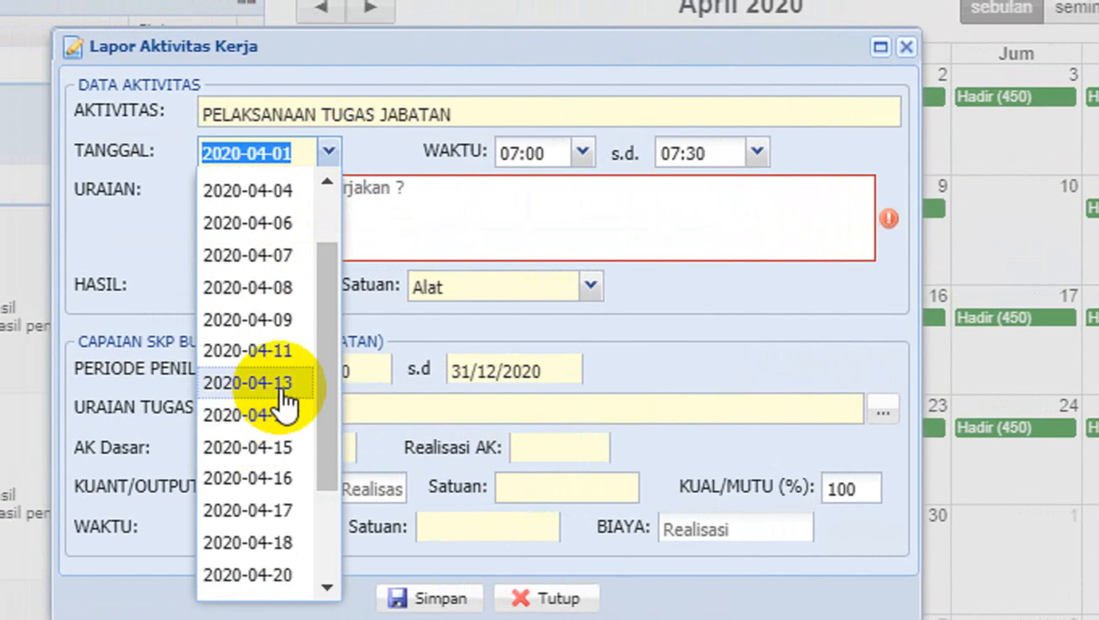
click(259, 384)
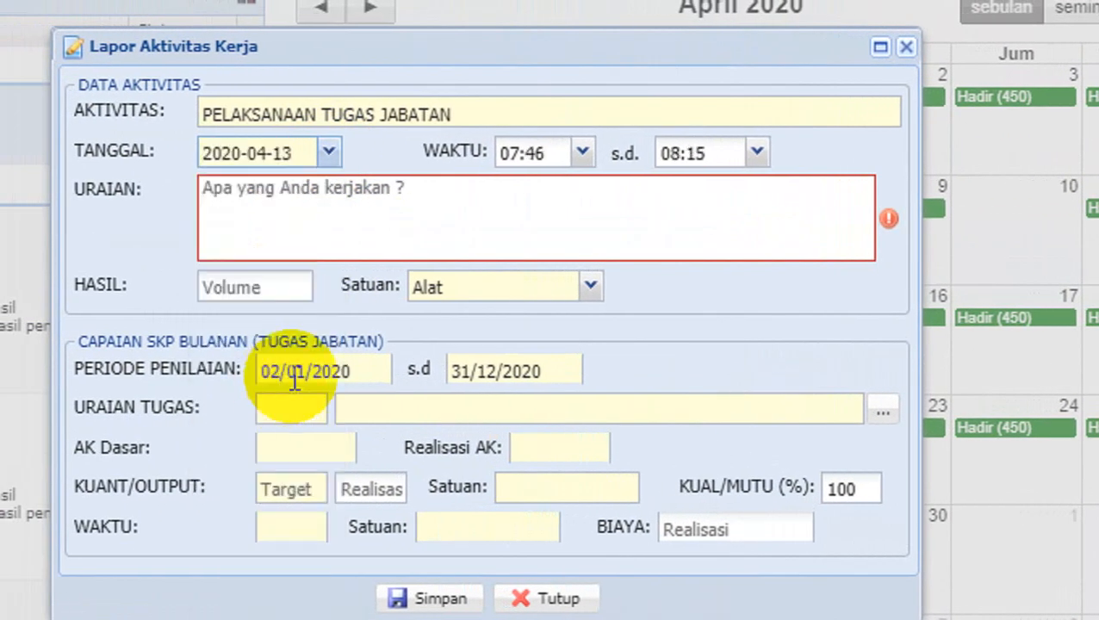
Set the job-task report's time to 07:50 s.d. 09:30.
click(564, 158)
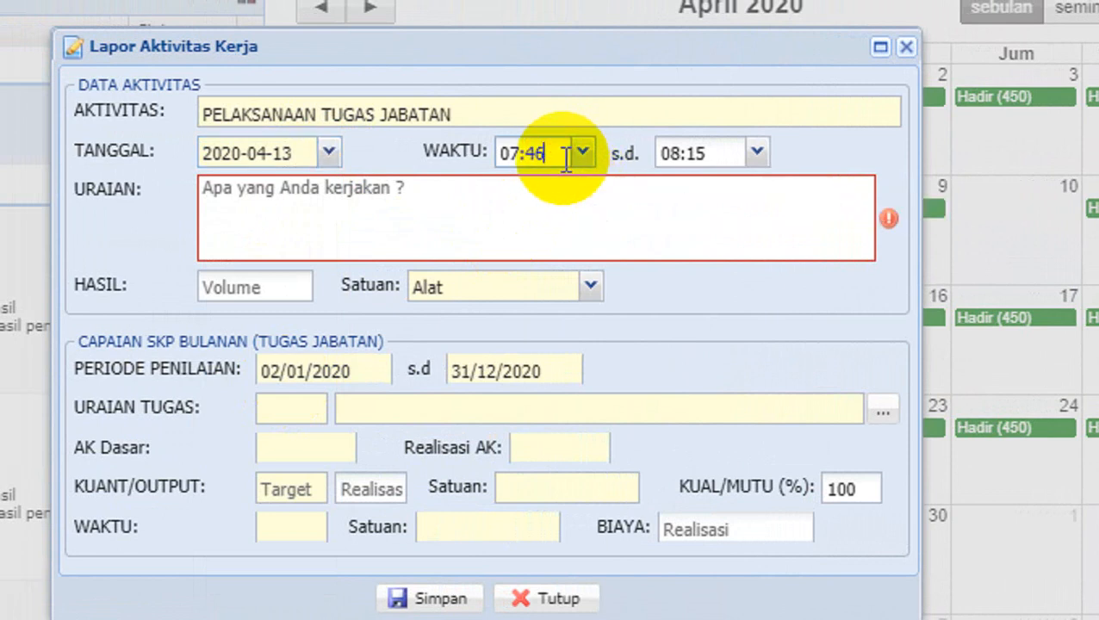
key(BackSpace)
key(BackSpace)
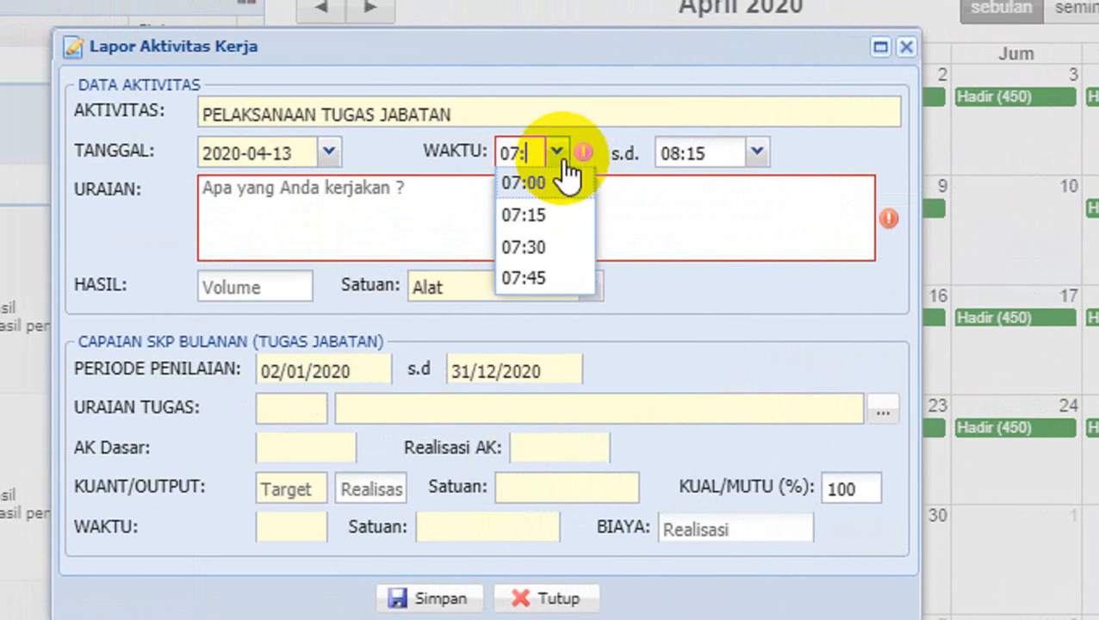
text(50)
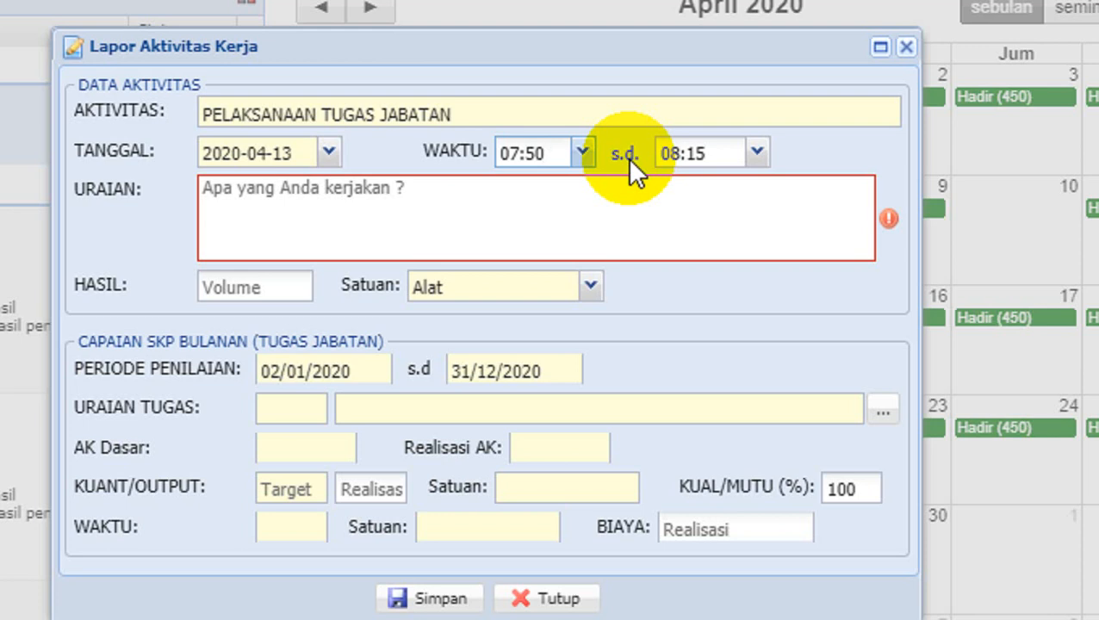
click(702, 153)
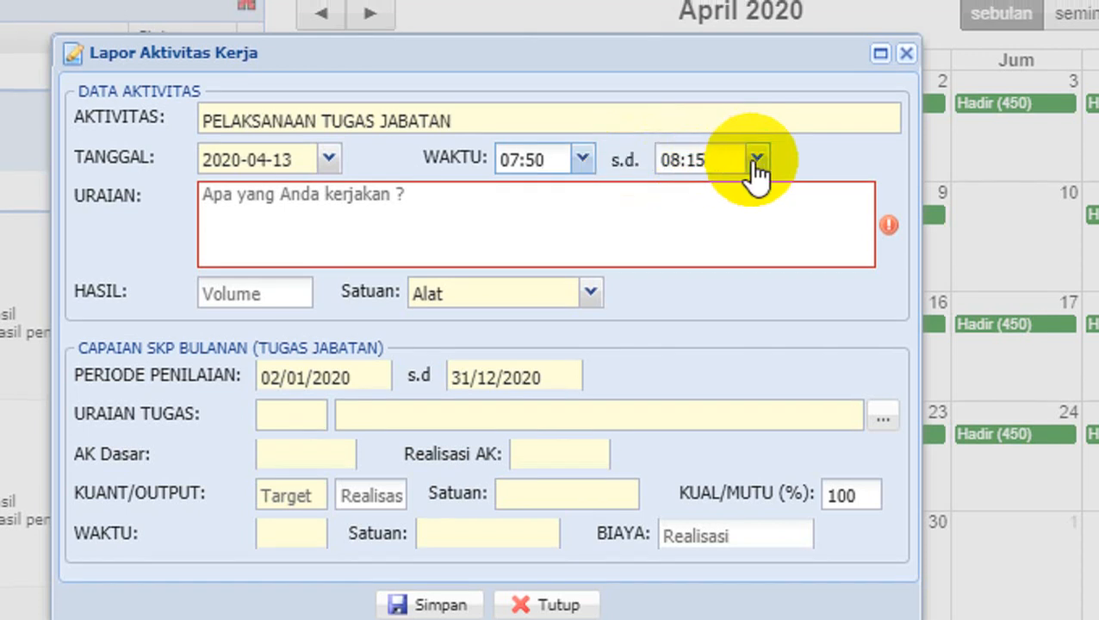
click(757, 153)
drag(753, 295, 755, 342)
click(703, 388)
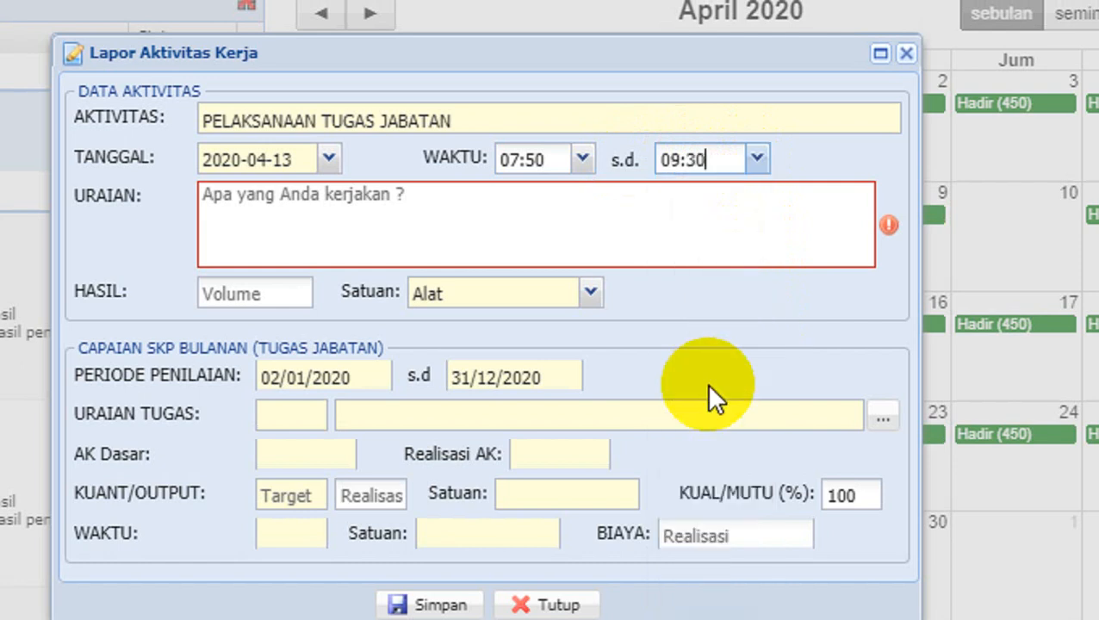
Choose the first job task, "Merencanakan dan melaksanakan pembelajaran...", as the Uraian Tugas of the 13 April report.
click(834, 426)
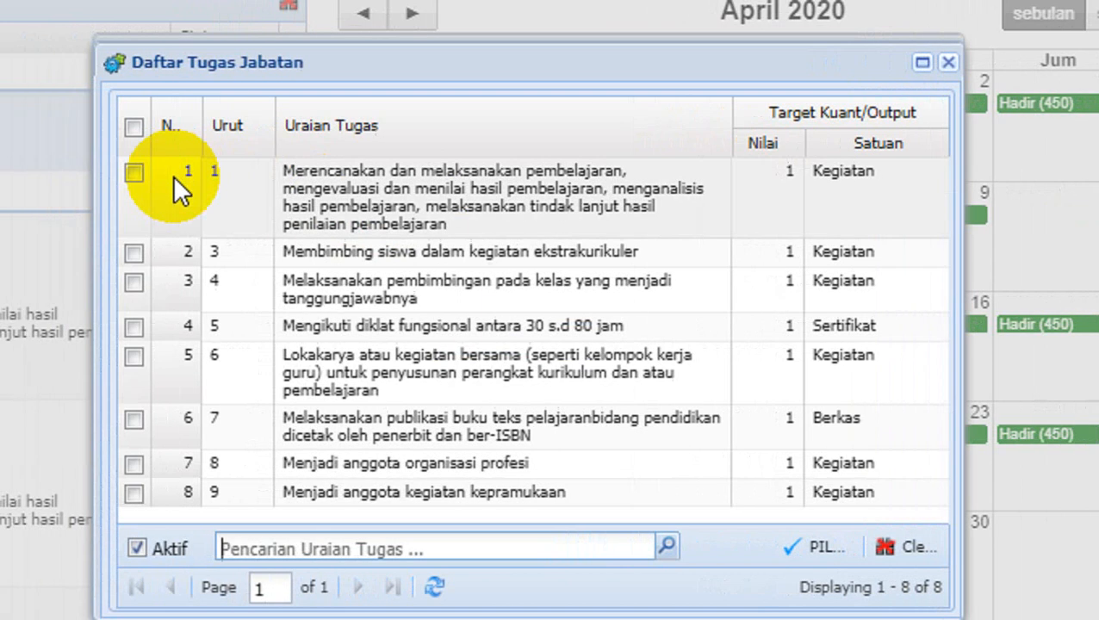
click(33, 175)
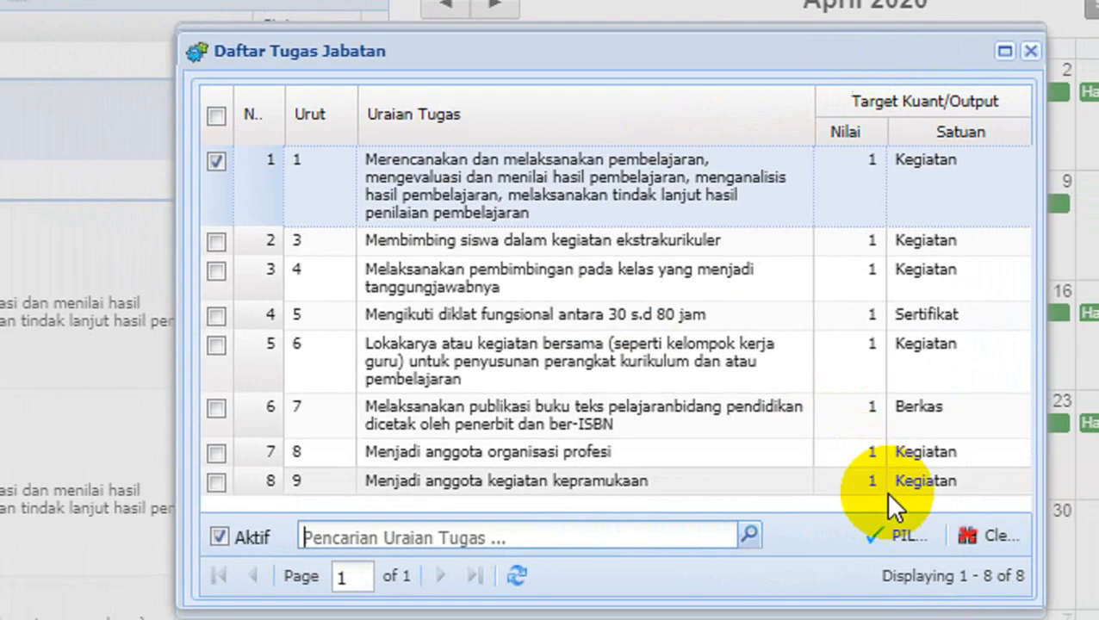
click(900, 547)
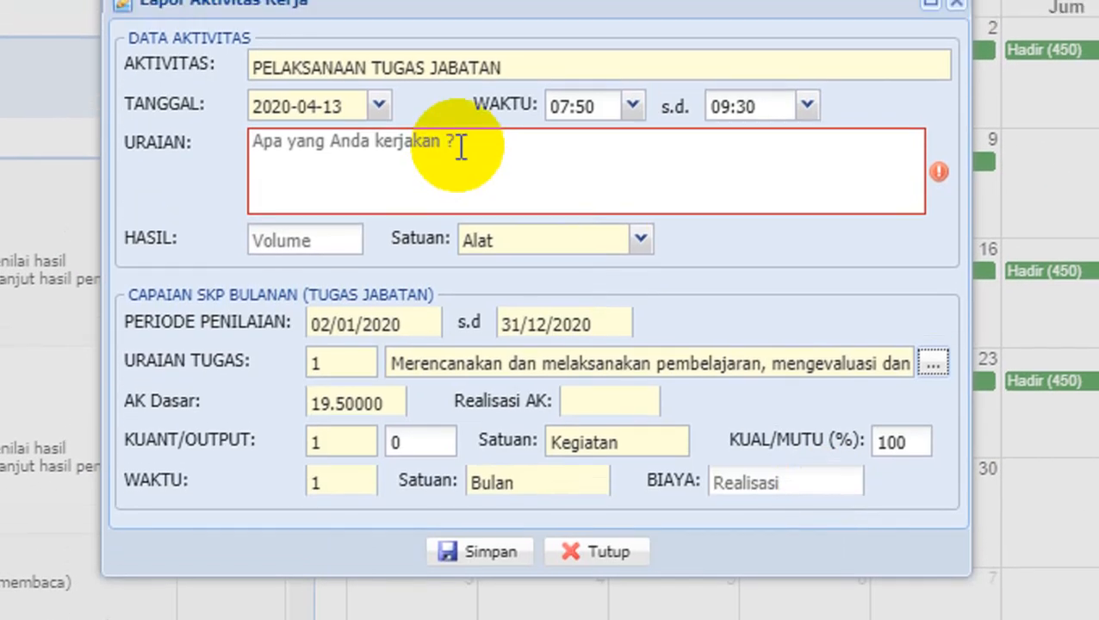
Switch to URAIAN TUGAS SAAT WFH.docx in Word and copy the first teacher task, "Pembelajaran jarak jauh dengan sistem online".
click(463, 121)
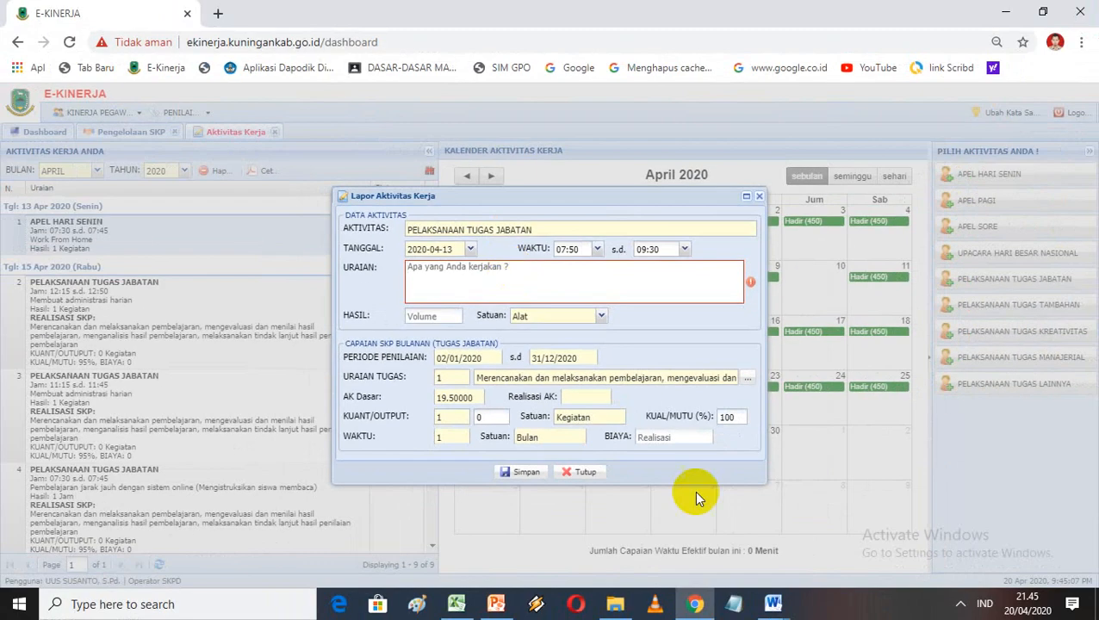
mouse_move(774, 603)
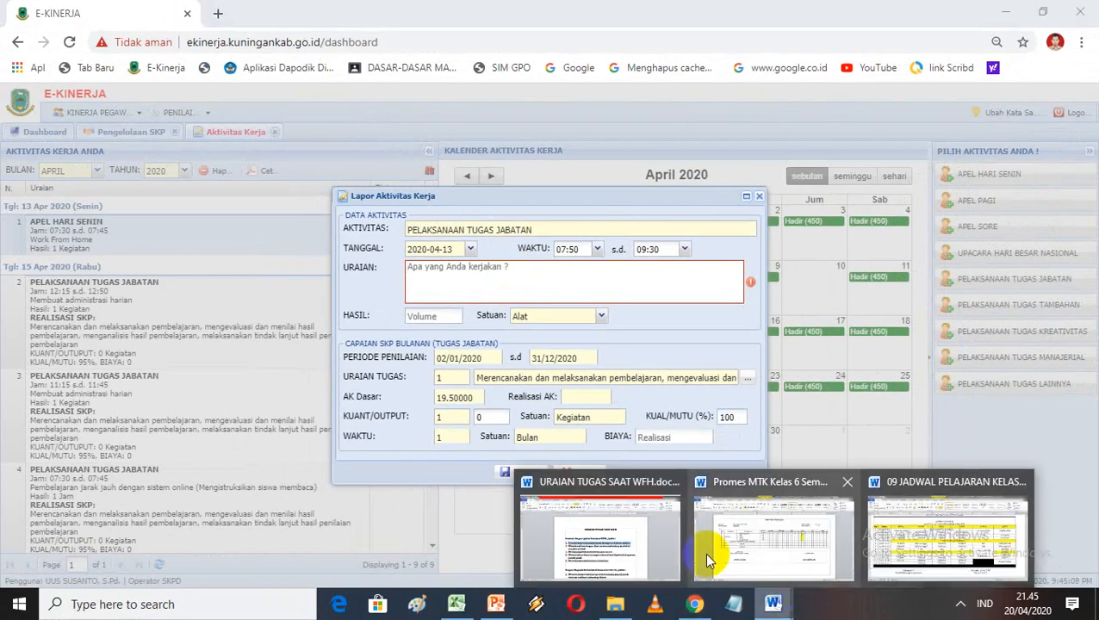
click(668, 565)
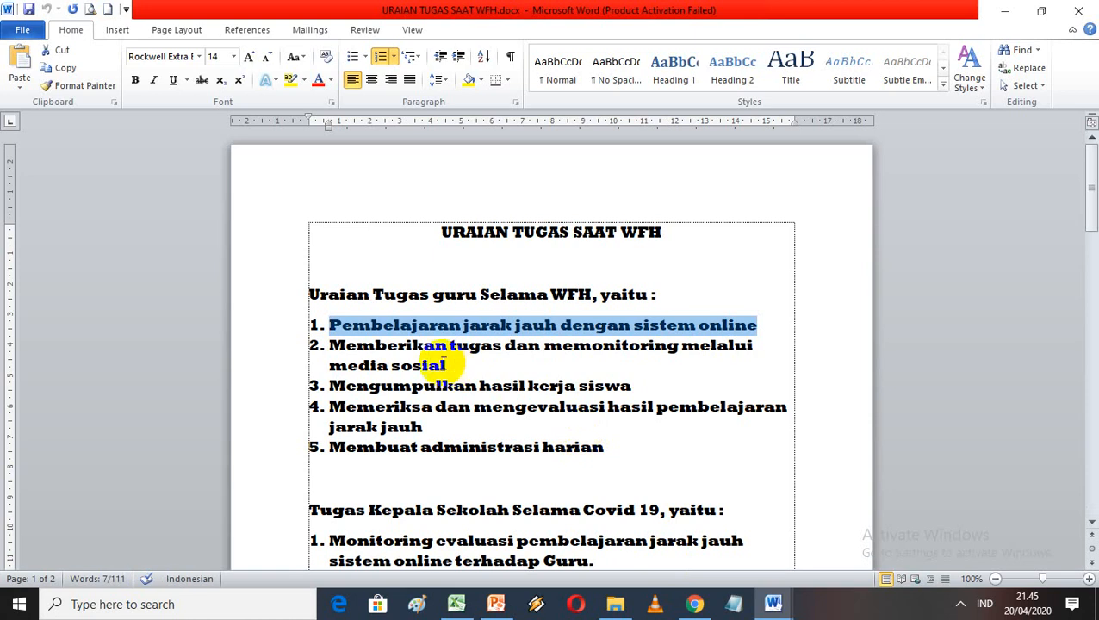
click(375, 345)
drag(320, 326, 720, 328)
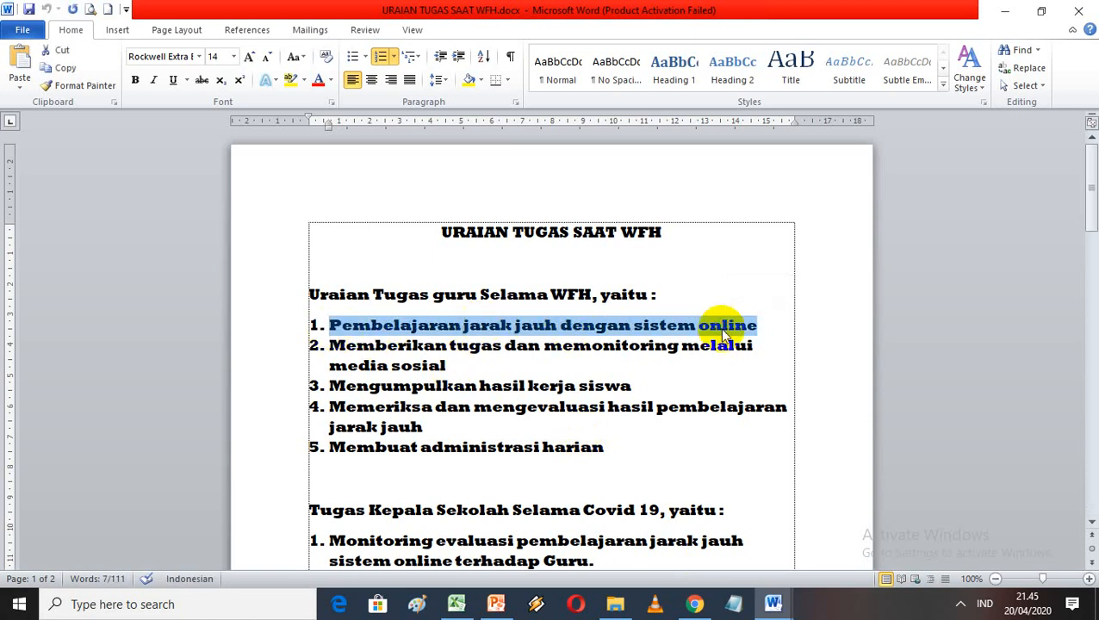
Return to E-KINERJA in Chrome and enter "Pembelajaran jarak jauh dengan sistem online (" as the URAIAN, without the list number.
click(695, 604)
text(1. Pembelajaran jarak jauh dengan sistem online)
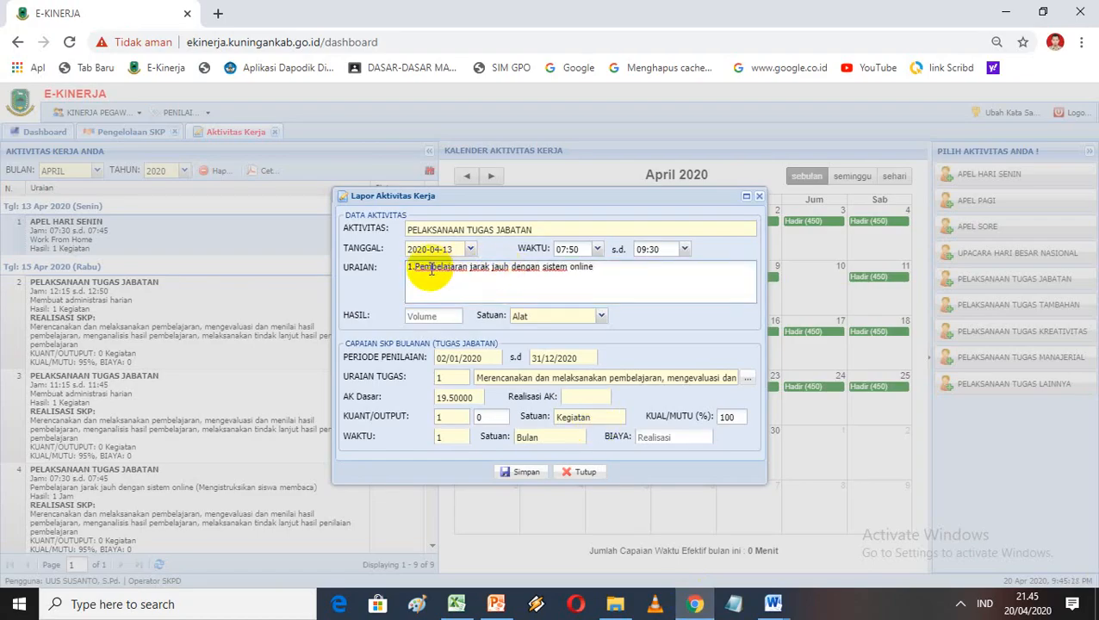
key(BackSpace)
key(BackSpace)
key(BackSpace)
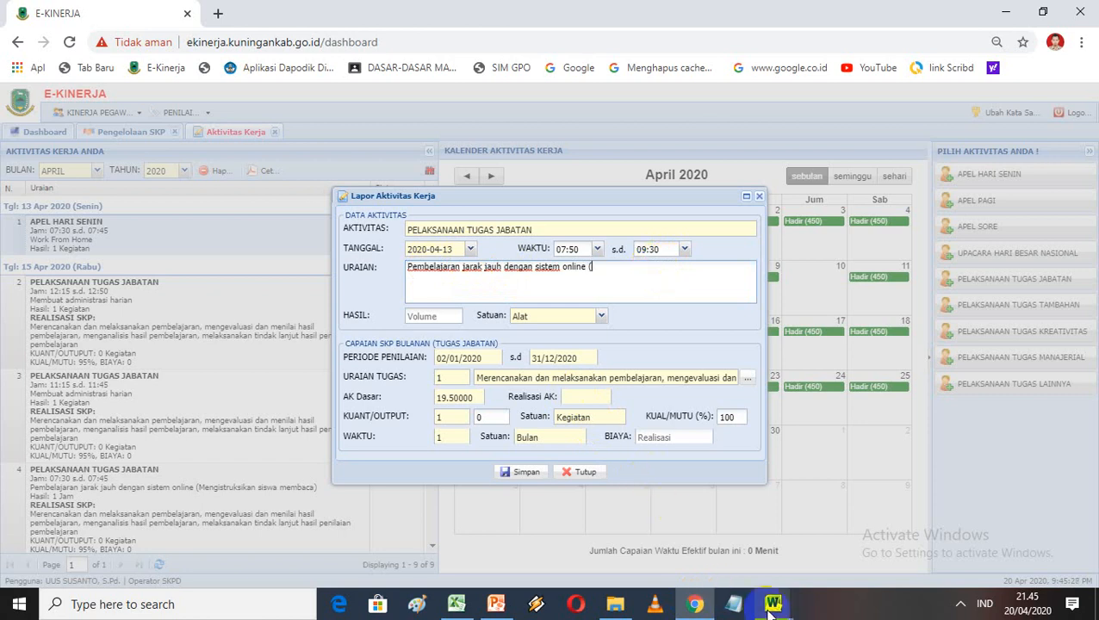
Switch to the Promes Kelas 6 workbook in Excel and look up the theme, sub-theme and lesson scheduled for 13-Apr-20.
click(463, 610)
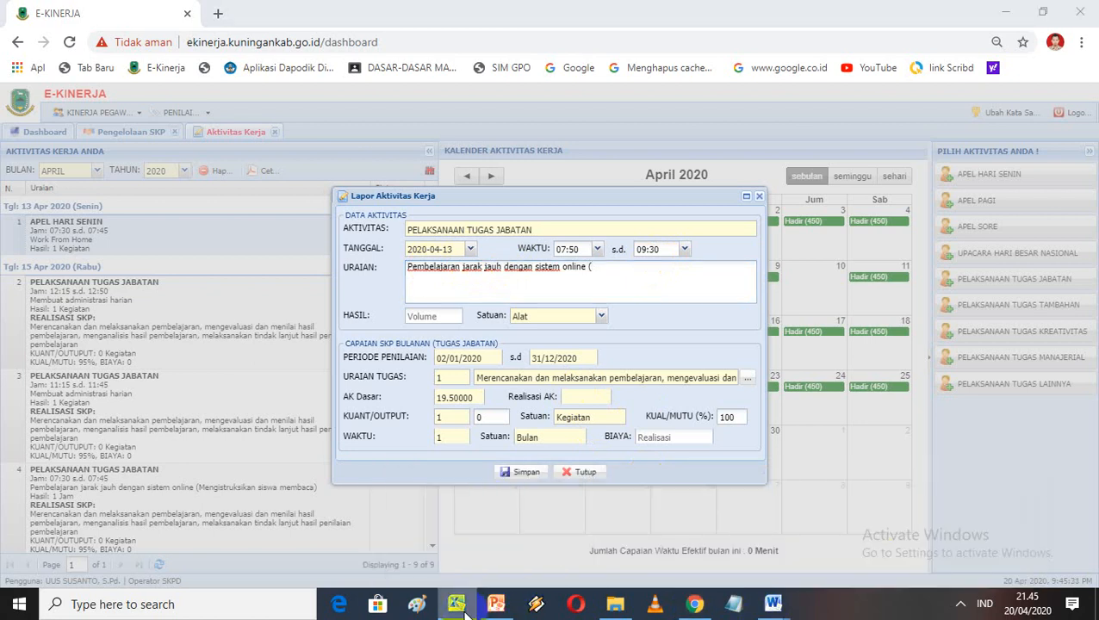
click(681, 322)
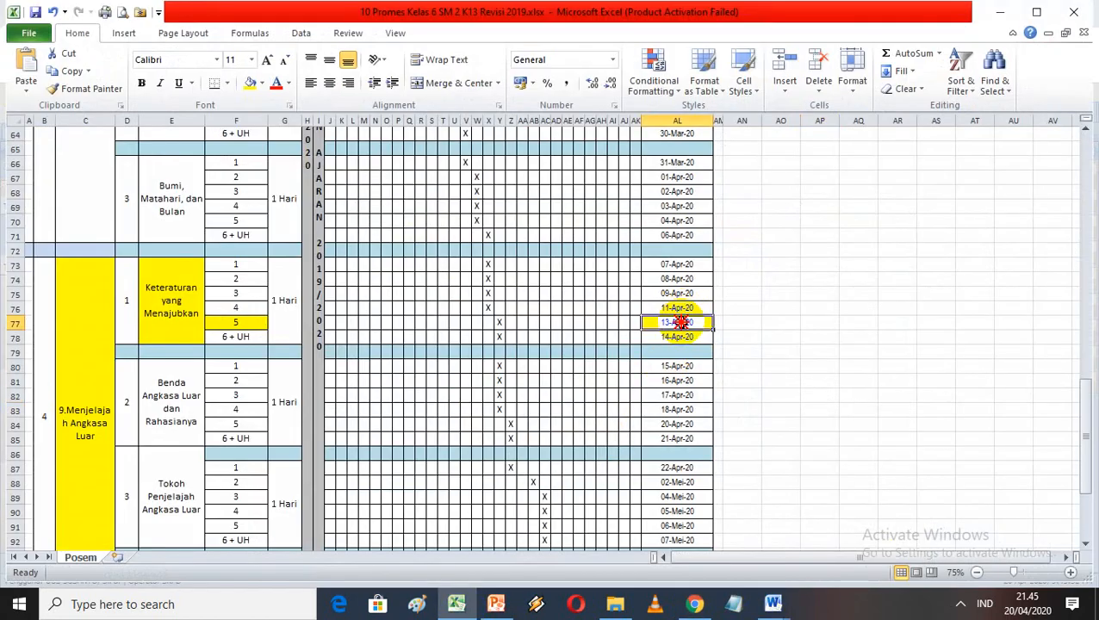
click(79, 423)
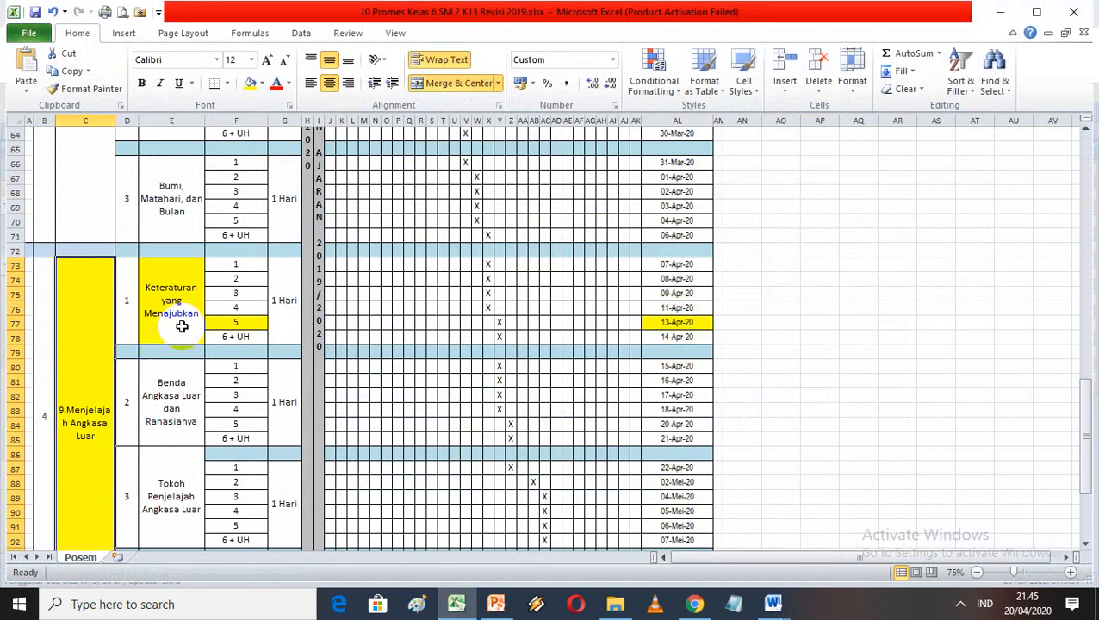
click(182, 327)
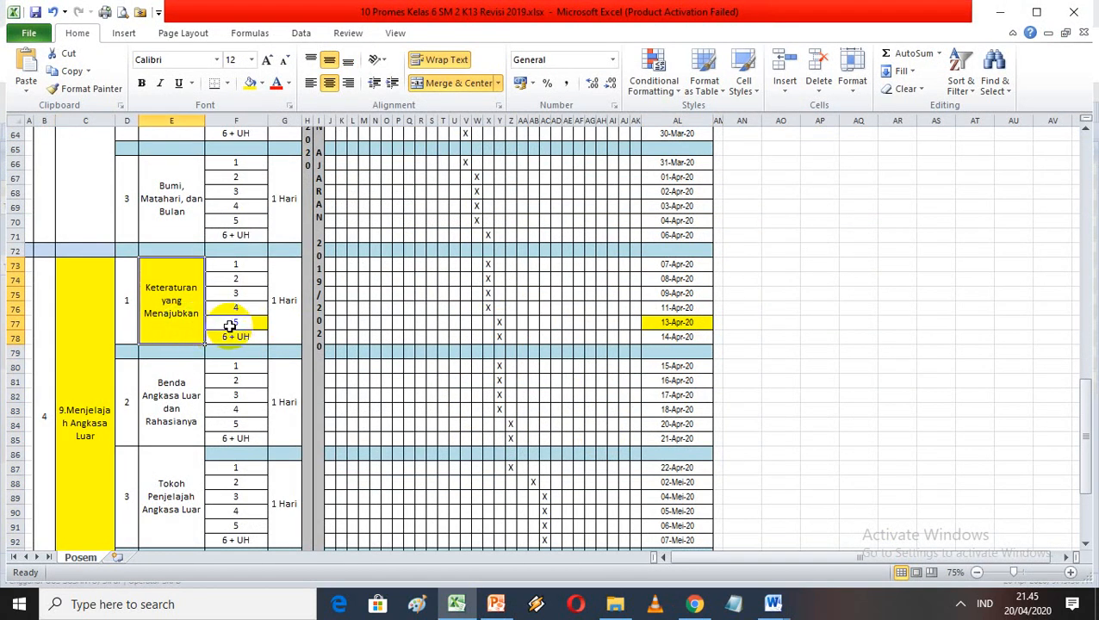
click(233, 326)
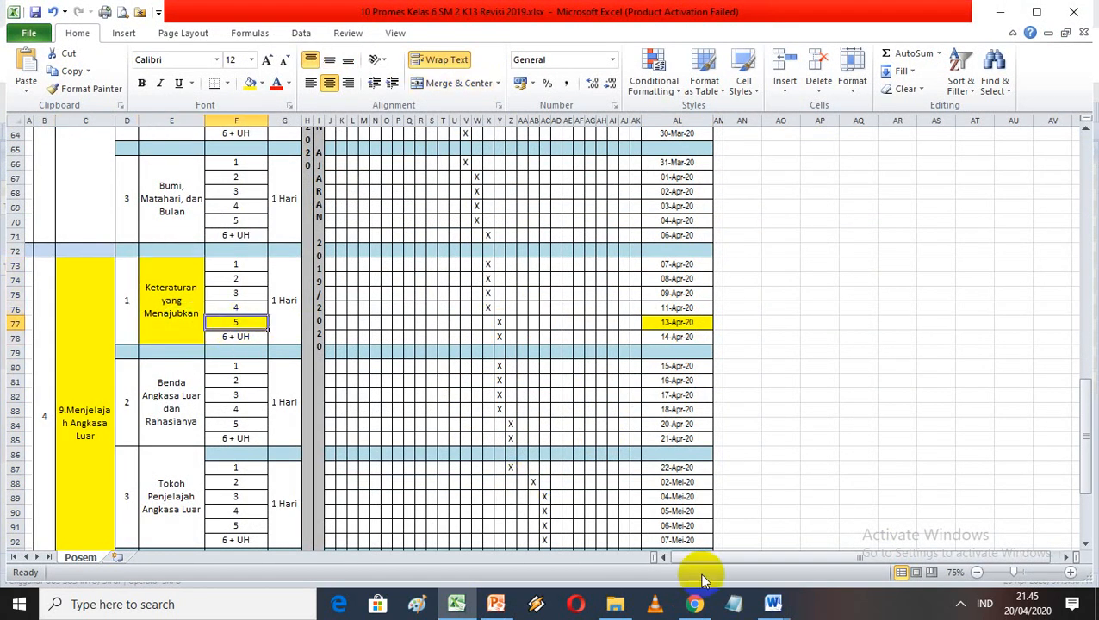
Return to E-KINERJA in Chrome and complete the URAIAN with "Tema 9 Sub Tema 1 Pembelajaran ke 5)".
click(694, 603)
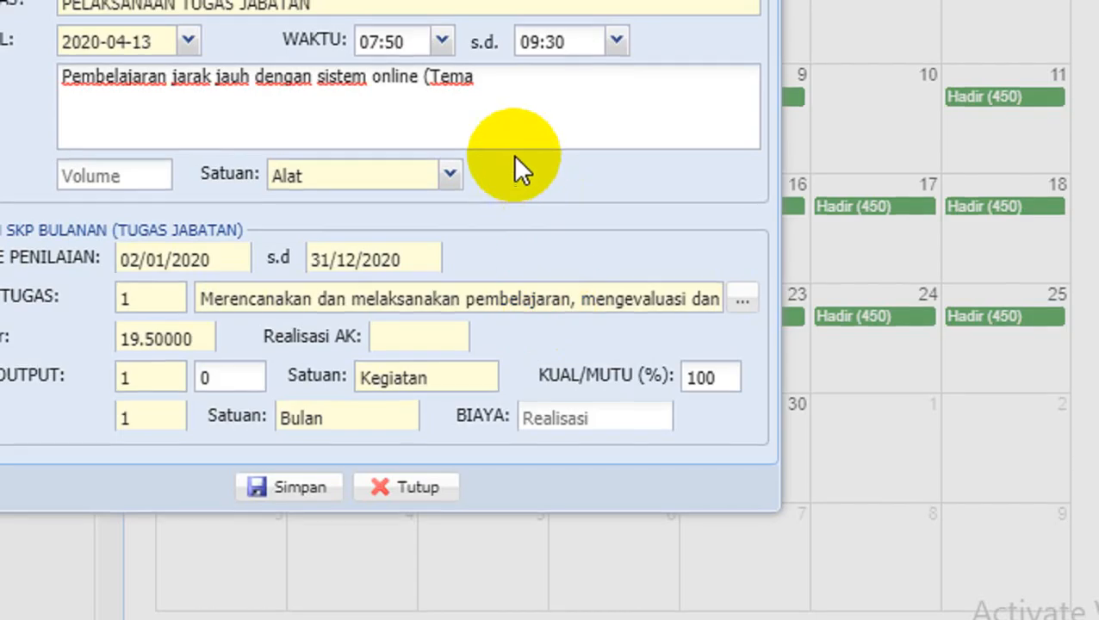
click(633, 273)
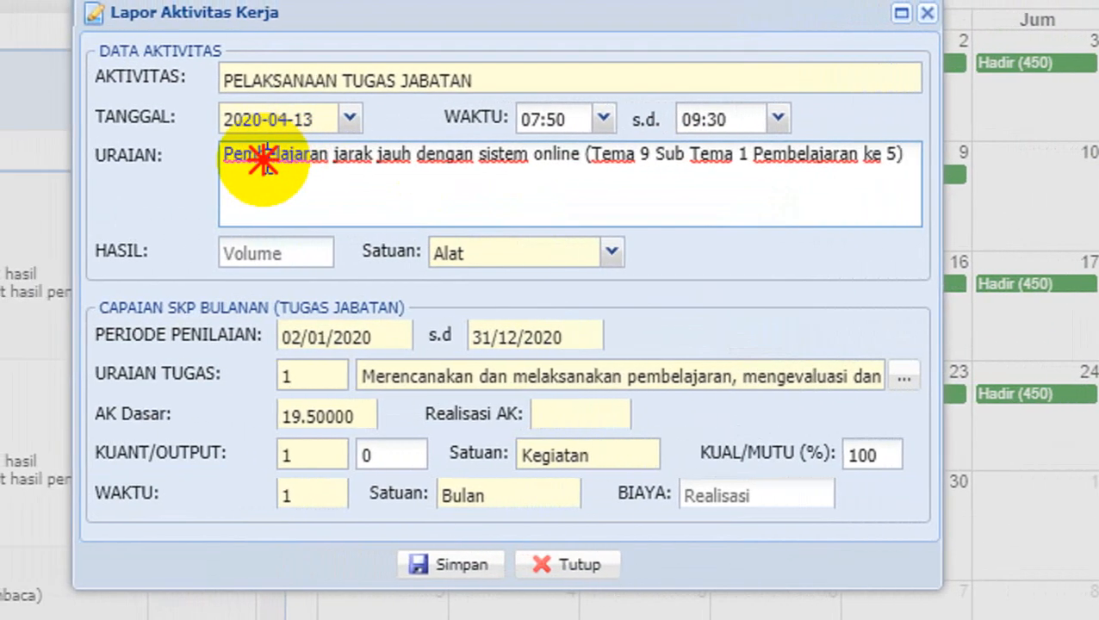
drag(104, 145, 164, 156)
drag(330, 166, 417, 164)
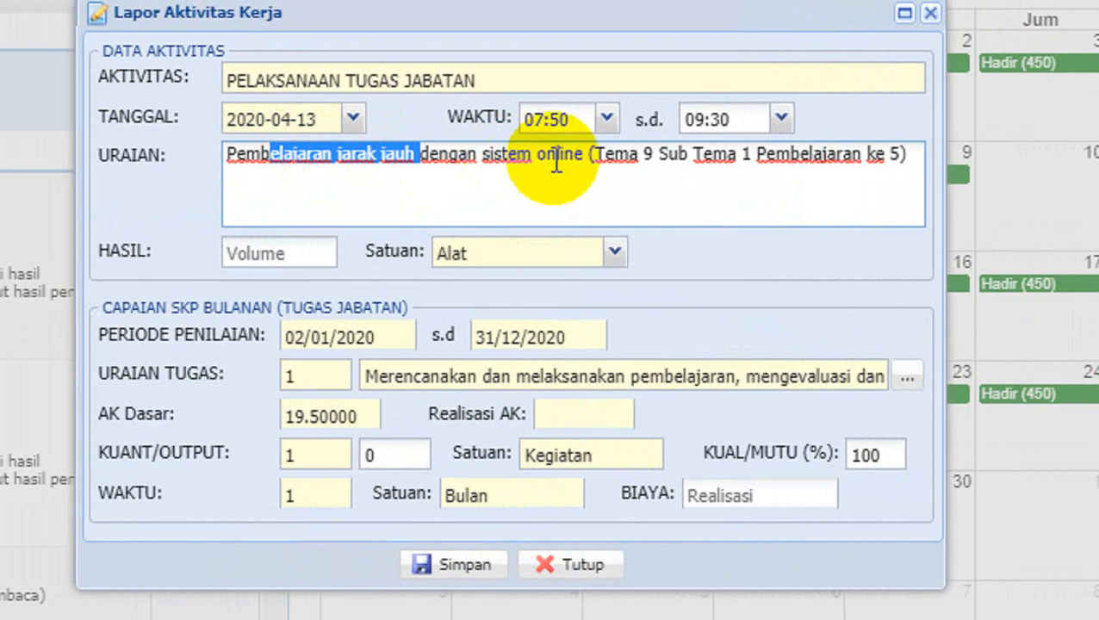
click(482, 164)
drag(483, 164, 570, 155)
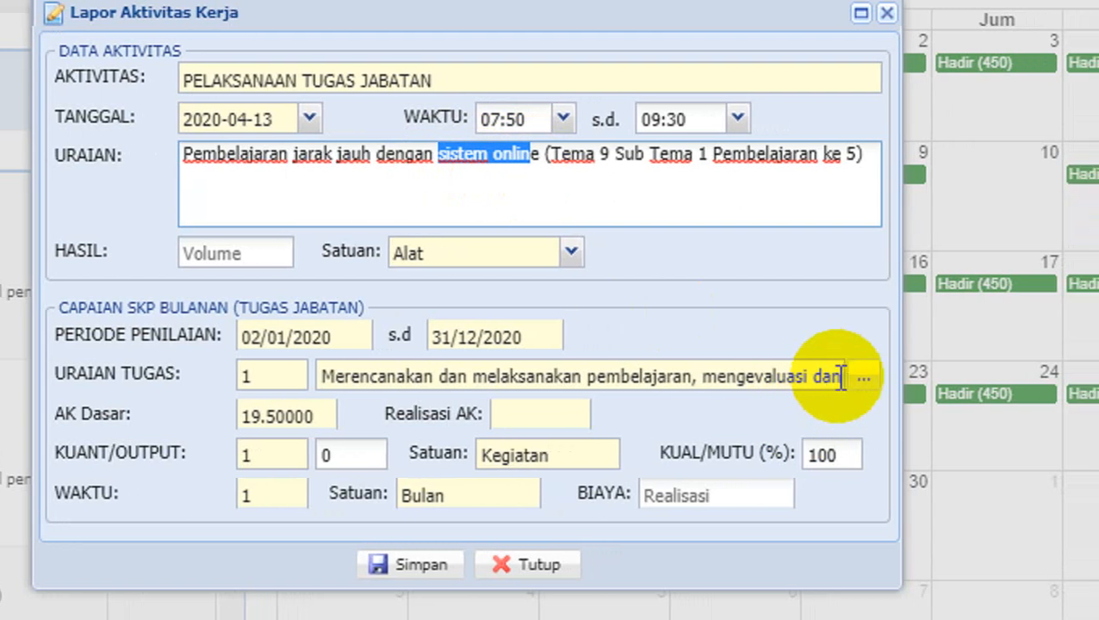
Reselect the first job task, "Merencanakan dan melaksanakan pembelajaran...", as the report's Uraian Tugas.
click(862, 378)
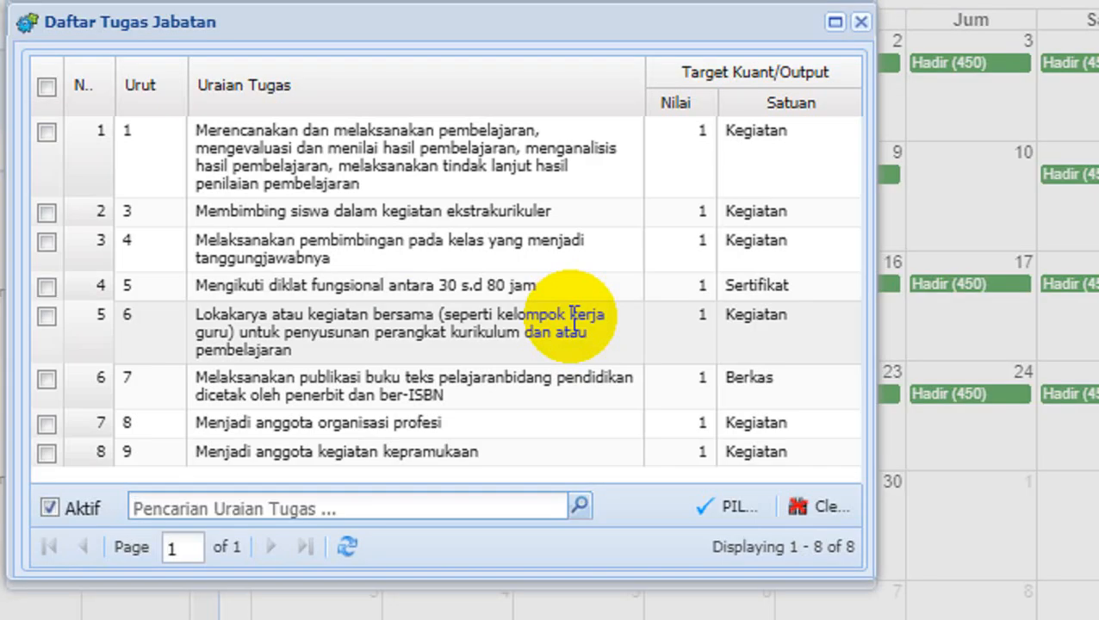
click(46, 131)
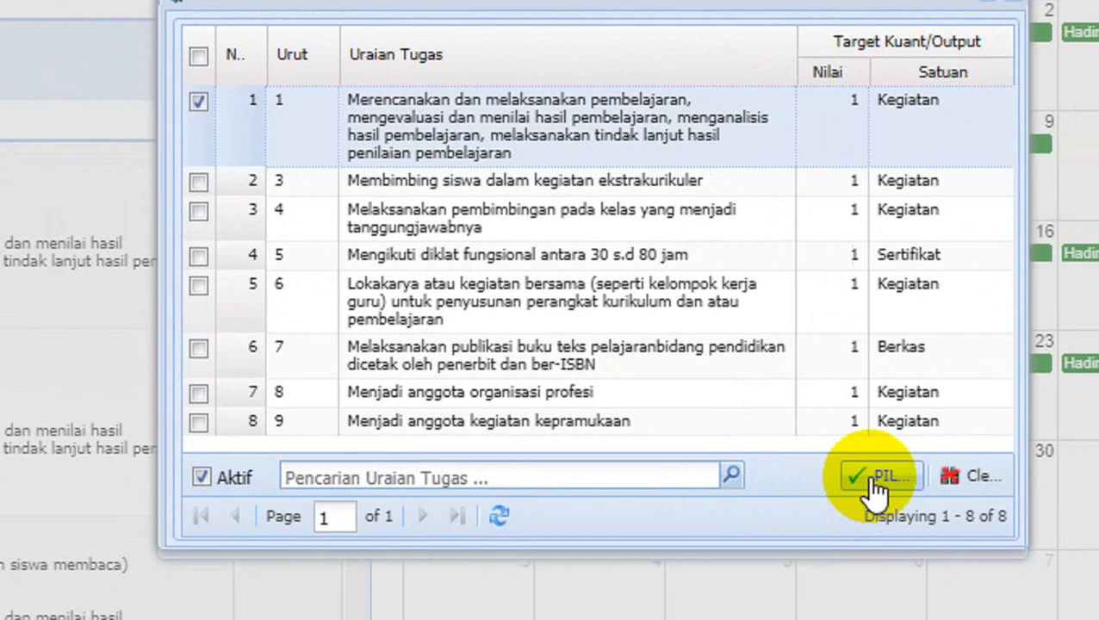
click(957, 540)
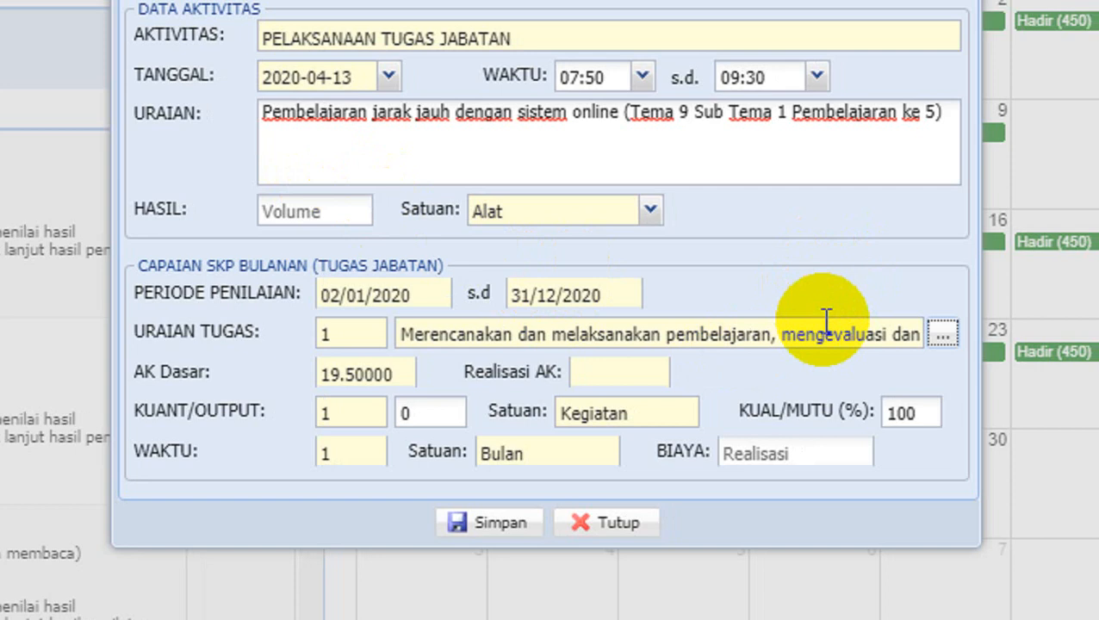
Set the report's KUAL/MUTU to 95 percent and try to save it.
double_click(899, 413)
text(95)
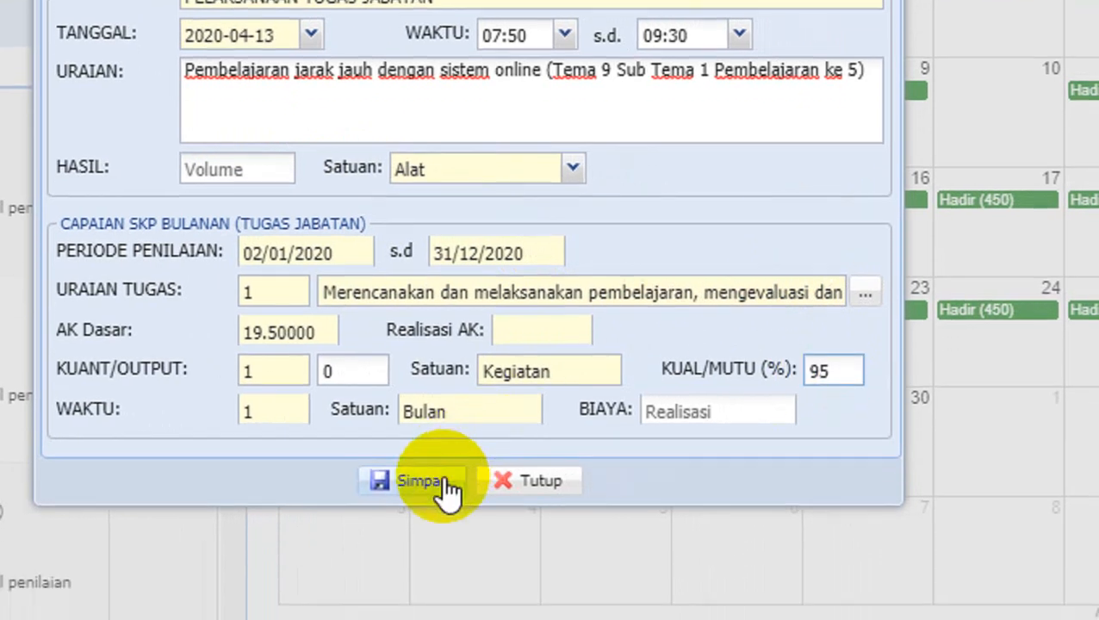
click(441, 526)
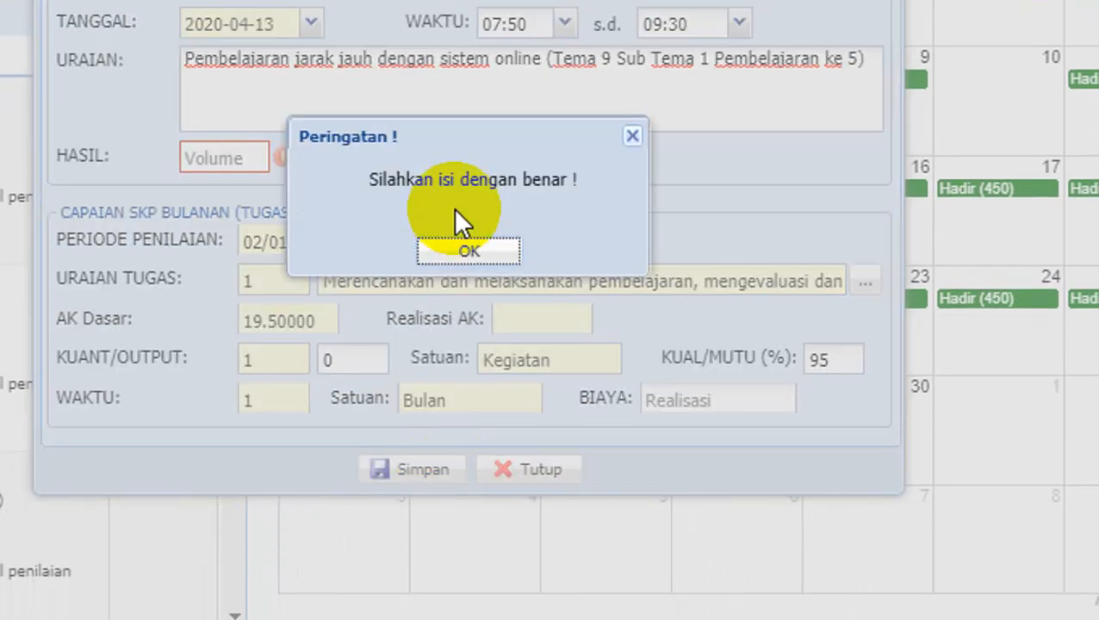
click(457, 254)
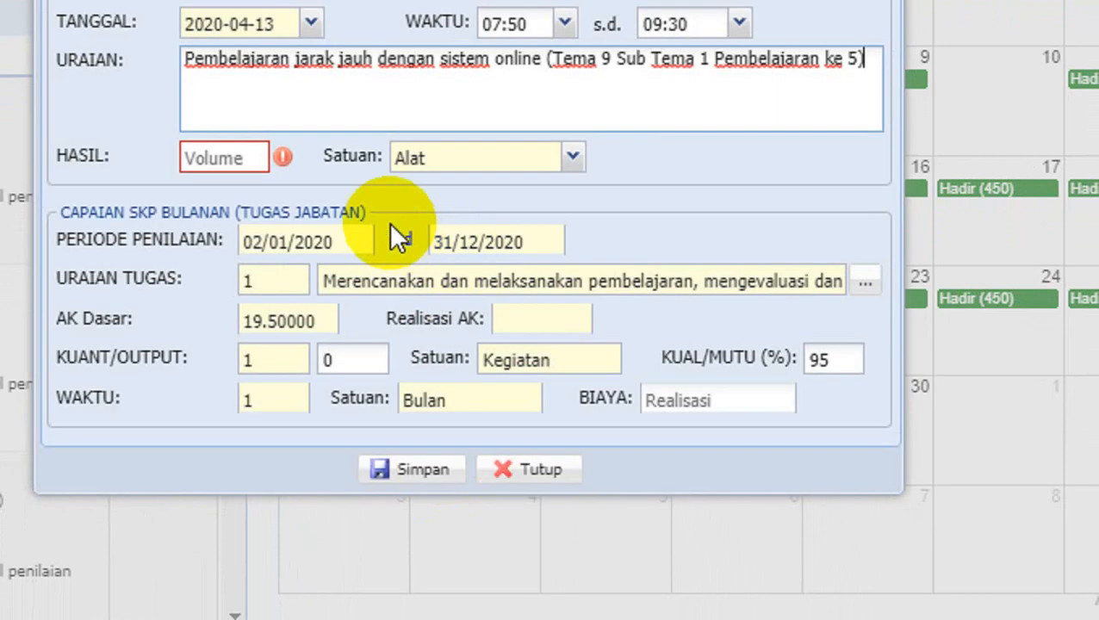
Check the lesson hours in the Word class timetable for the HASIL volume and return to the report in Chrome.
click(237, 158)
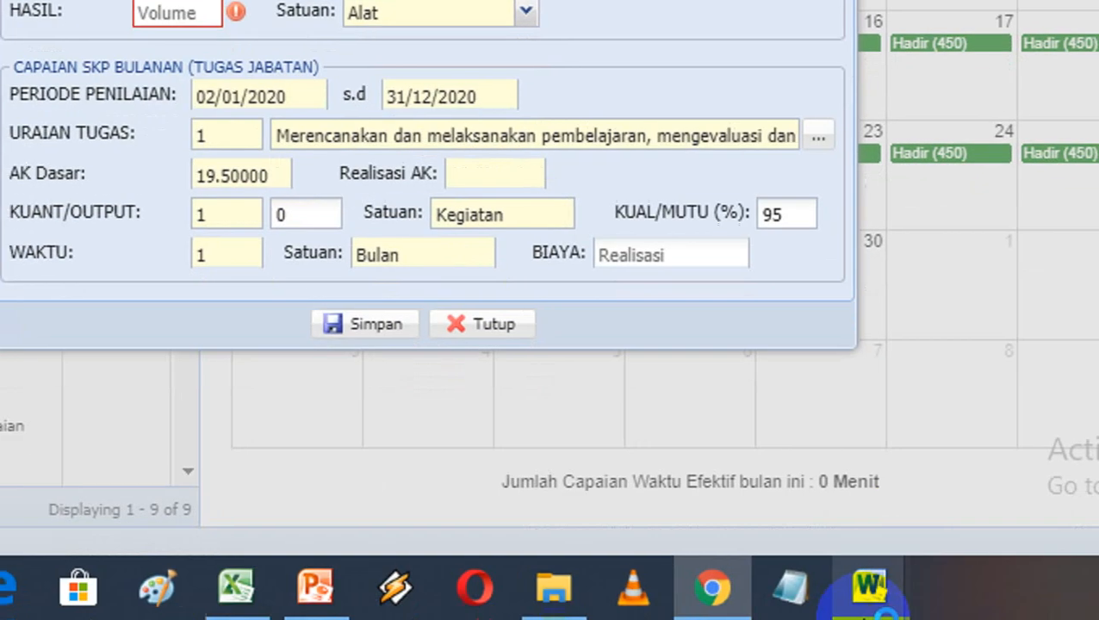
mouse_move(840, 593)
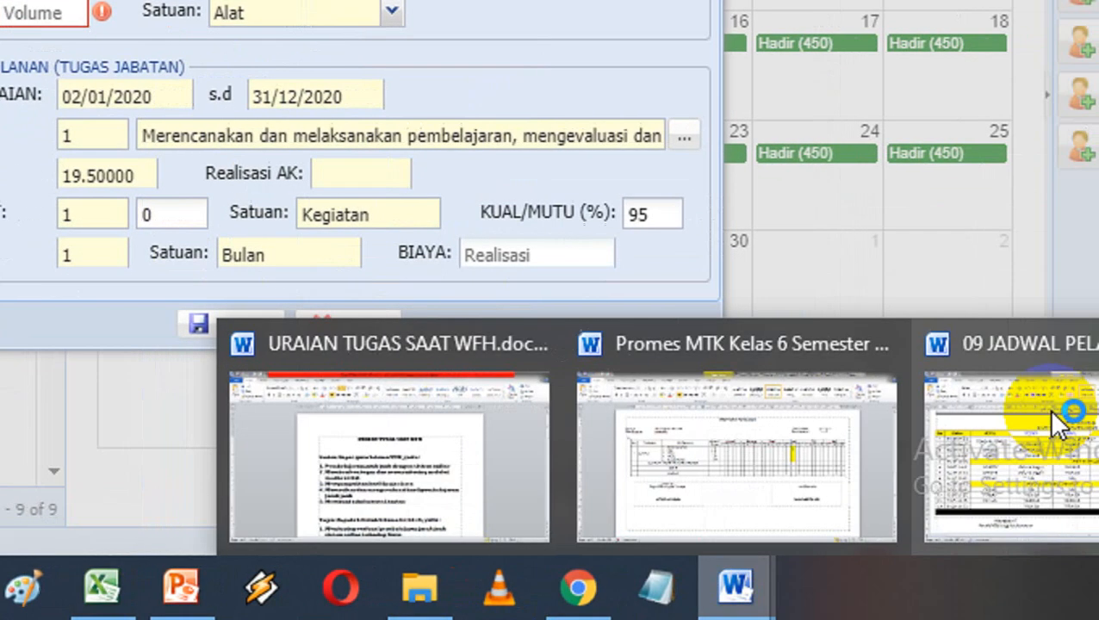
click(1053, 414)
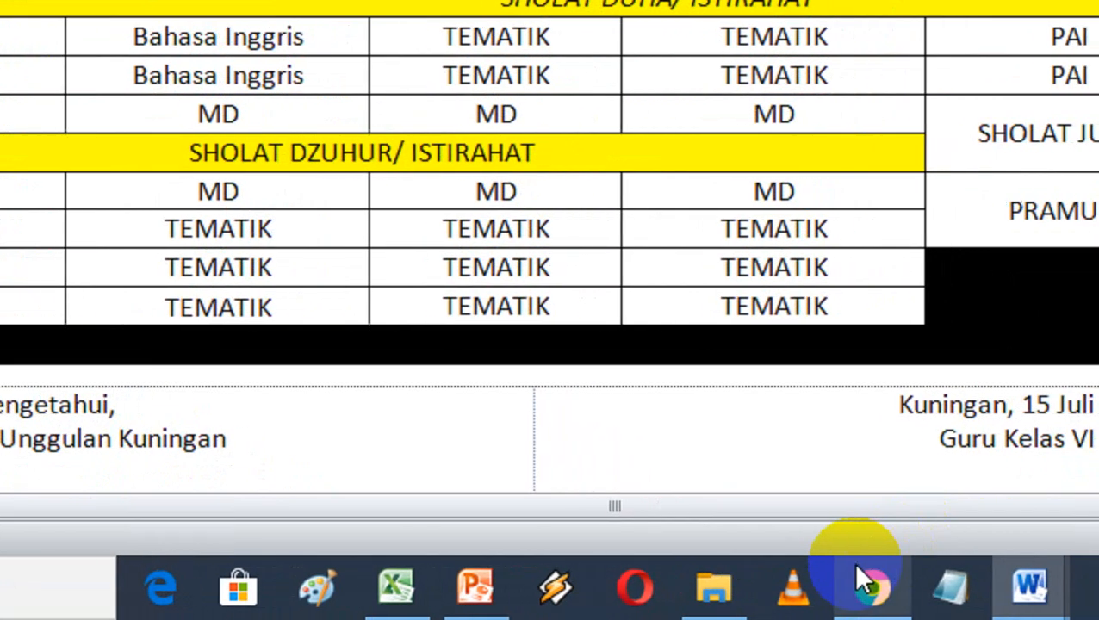
click(955, 603)
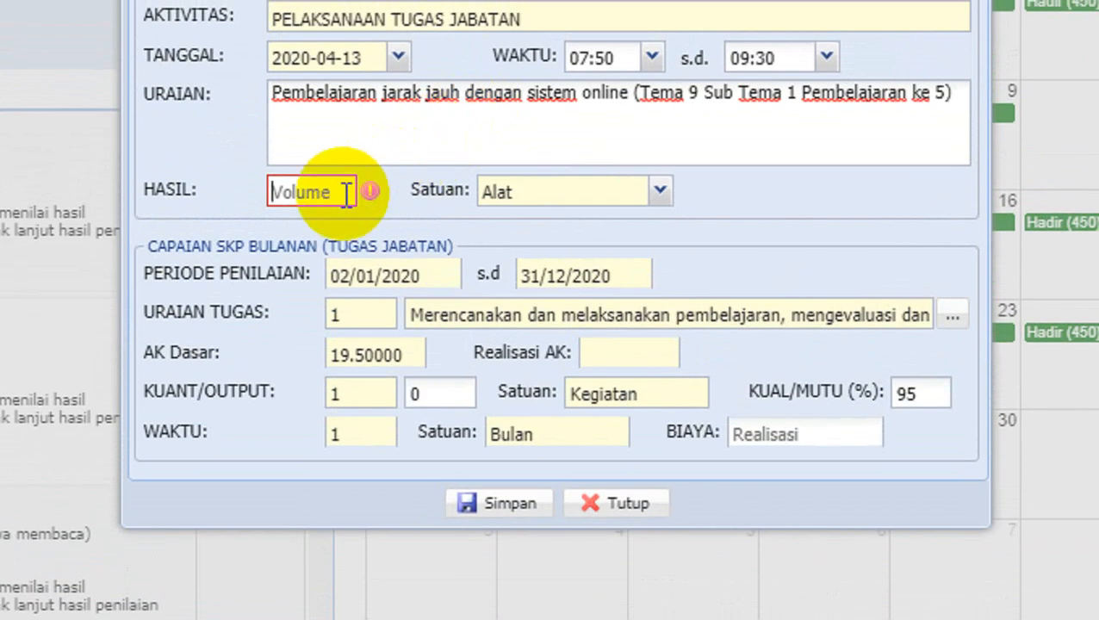
Set the report's HASIL to 2 Jam and save the report.
text(2)
click(572, 188)
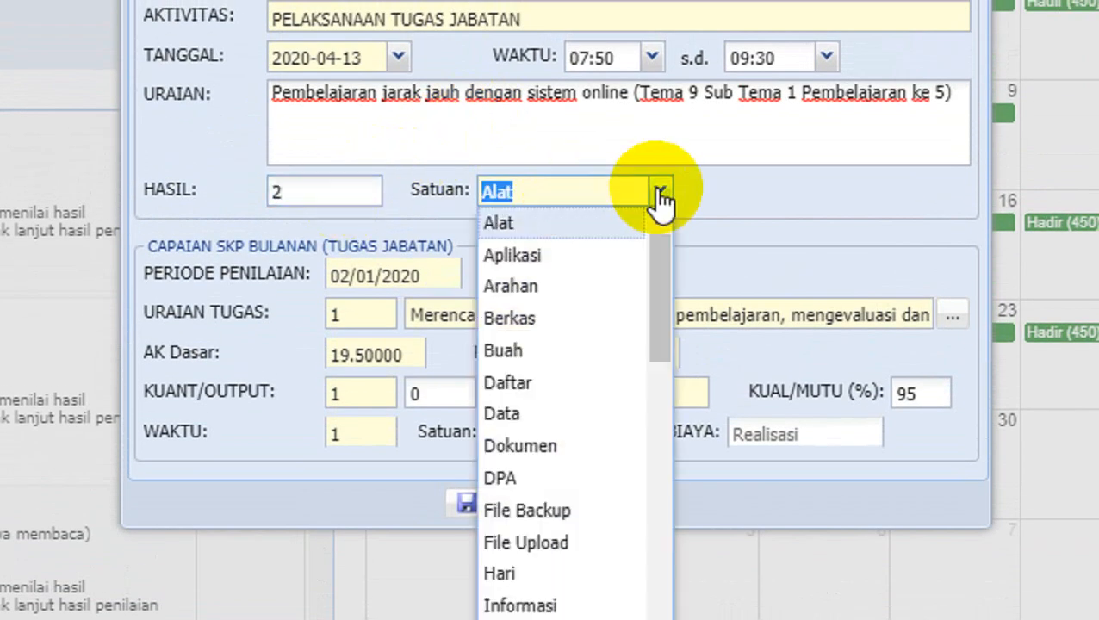
drag(664, 272, 662, 380)
click(547, 294)
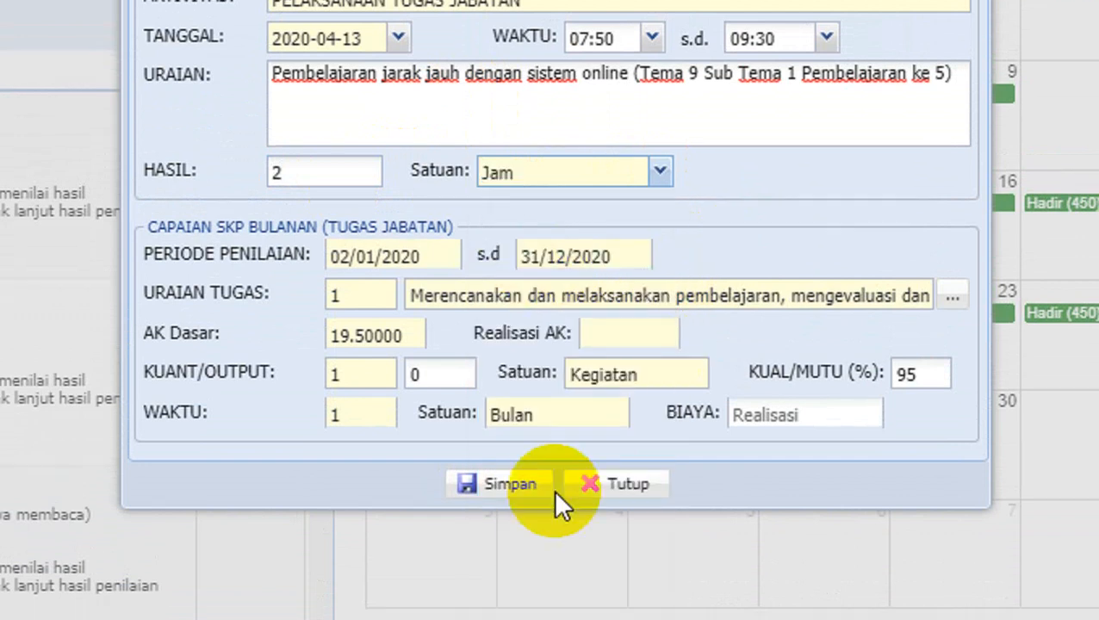
click(504, 503)
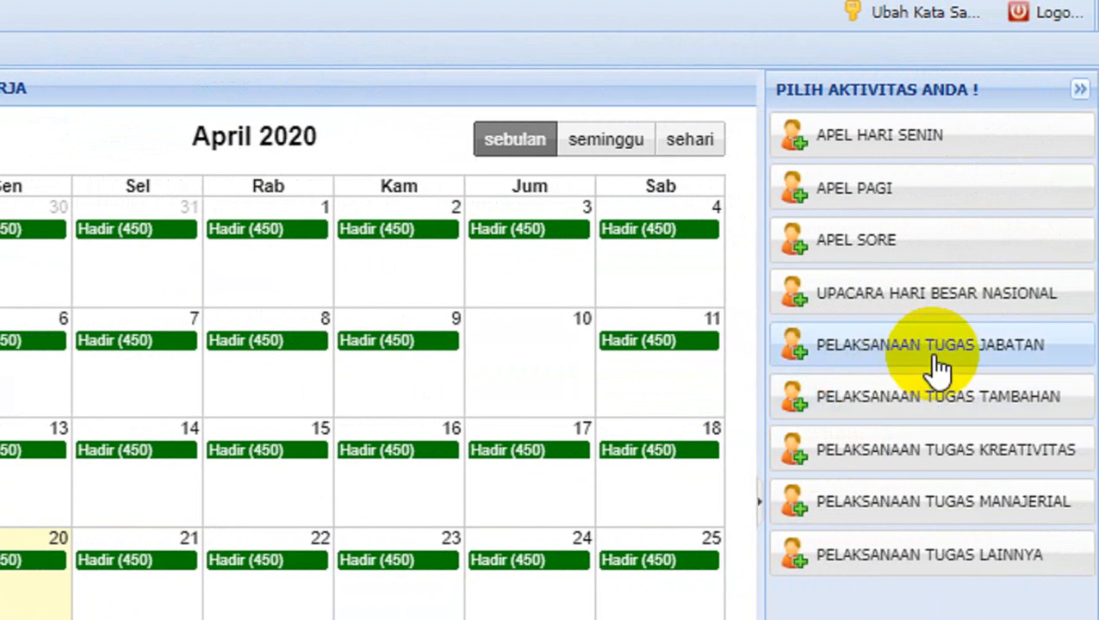
Start another PELAKSANAAN TUGAS JABATAN report dated 2020-04-13.
click(937, 366)
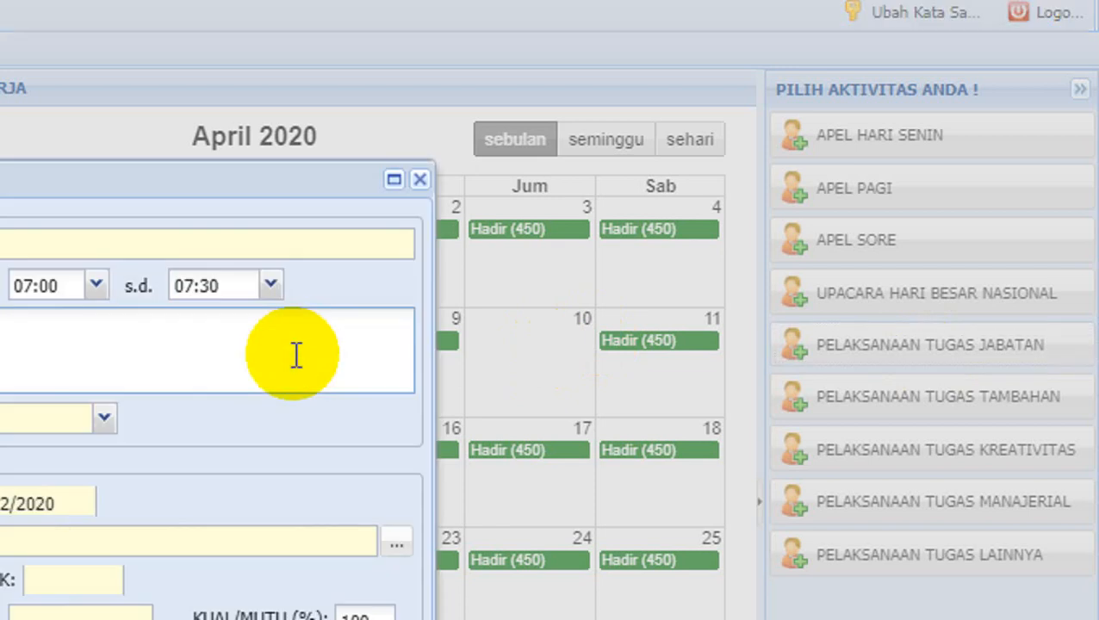
click(274, 284)
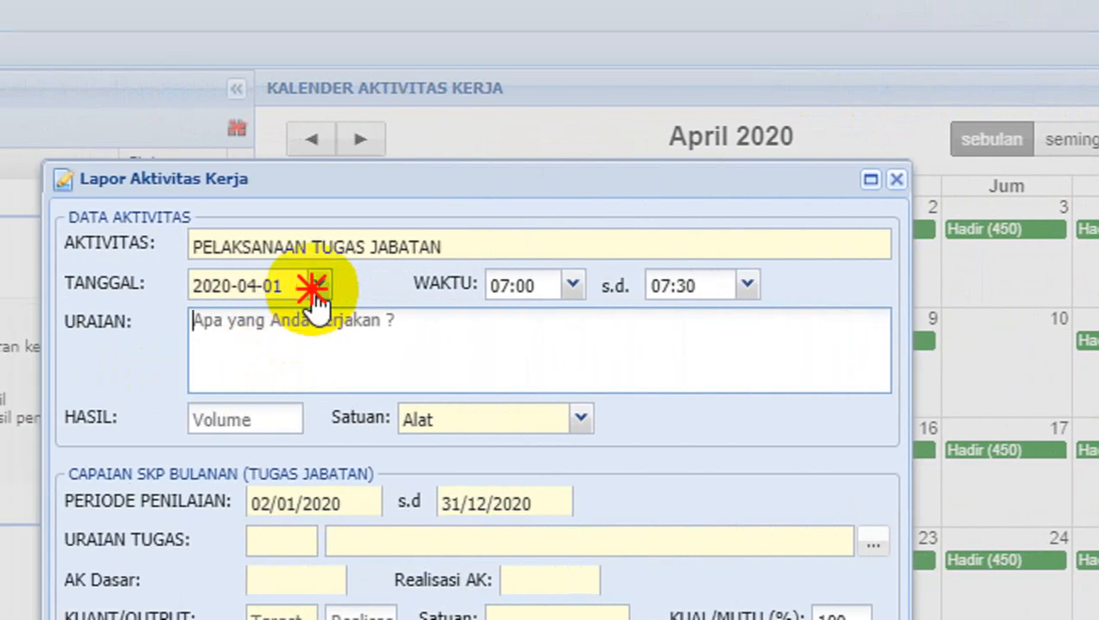
click(269, 355)
drag(314, 356, 318, 417)
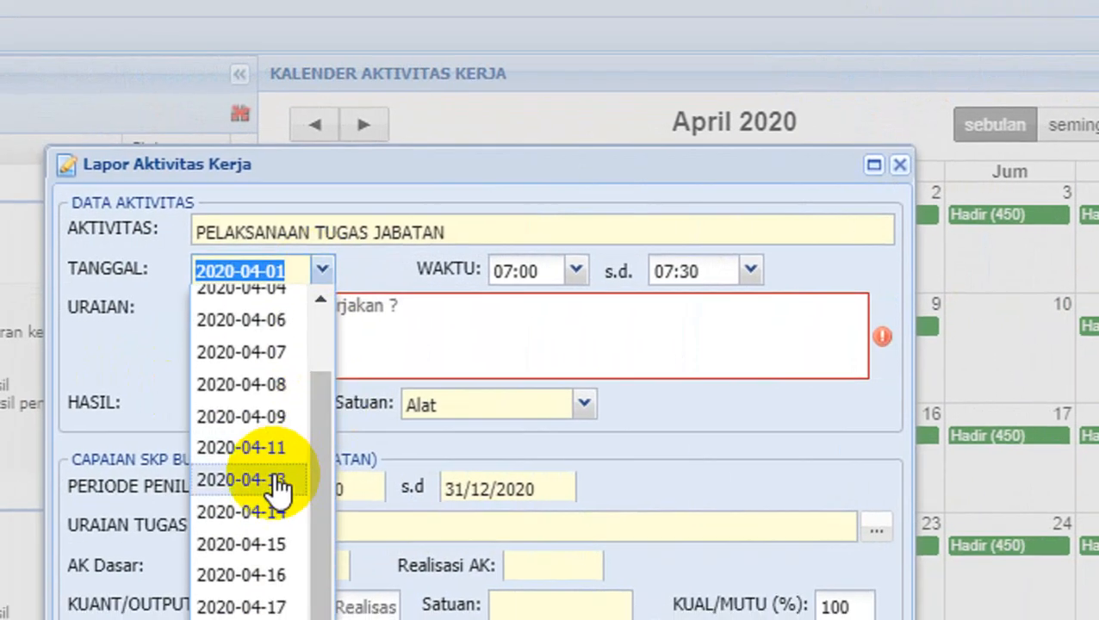
click(272, 491)
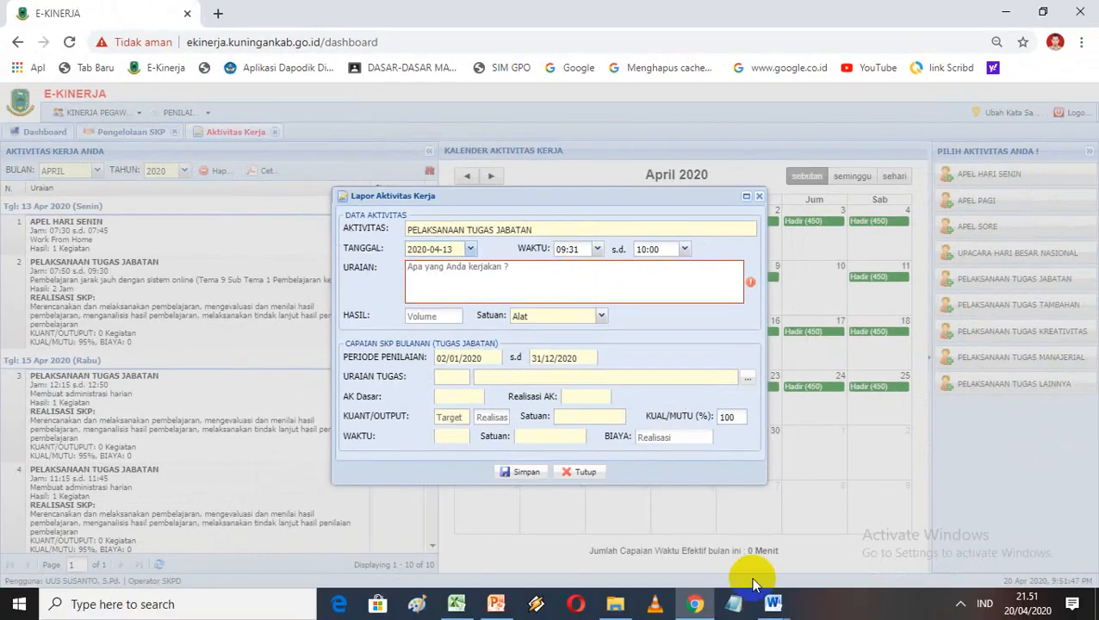
Check the break and the following lesson times in the Word class timetable, then return to the report in Chrome.
mouse_move(773, 608)
click(932, 564)
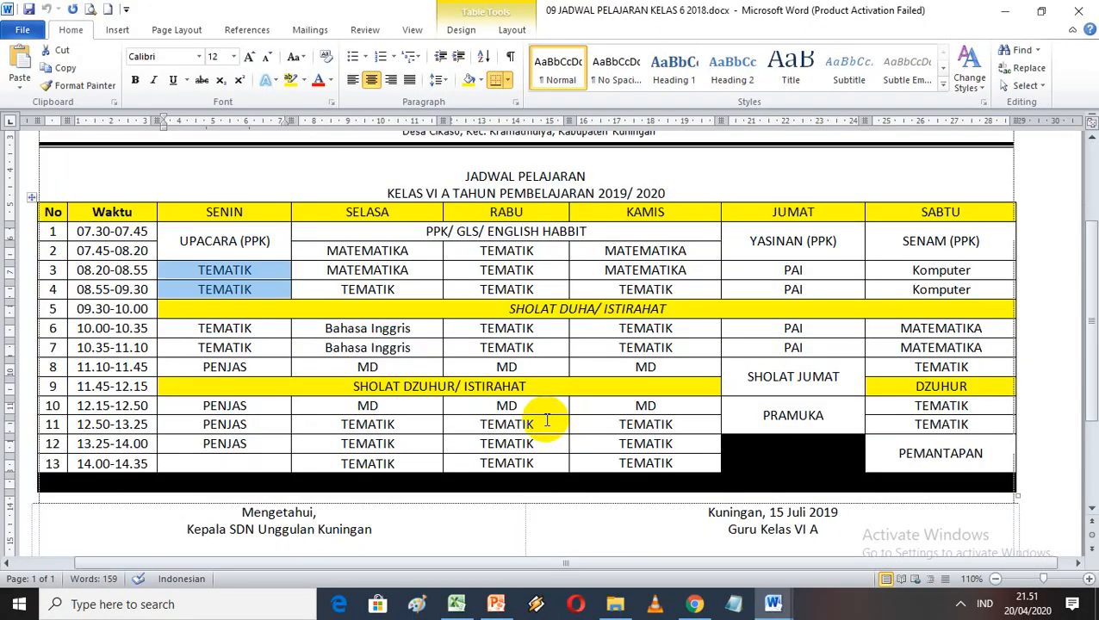
click(201, 309)
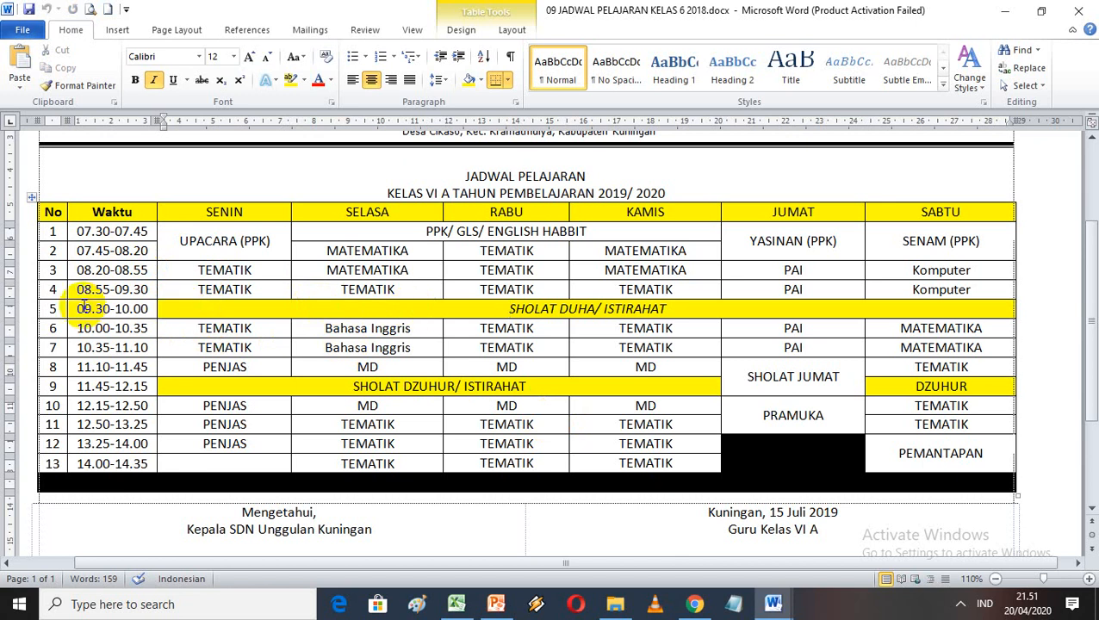
drag(77, 309, 148, 309)
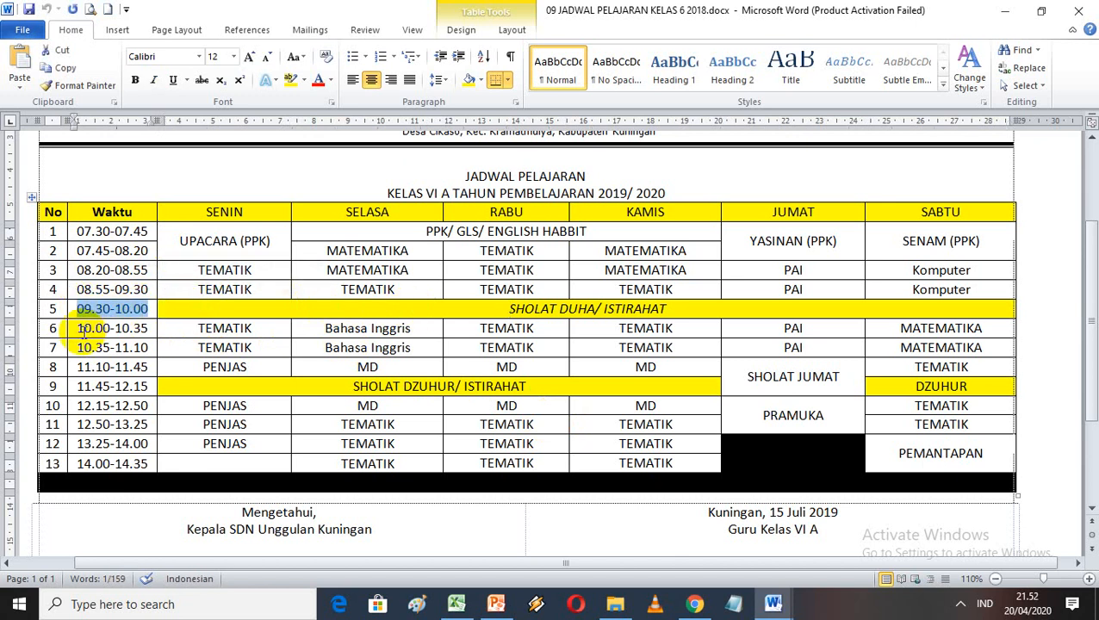
drag(78, 328, 115, 348)
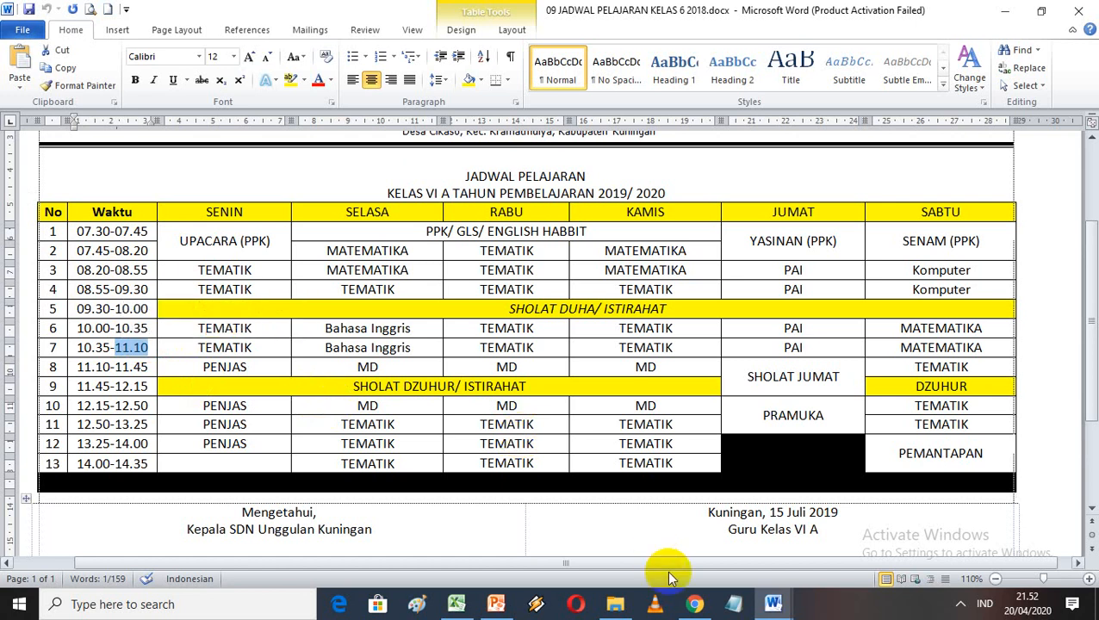
click(694, 604)
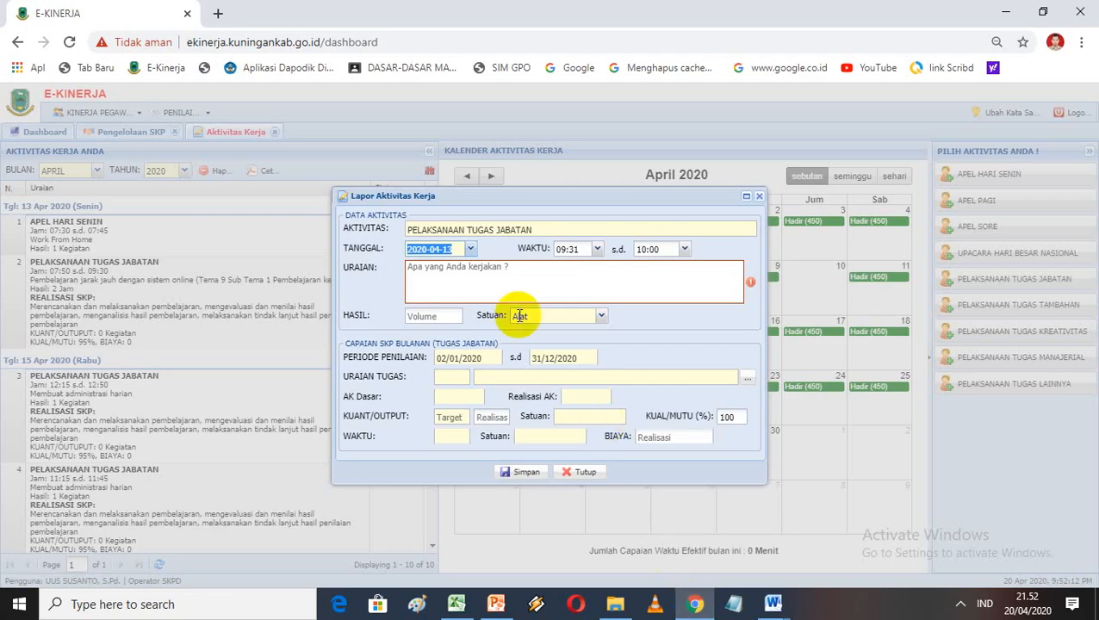
Set the report's WAKTU to run from 10:00 to 11:10.
click(596, 250)
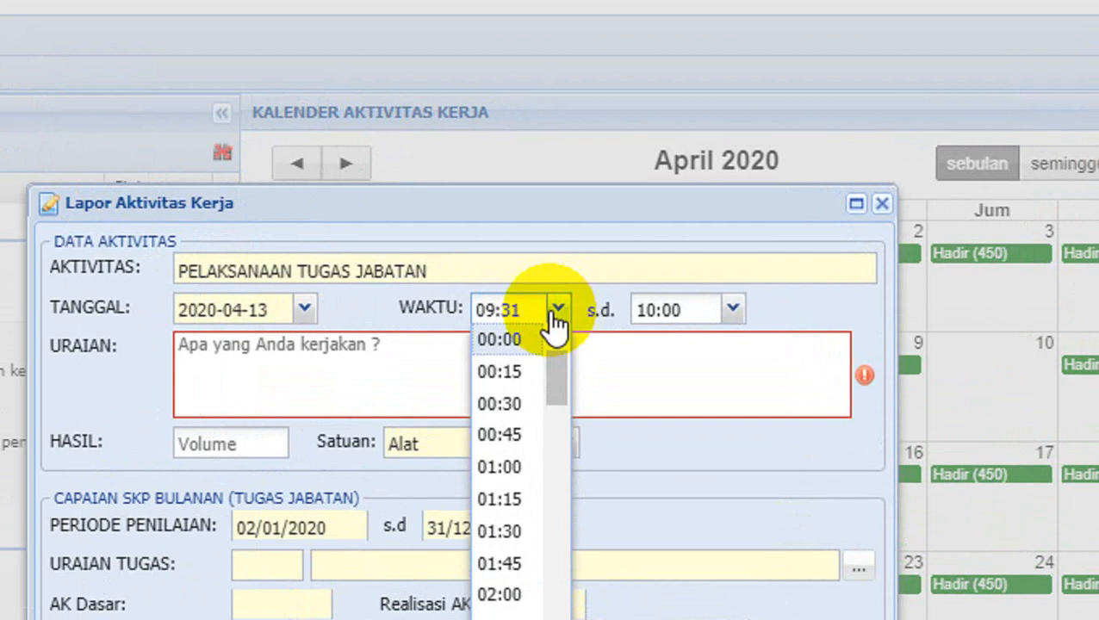
drag(557, 374, 550, 466)
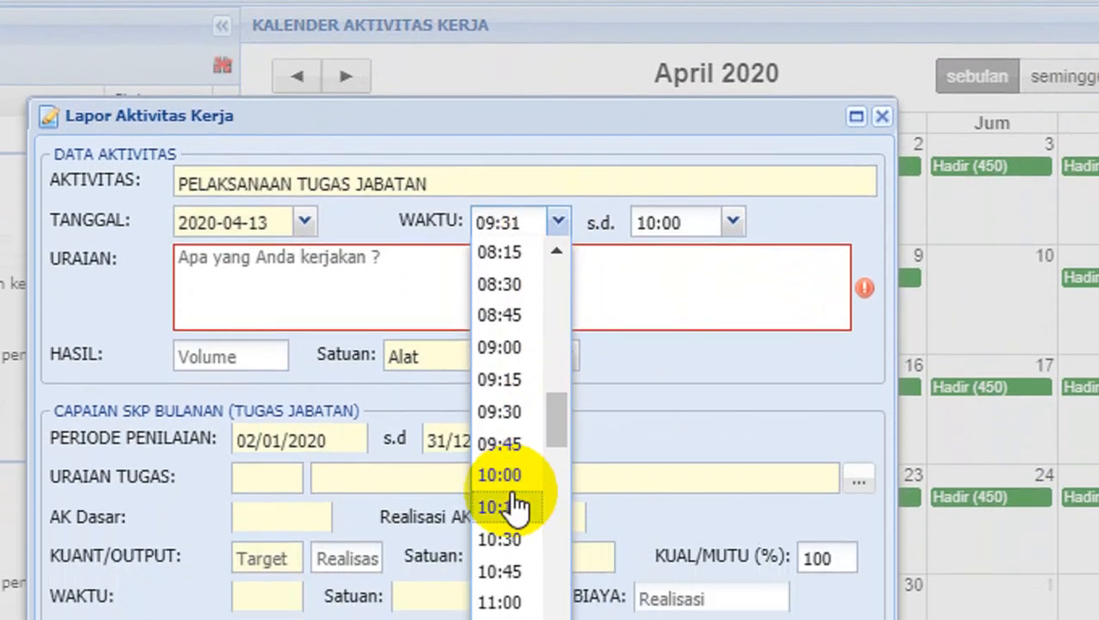
click(515, 528)
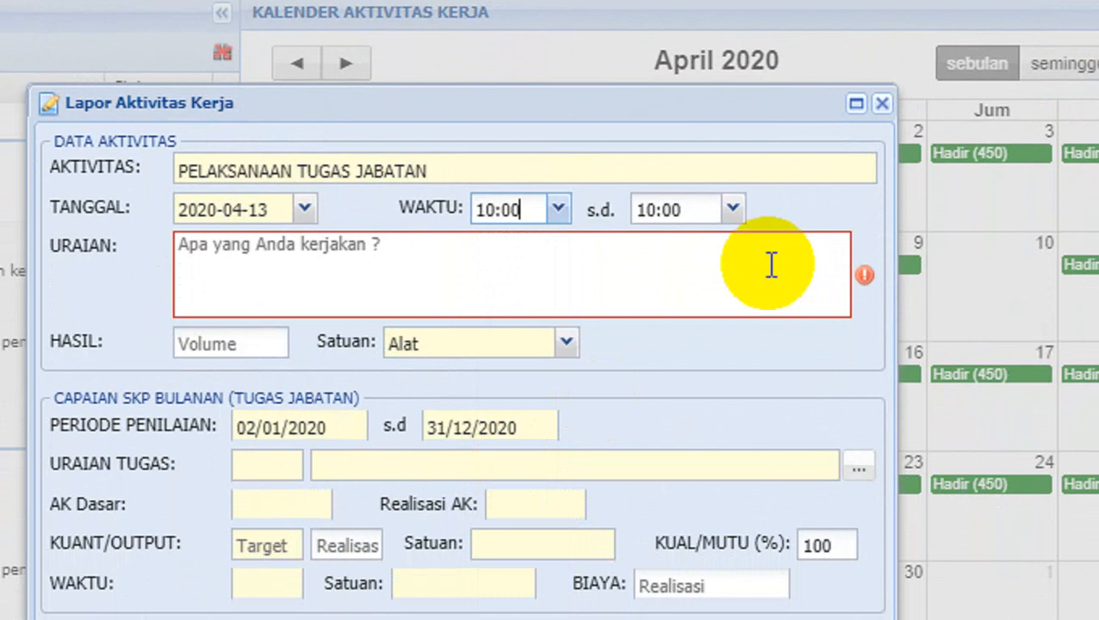
click(731, 211)
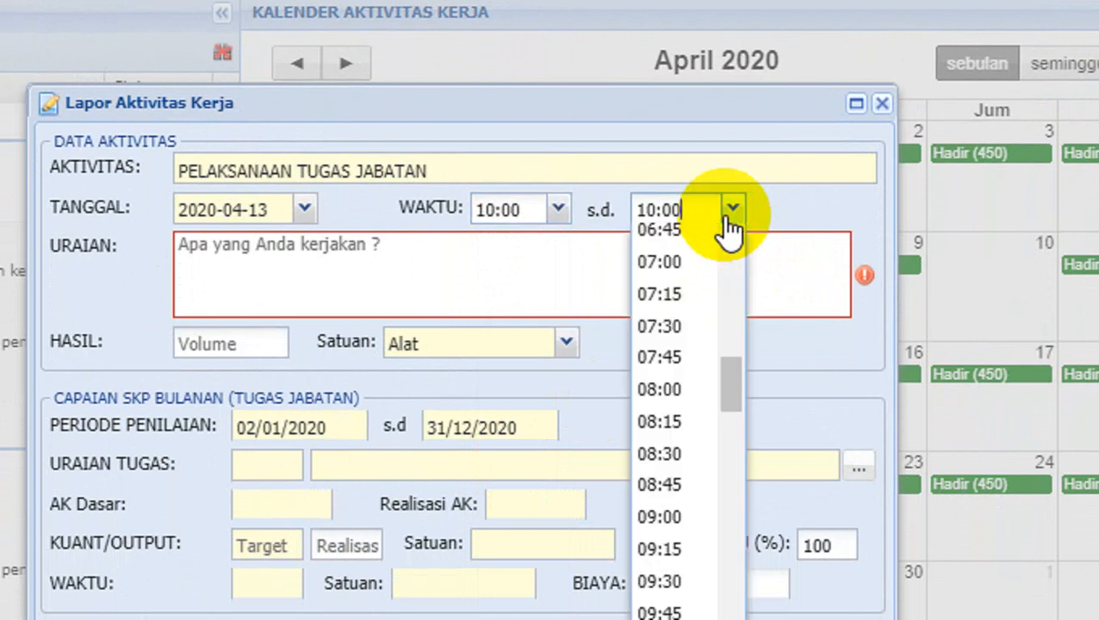
drag(734, 358, 731, 436)
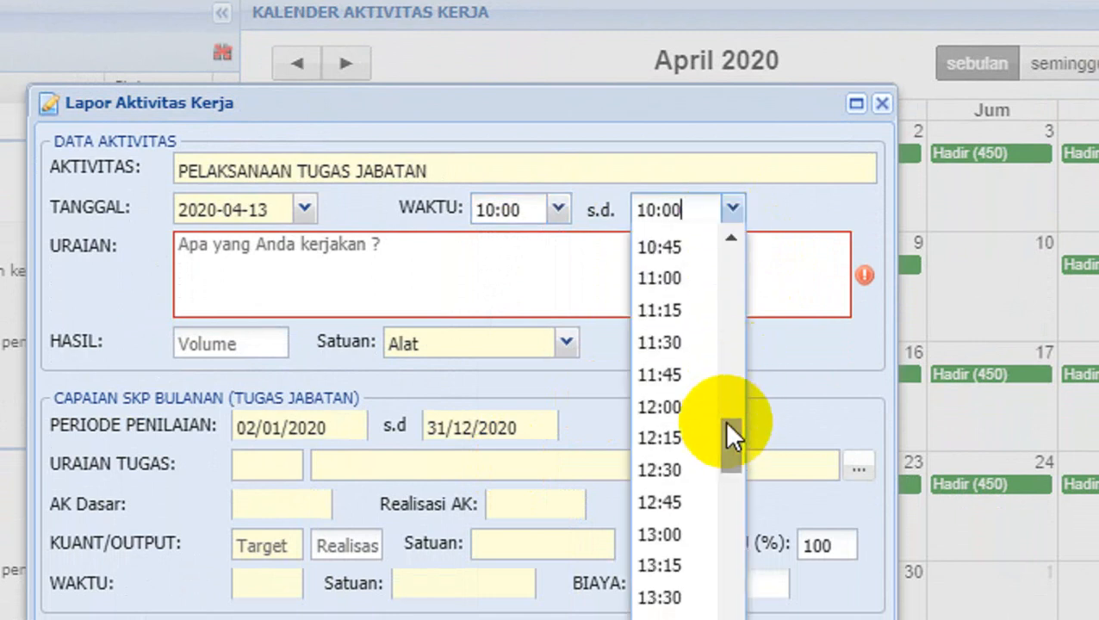
click(673, 317)
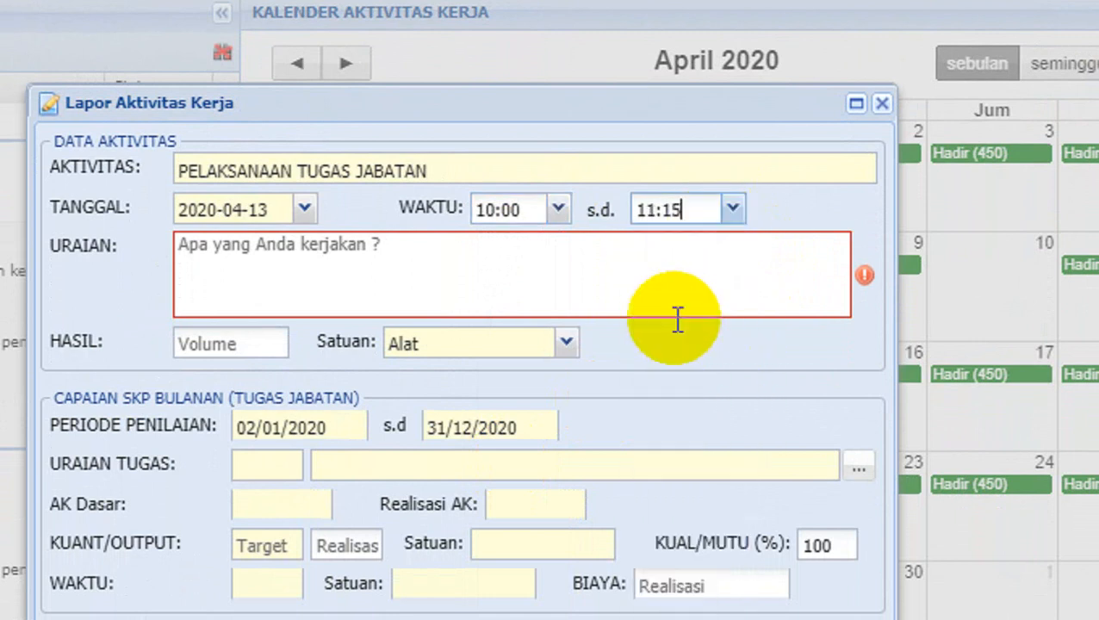
key(BackSpace)
text(0)
Assign task 1, "Merencanakan dan melaksanakan pembelajaran...", from the Daftar Tugas Jabatan as the report's URAIAN TUGAS.
click(859, 466)
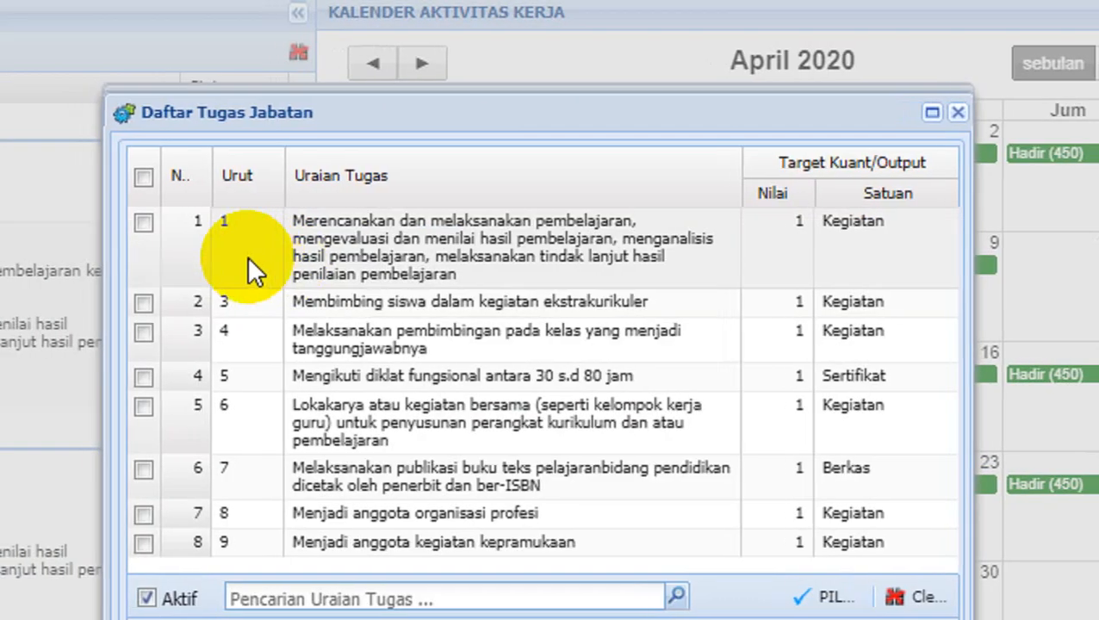
click(143, 222)
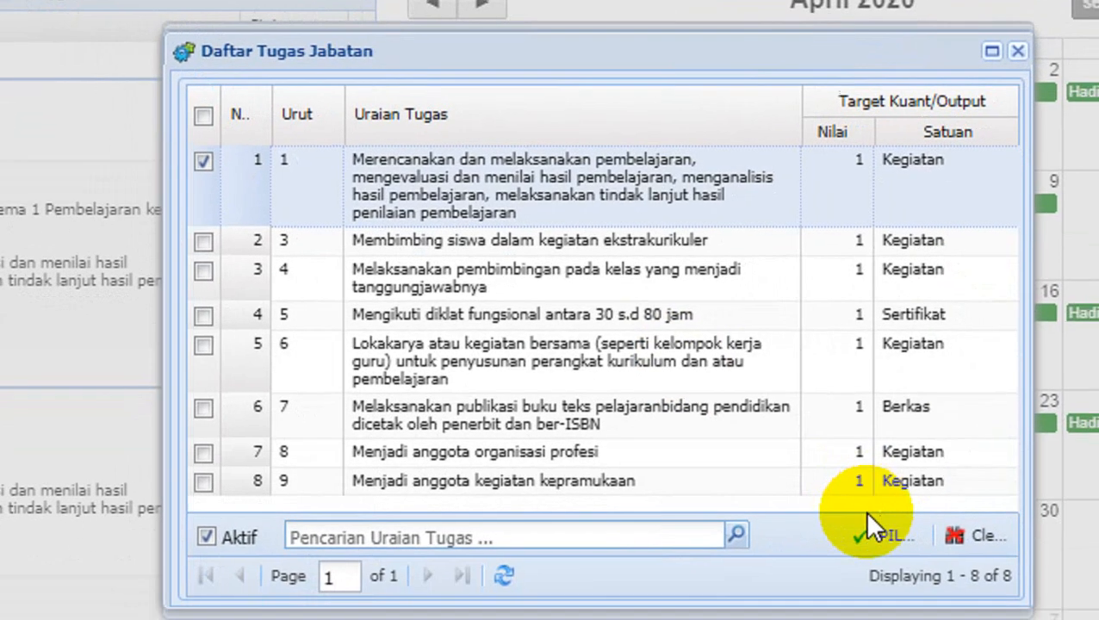
click(872, 528)
click(532, 153)
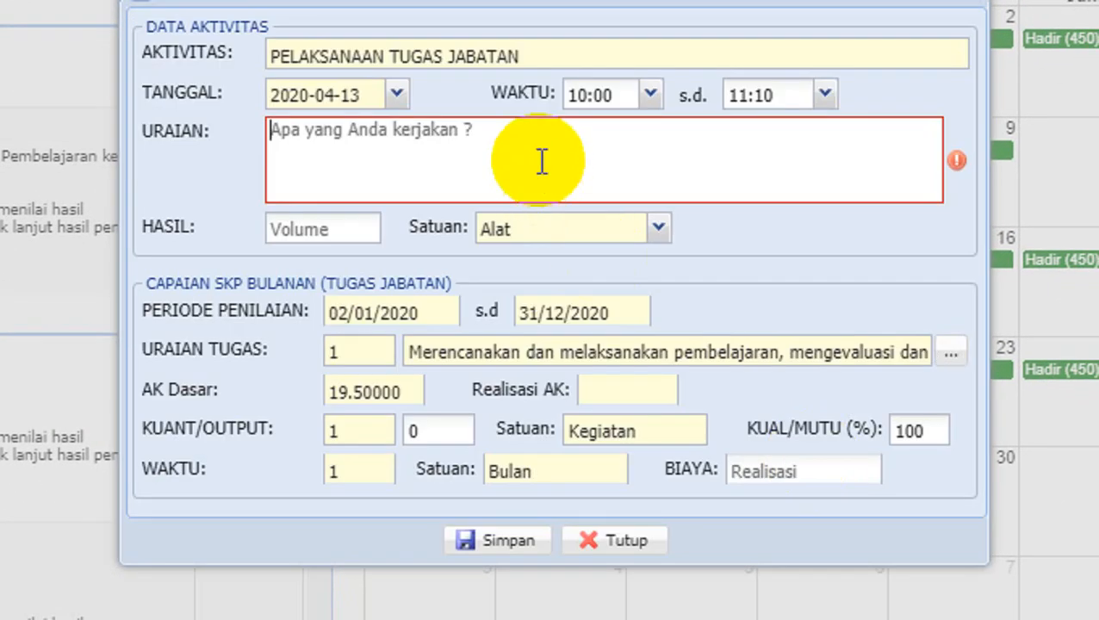
text(1.	Pembelajaran jarak jauh dengan sistem online)
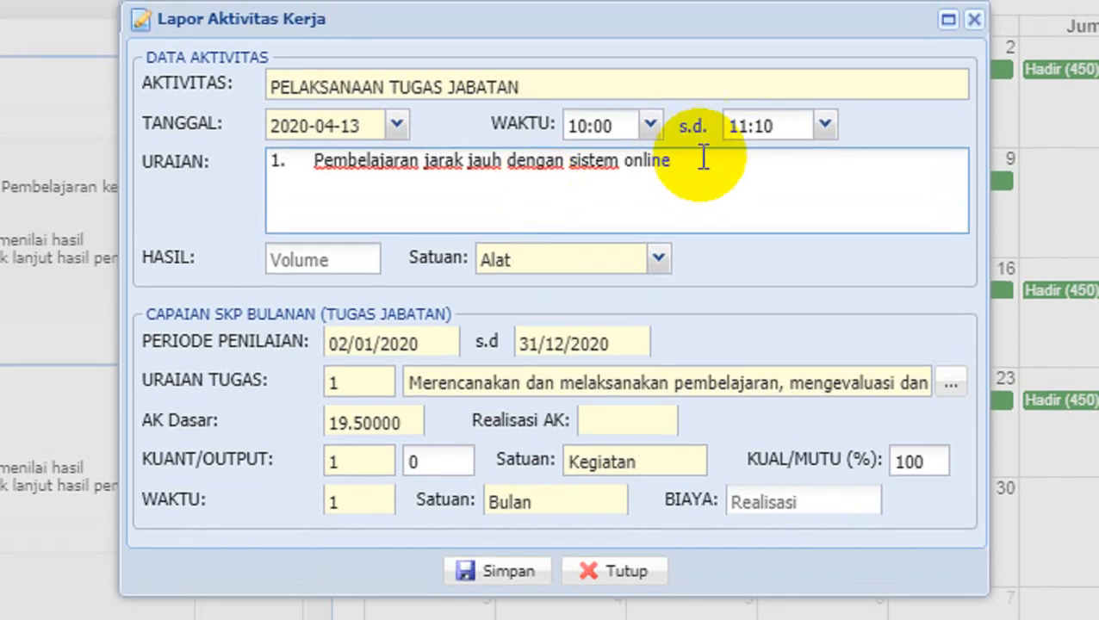
mouse_move(700, 129)
mouse_down()
mouse_move(294, 128)
mouse_move(270, 166)
mouse_up()
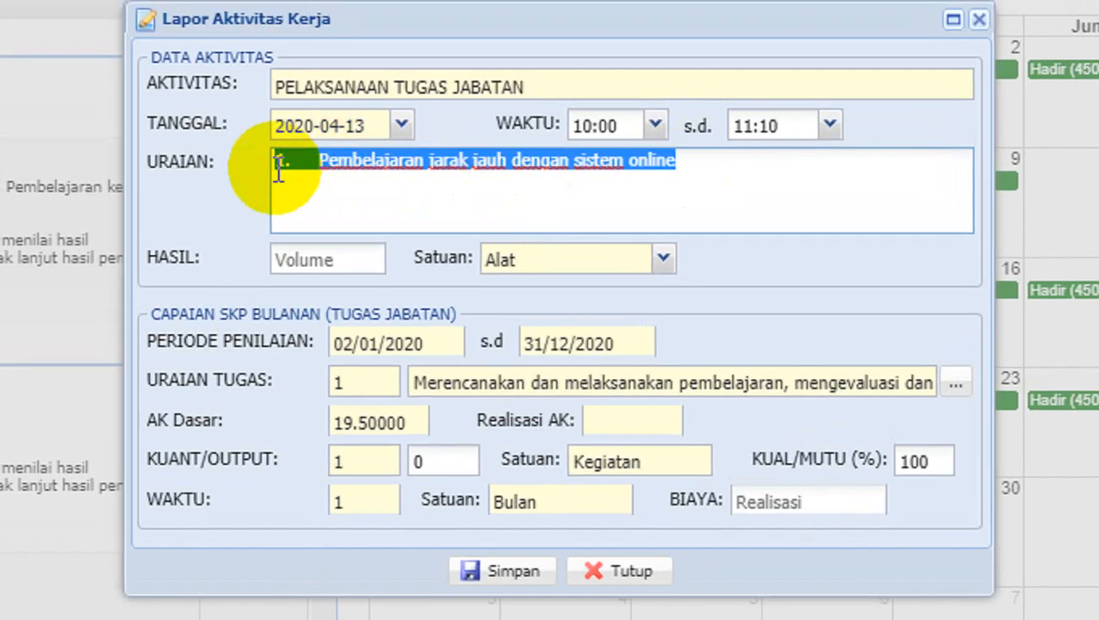
key(Delete)
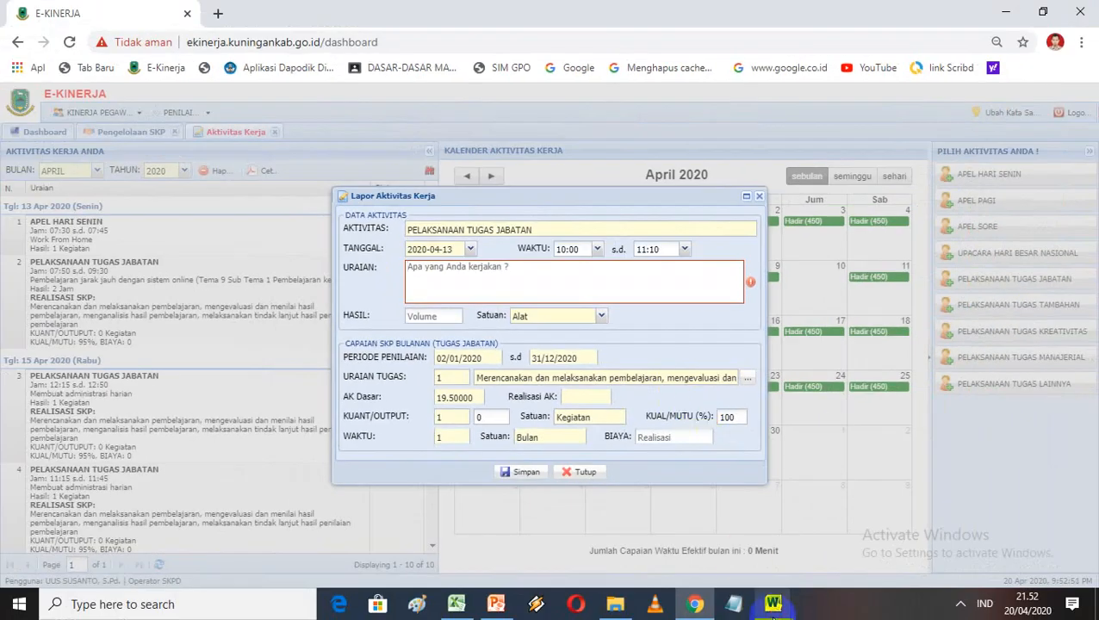
Copy teacher tasks 2 to 4 from URAIAN TUGAS SAAT WFH.docx in Word into the report's URAIAN in Chrome.
mouse_move(756, 593)
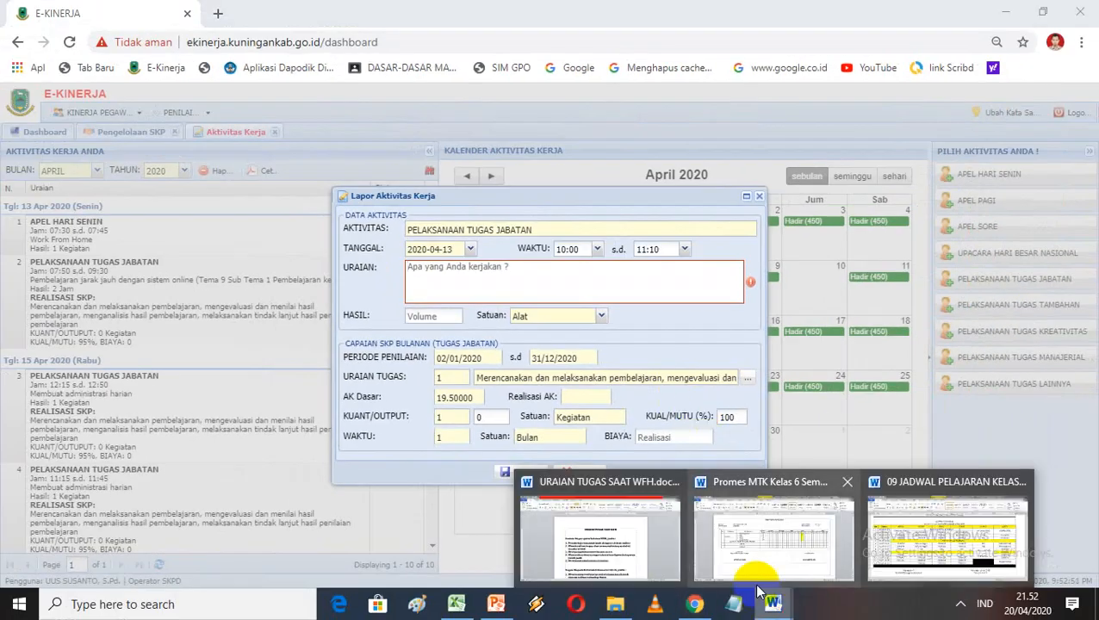
click(628, 559)
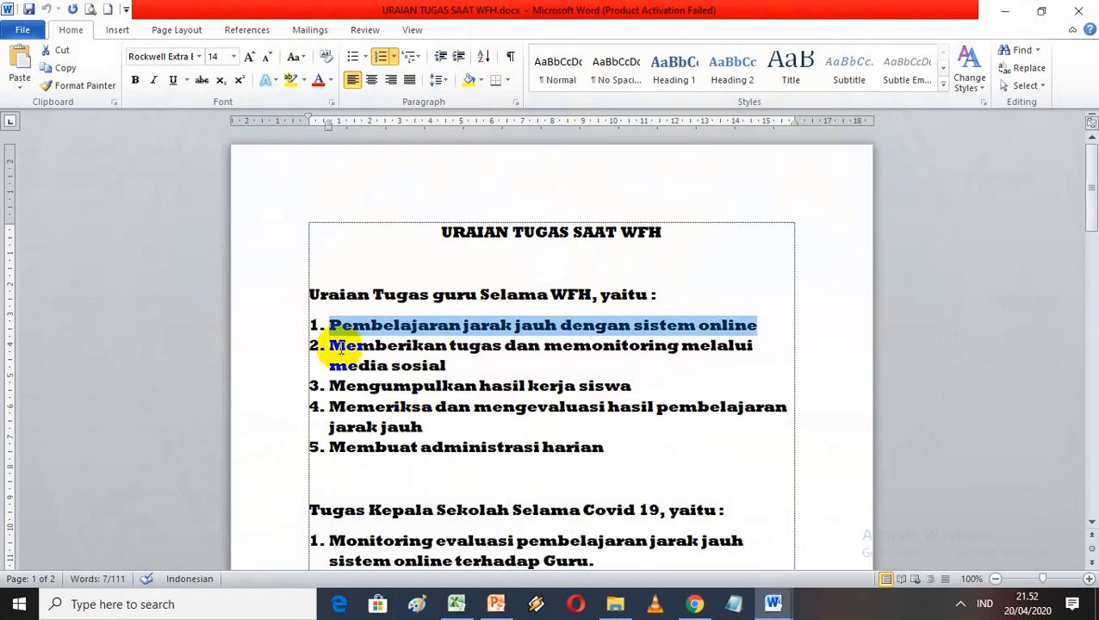
drag(339, 348, 417, 428)
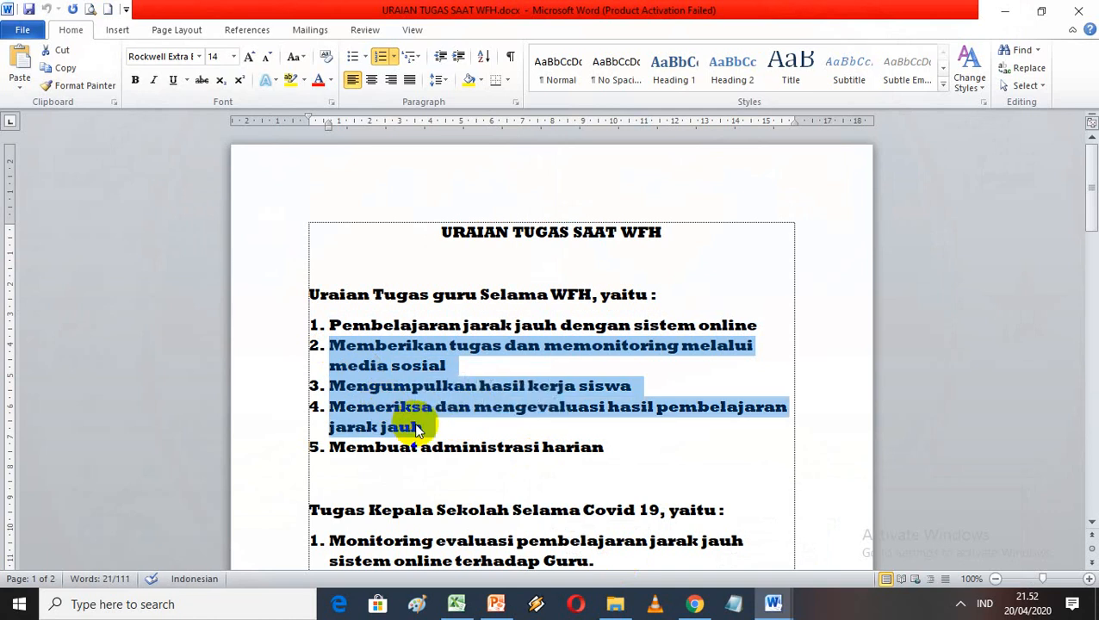
click(695, 604)
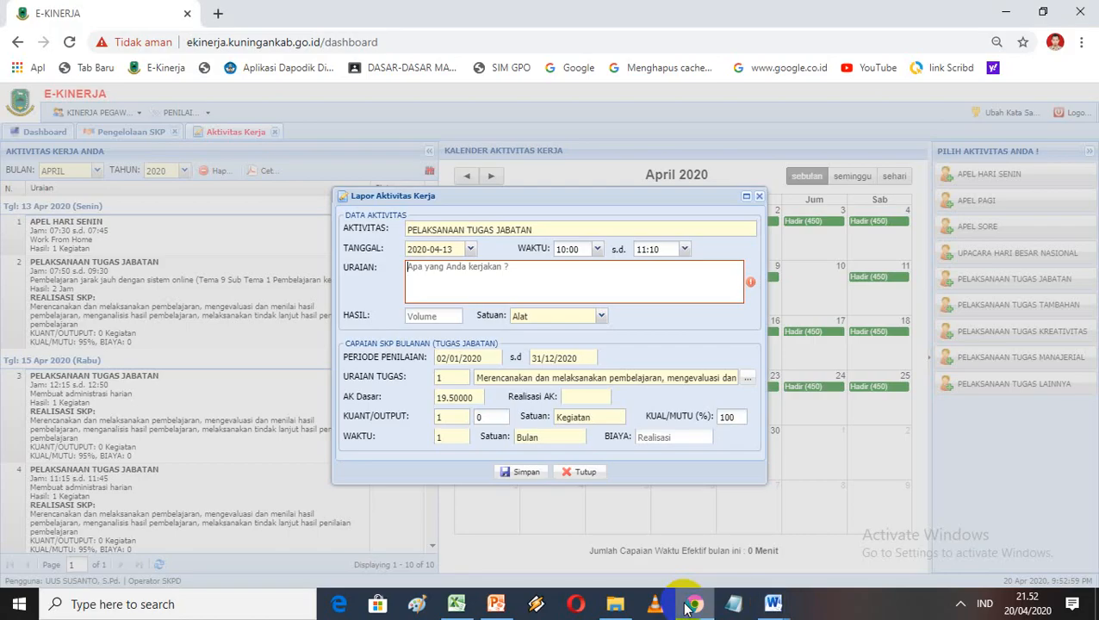
click(500, 296)
text(2.Memberikan tugas dan memonitoring melalui media sosial 3.	Mengumpulkan hasil kerja siswa 4.	Memeriksa dan mengevaluasi hasil pembelajaran jarak jauh)
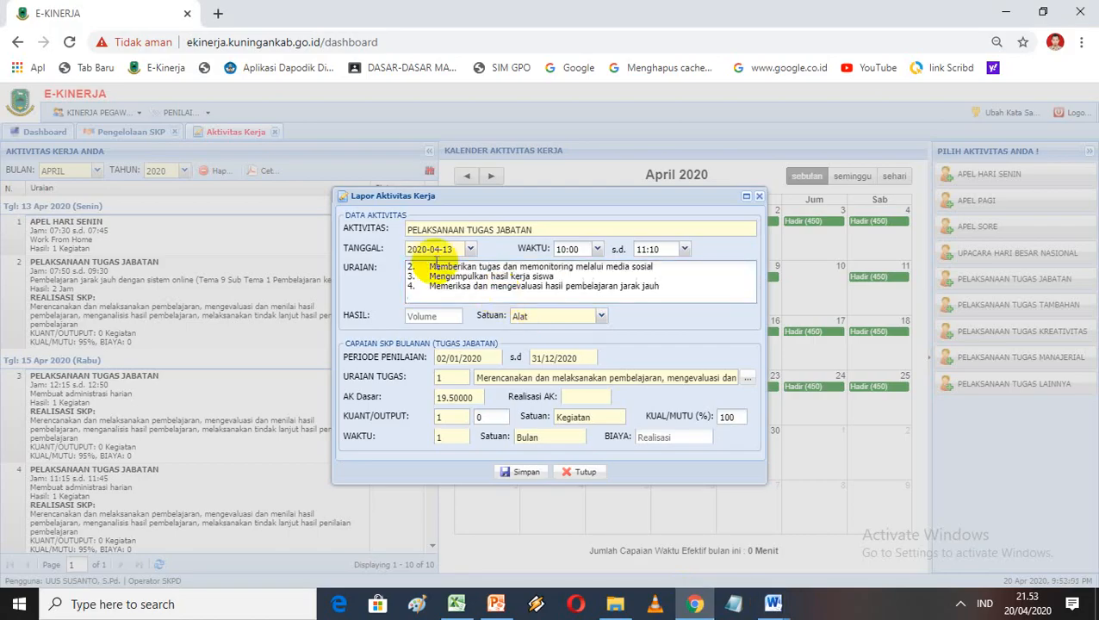
Remove the copied numbering from the three URAIAN lines and add the line "(Tema 9 Sub Tema 1 Pembelajaran ke 5)" below them.
key(BackSpace)
key(BackSpace)
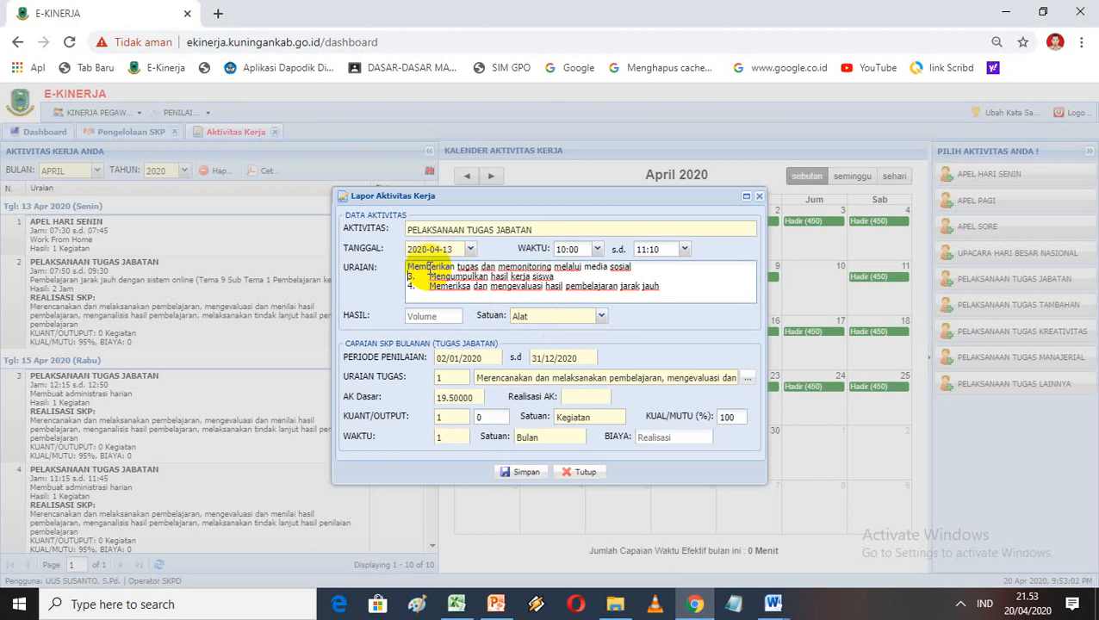
key(Delete)
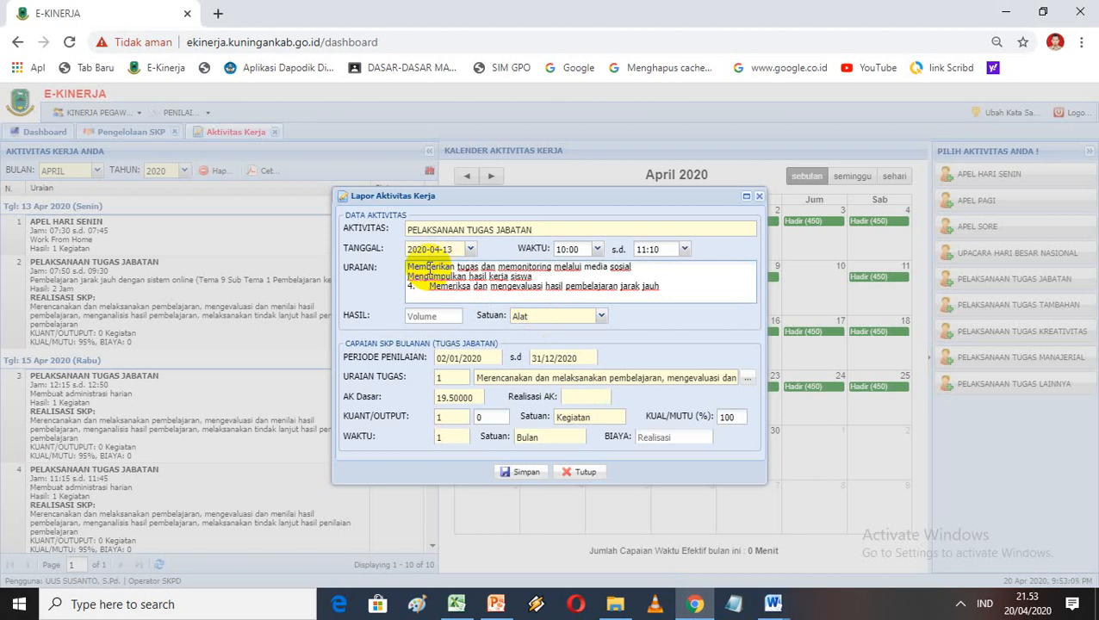
key(Delete)
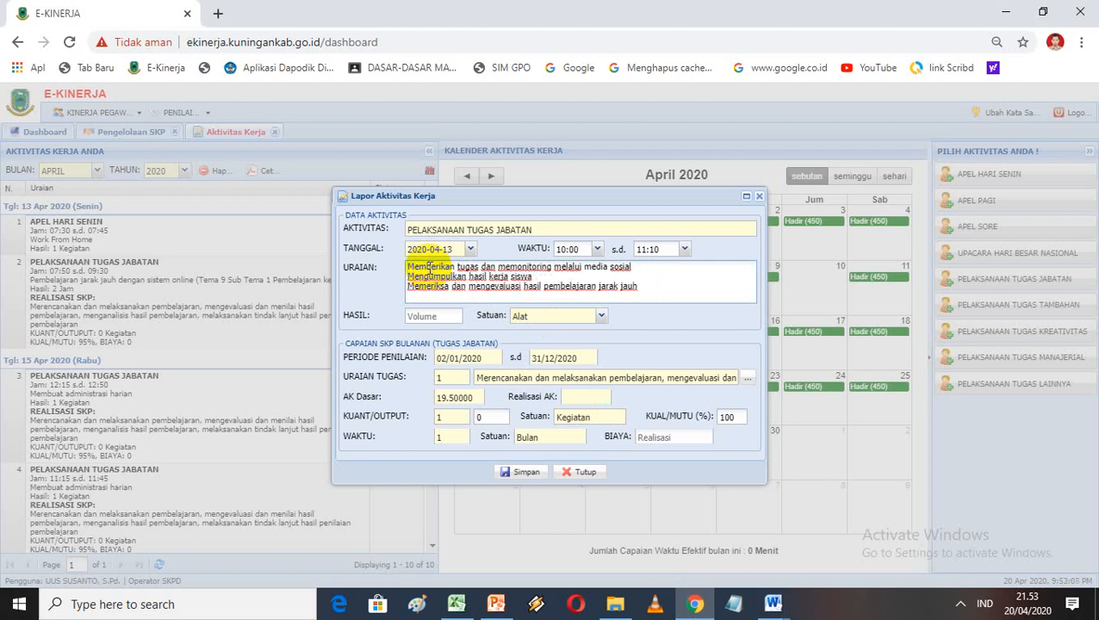
click(658, 285)
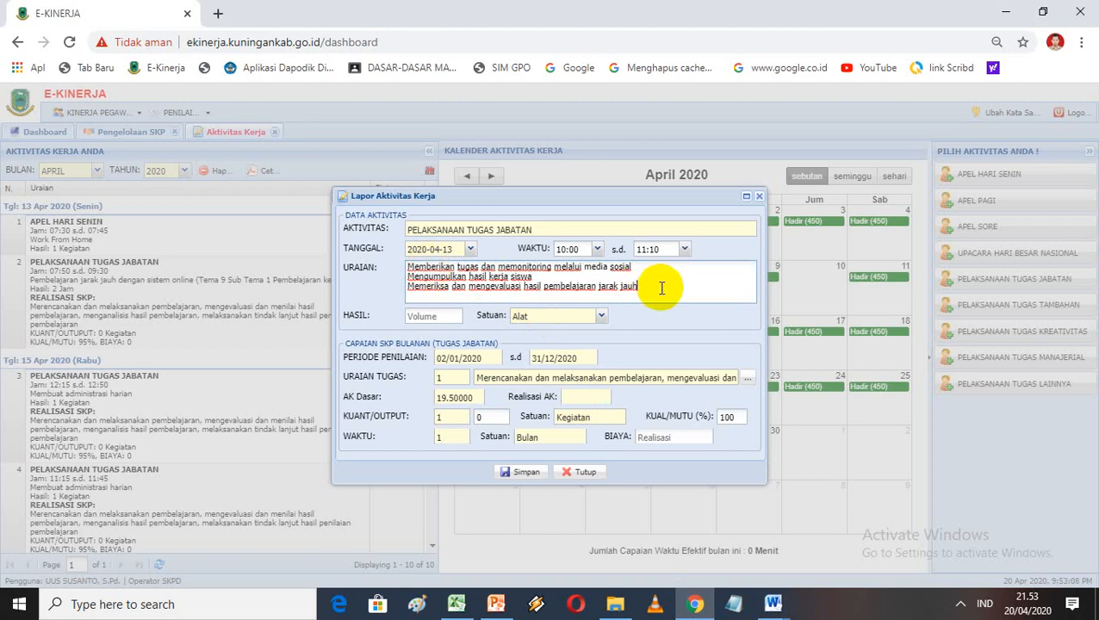
key(Return)
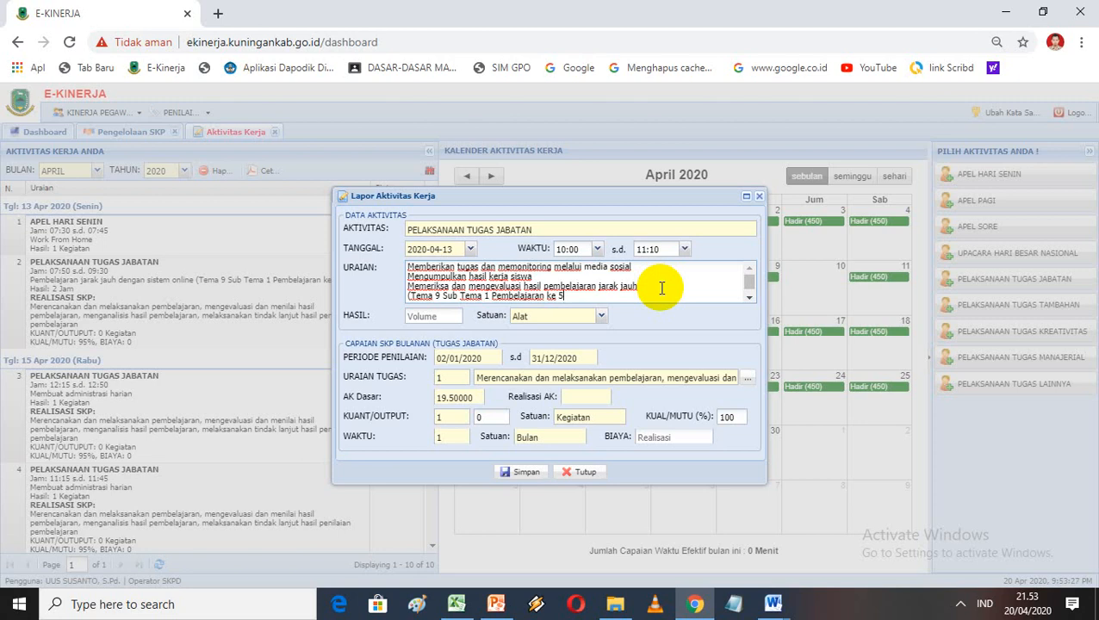
Number the three task lines in URAIAN as 1., 2. and 3.
click(410, 268)
text(1.)
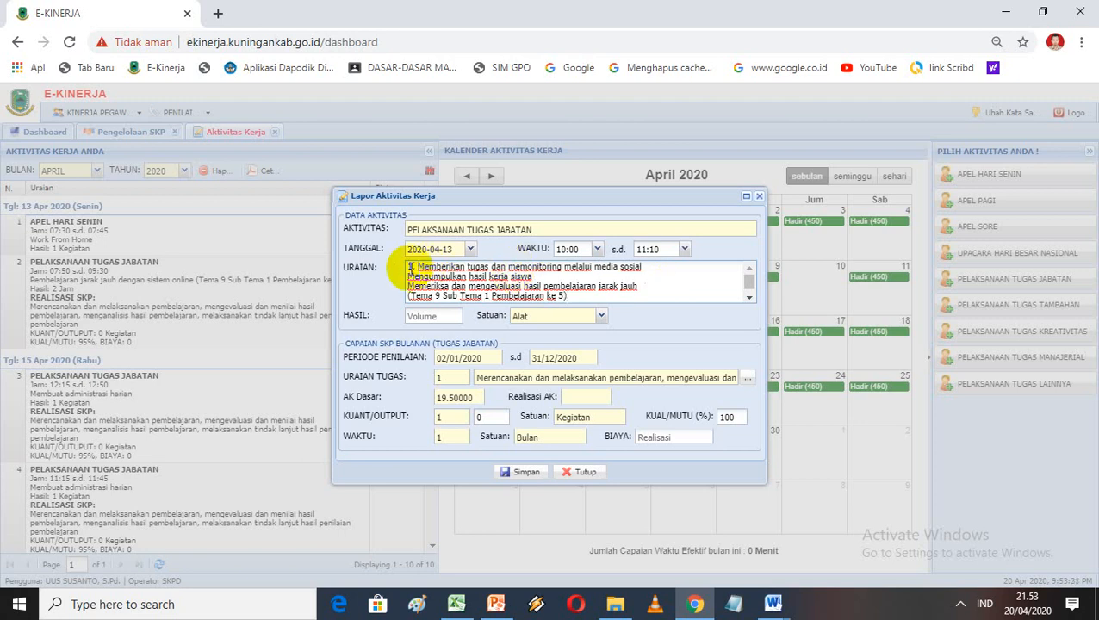
click(410, 274)
text(2. )
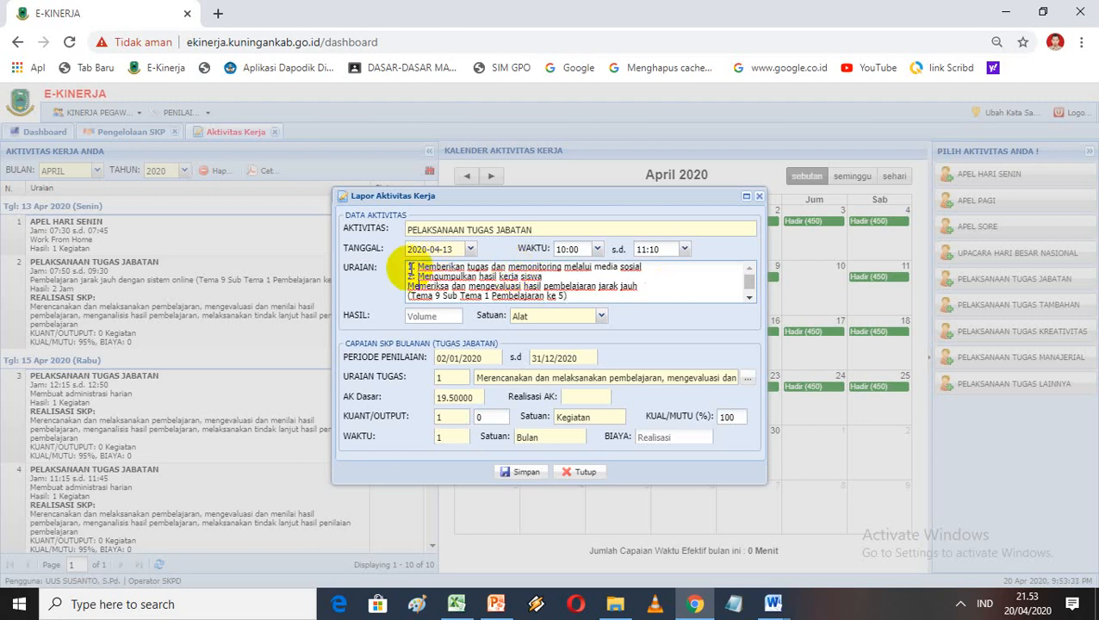
text(3.)
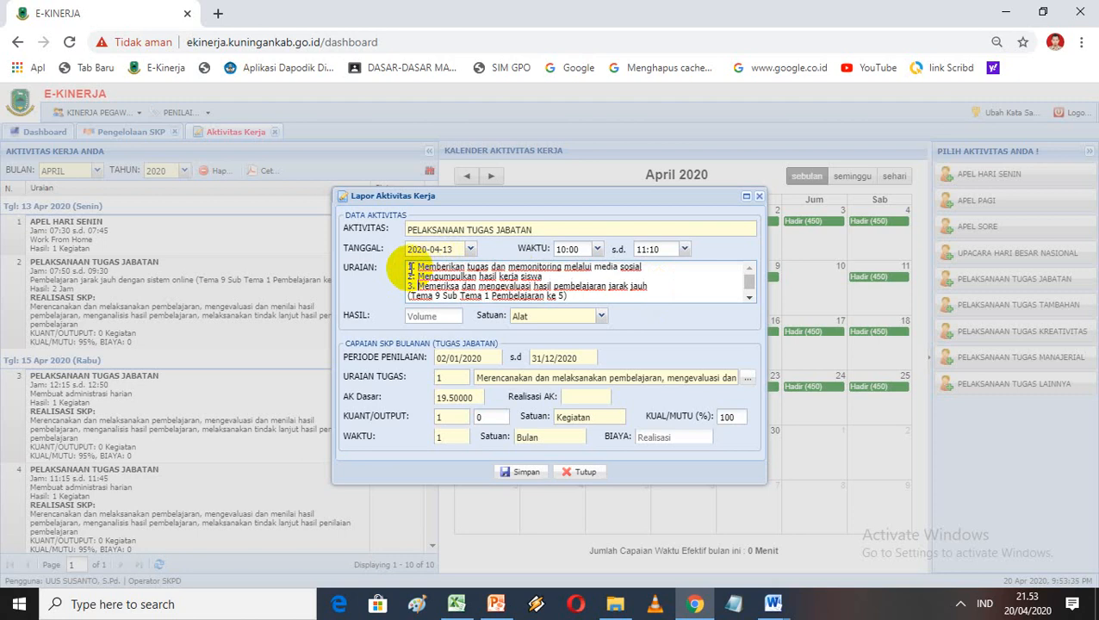
drag(493, 267, 534, 291)
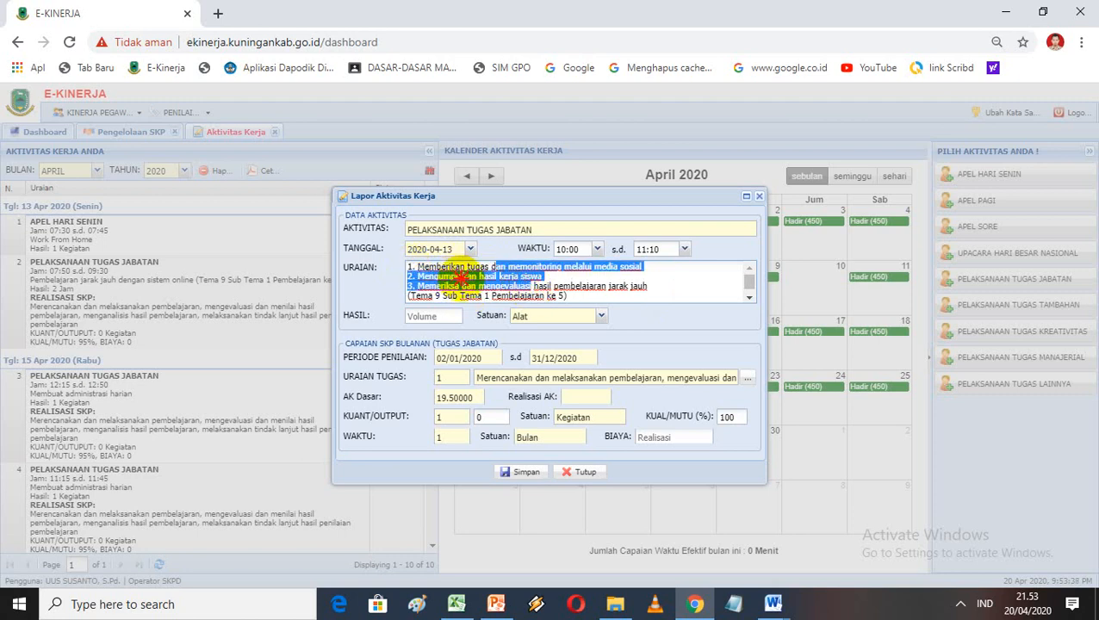
Set the report's HASIL to 2 with Jam as the Satuan.
click(446, 315)
text(2)
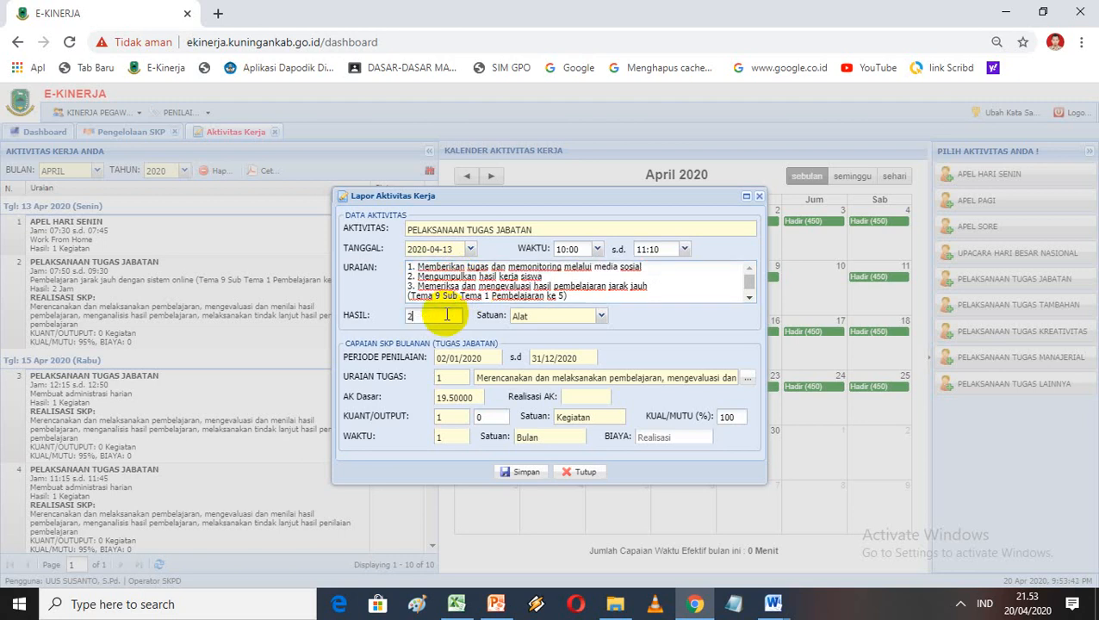
click(602, 315)
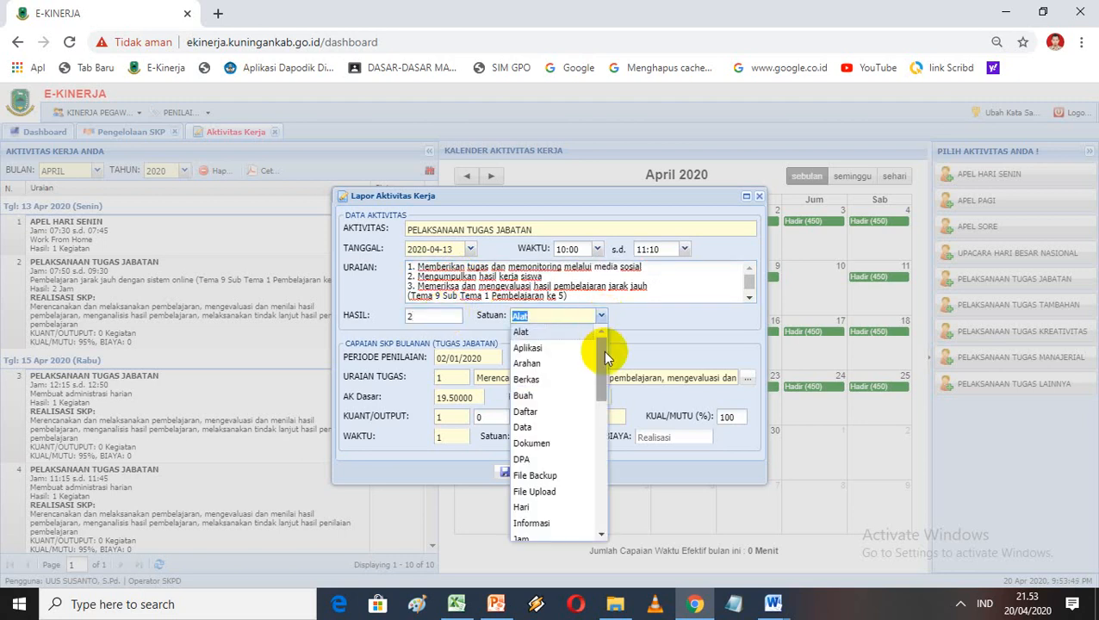
drag(603, 352, 598, 400)
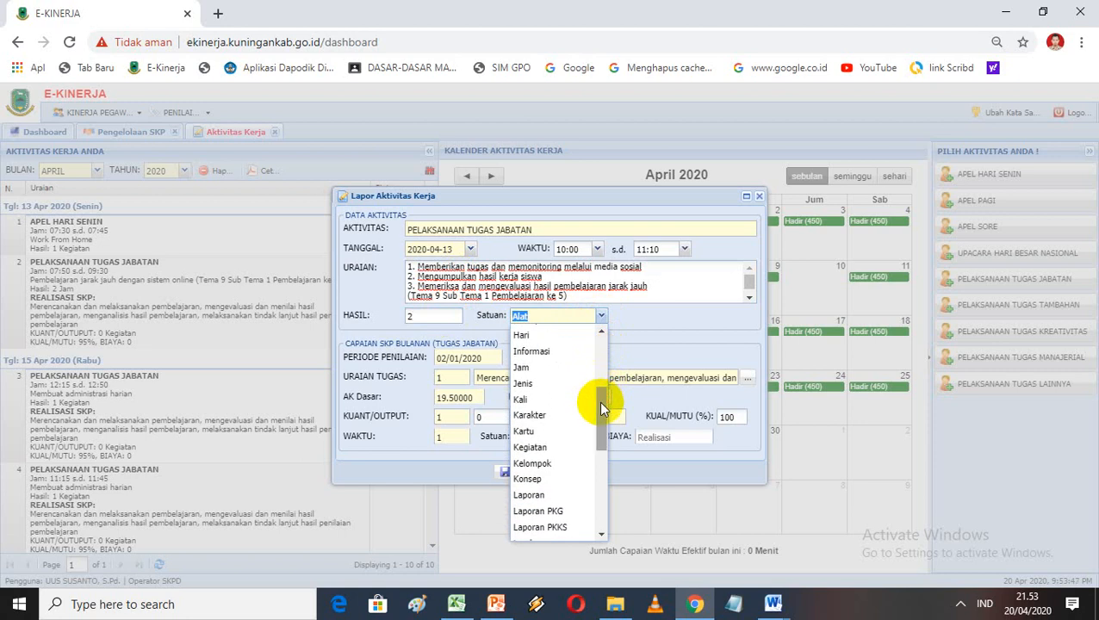
click(558, 380)
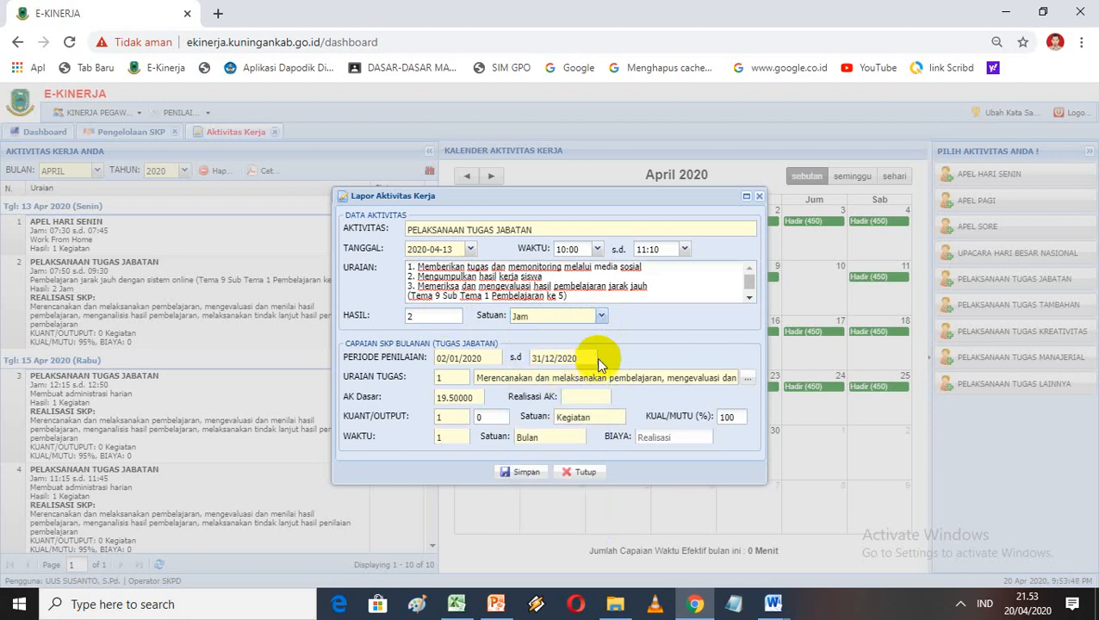
Set the report's KUAL/MUTU to 95 percent and save the report.
double_click(729, 417)
text(95)
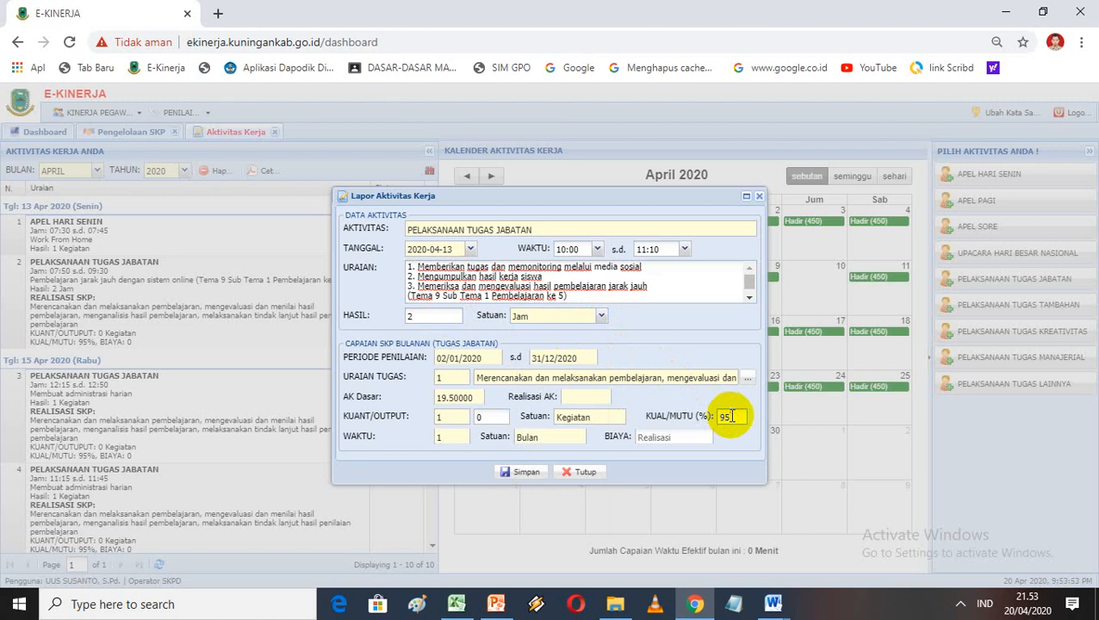
click(511, 476)
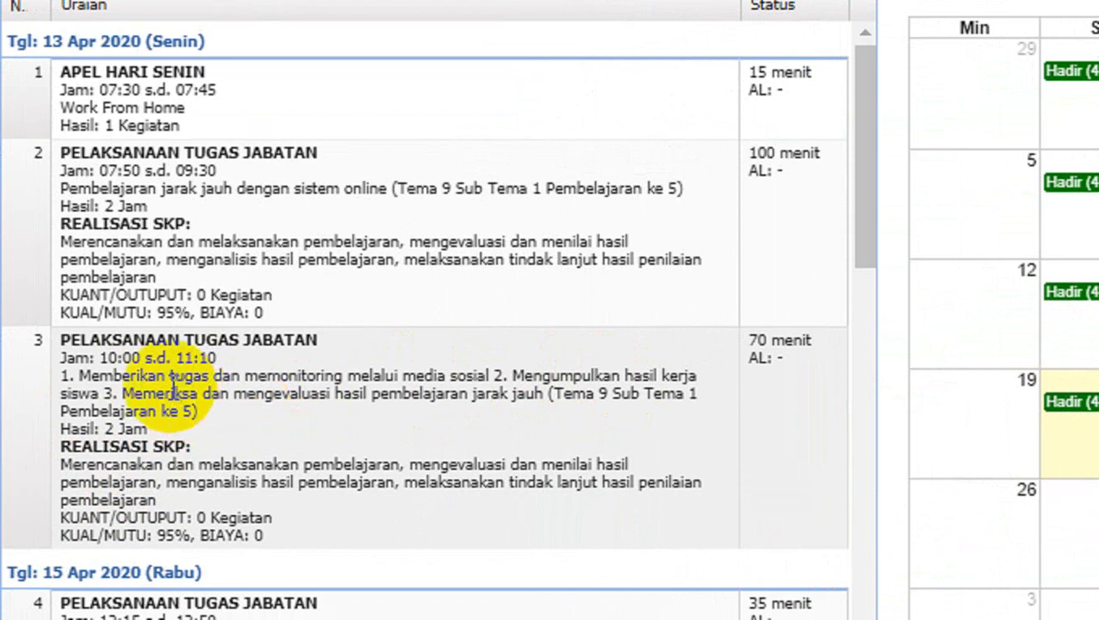
Review the description of the saved 10:00 to 11:10 activity in the 13 April 2020 list.
drag(131, 377, 191, 414)
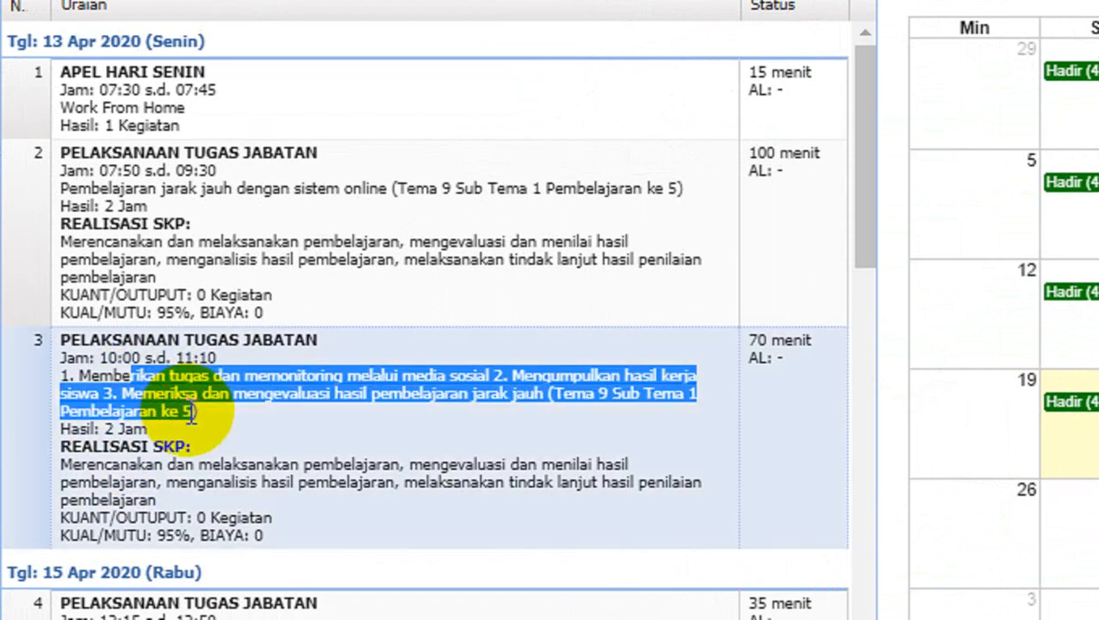
drag(191, 414, 154, 398)
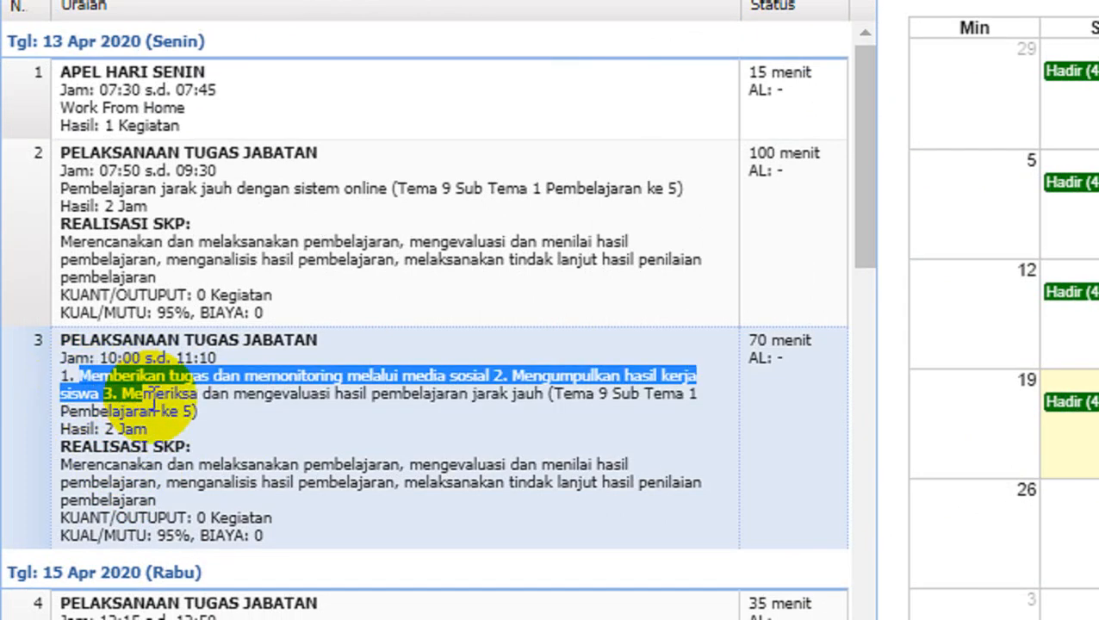
click(82, 379)
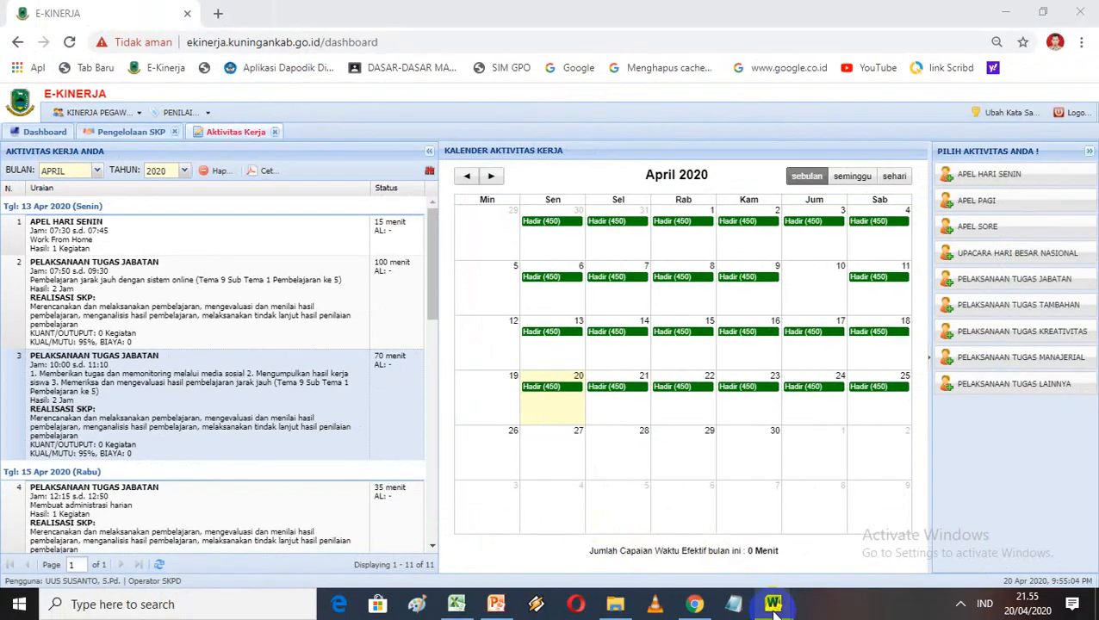
Check Monday's lesson slots after 11.10 in 09 JADWAL PELAJARAN KELAS 6 2018.docx in Word and return to E-KINERJA in Chrome.
mouse_move(774, 604)
click(874, 552)
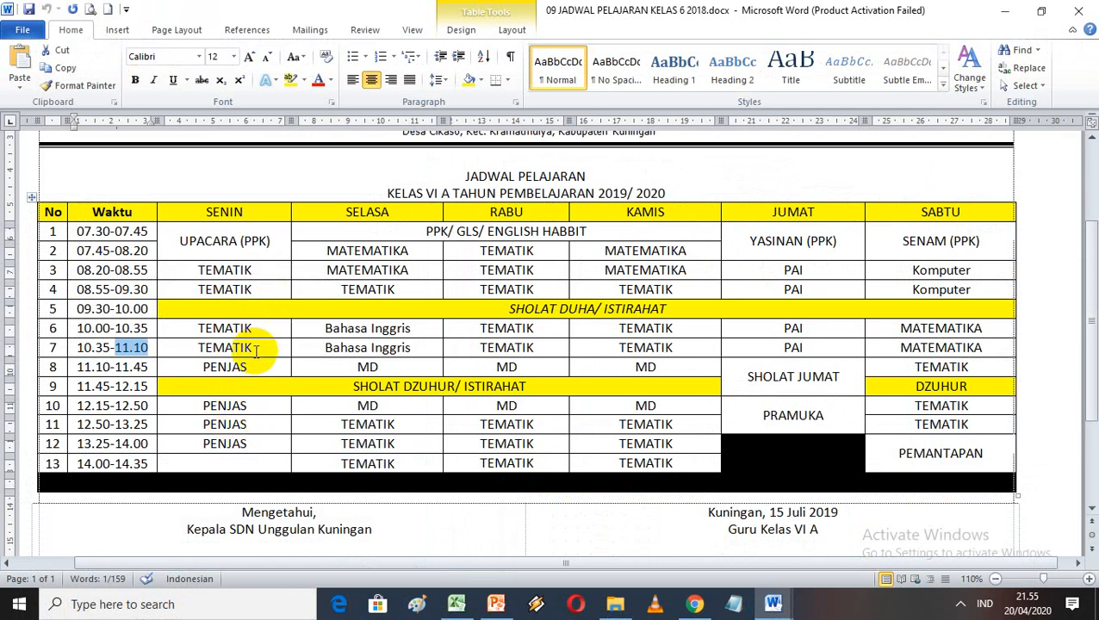
click(692, 603)
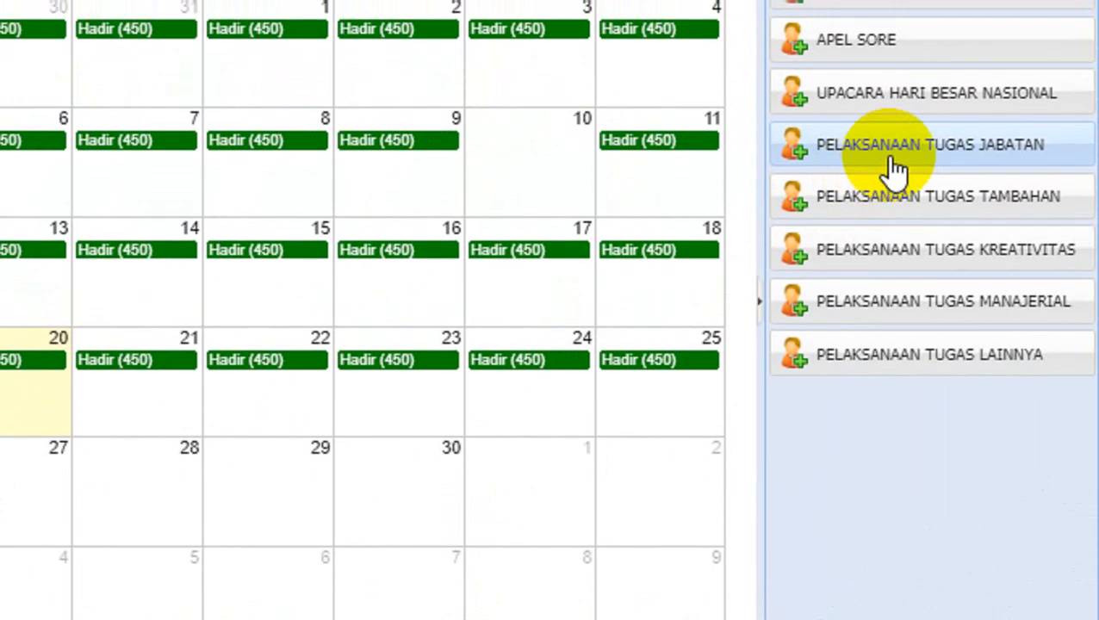
Start a new PELAKSANAAN TUGAS JABATAN report dated 2020-04-13.
click(958, 86)
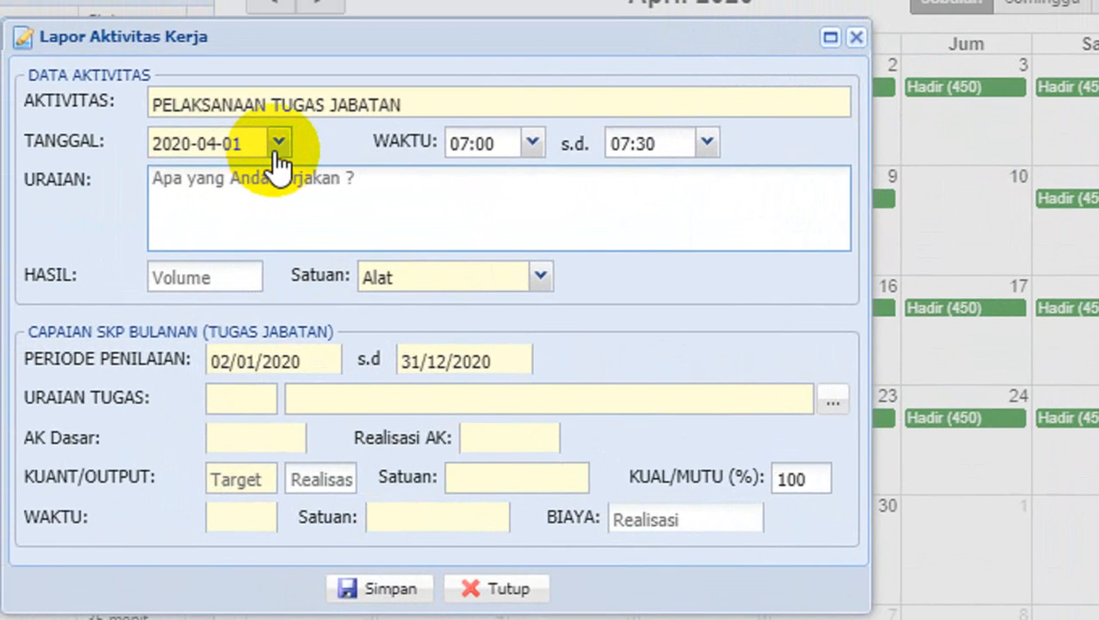
click(9, 89)
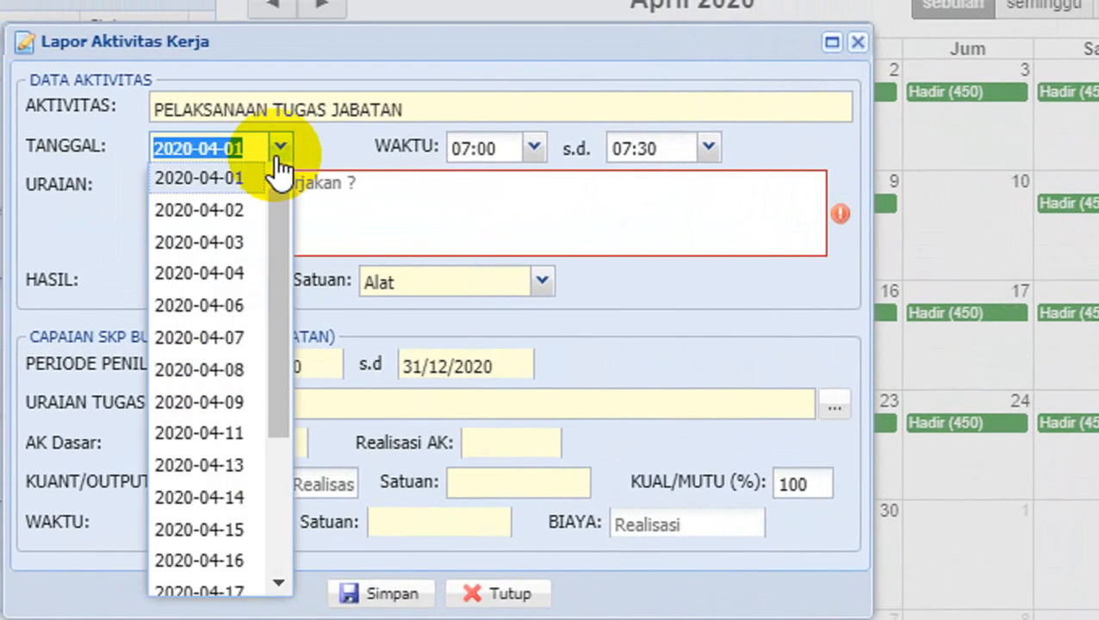
drag(281, 201, 278, 299)
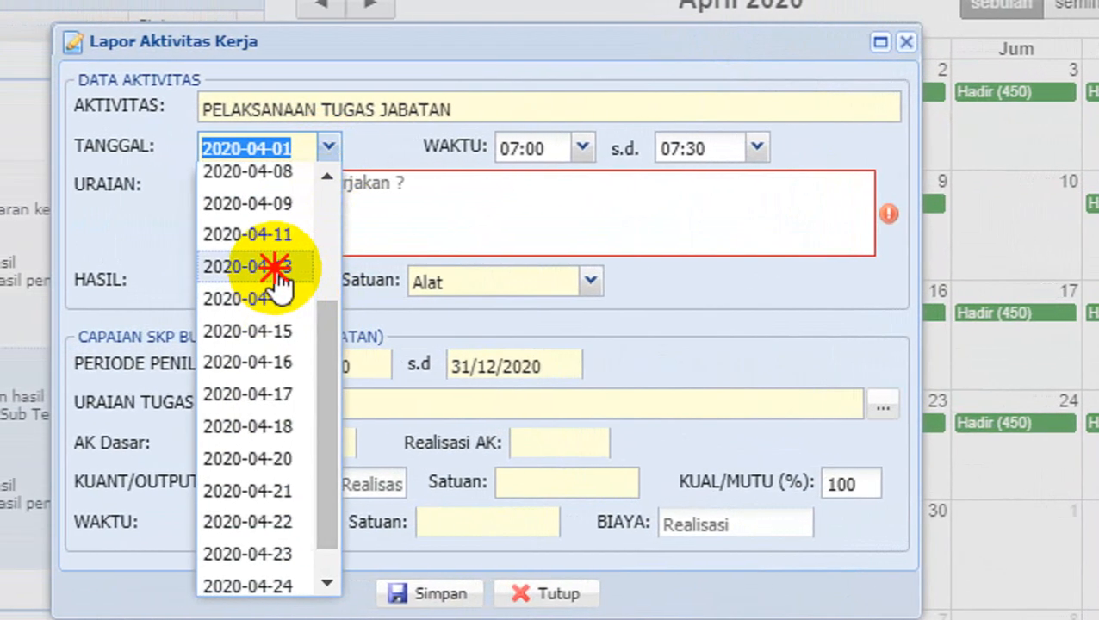
click(242, 267)
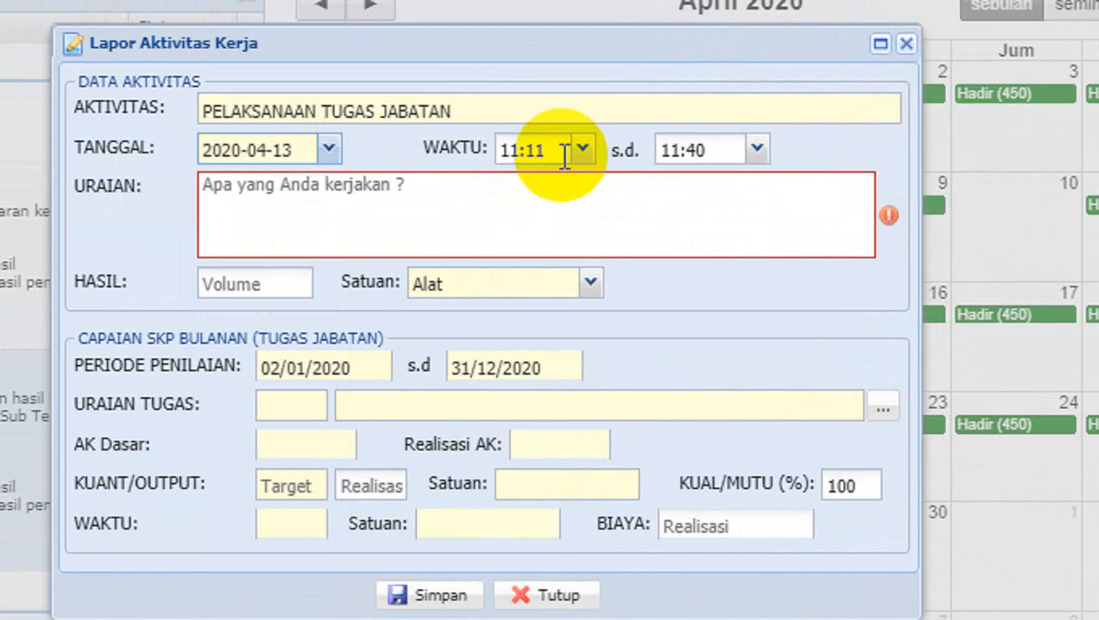
Set the report's WAKTU from 11:15 to 11:45.
click(564, 155)
key(BackSpace)
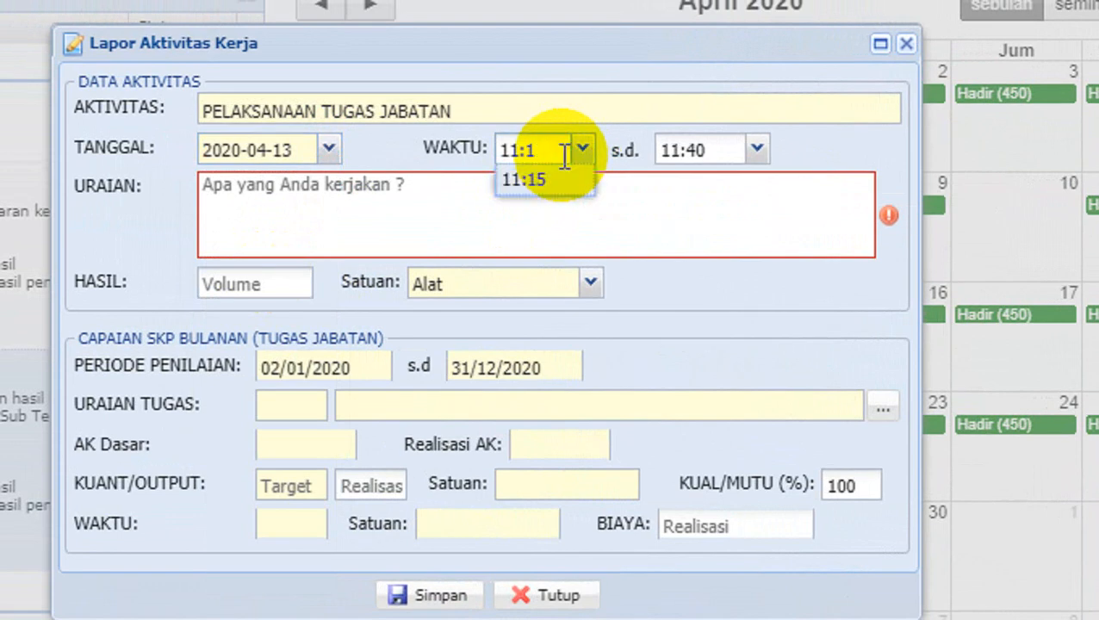
text(5)
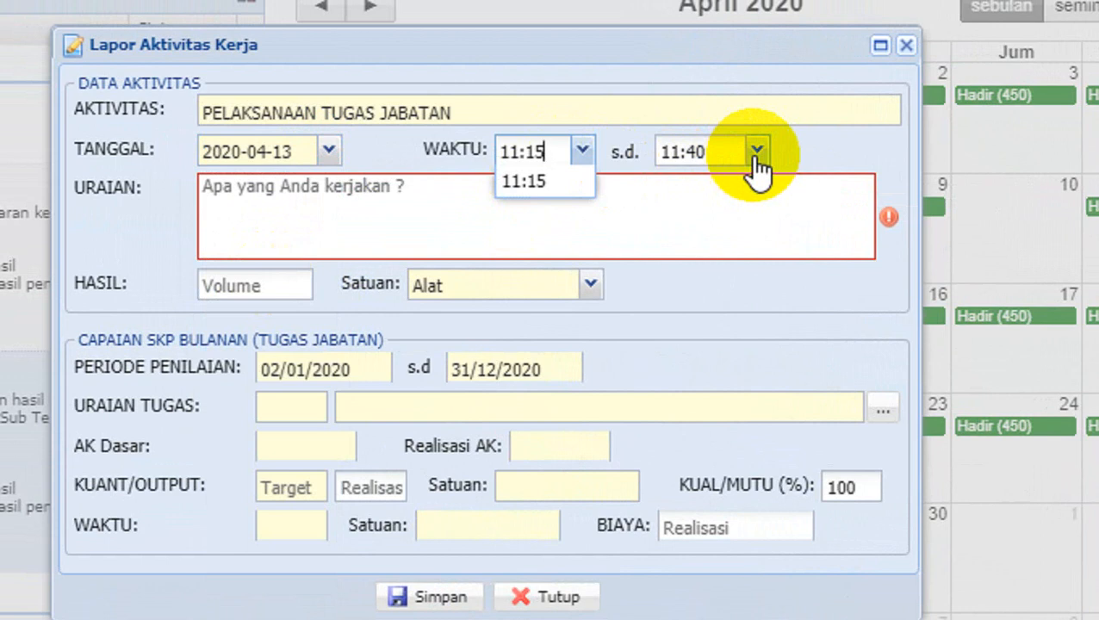
click(757, 152)
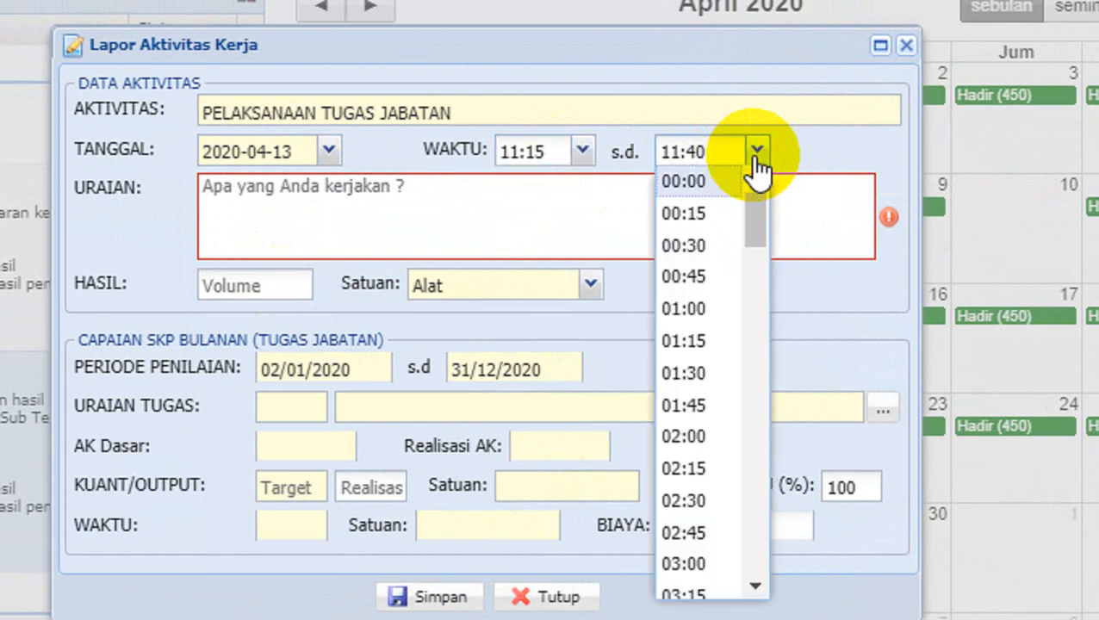
key(BackSpace)
text(5)
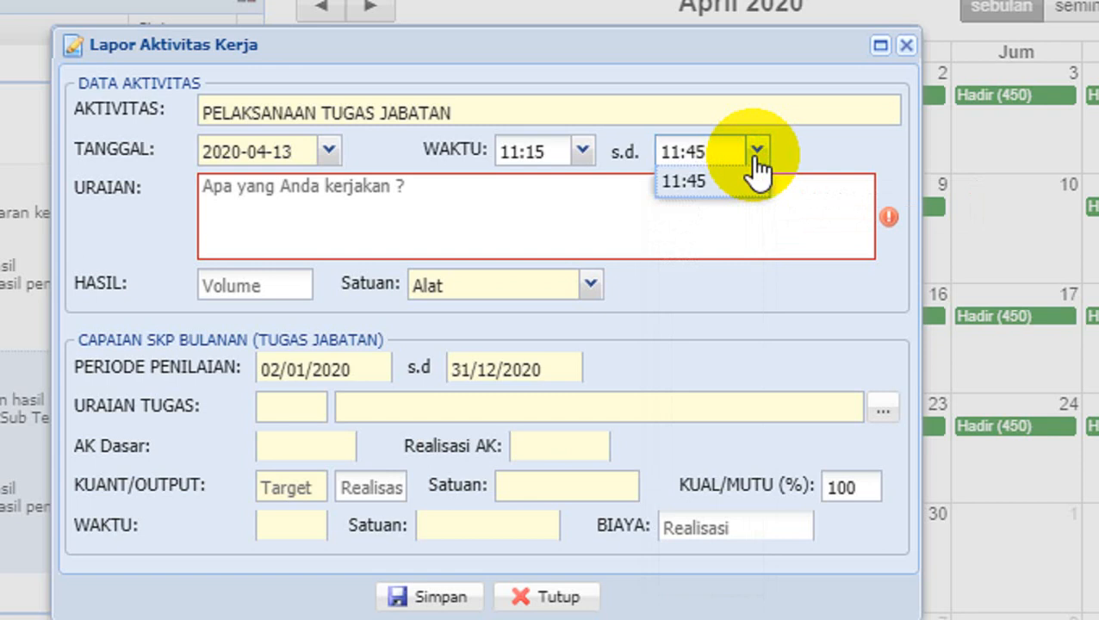
Copy teacher task 5, "Membuat administrasi harian", from URAIAN TUGAS SAAT WFH.docx in Word into the report's URAIAN in Chrome.
click(550, 205)
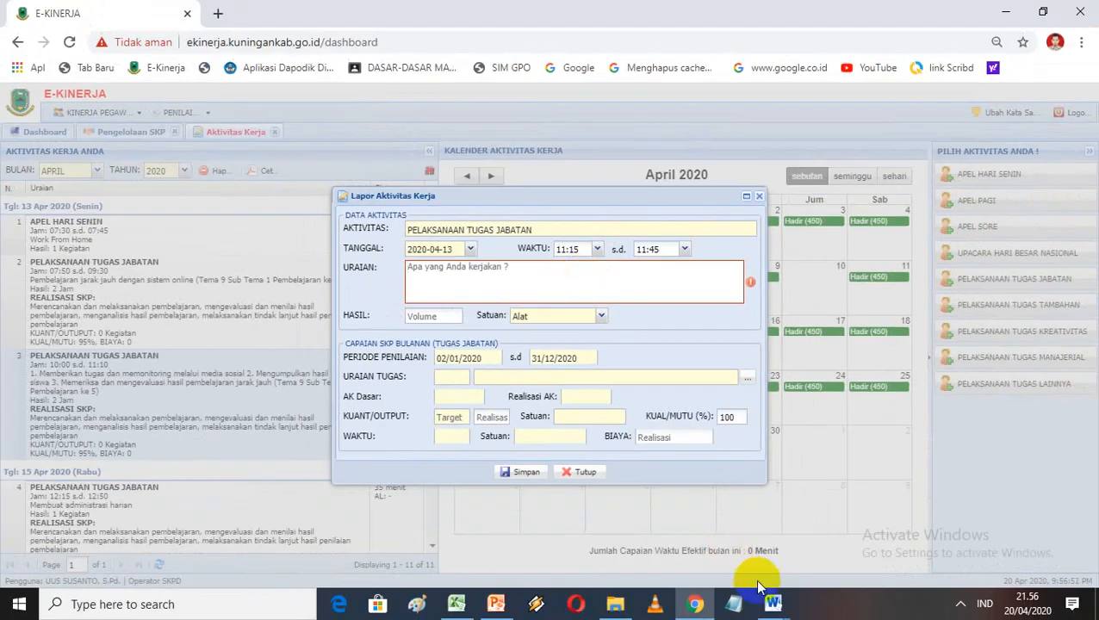
click(773, 603)
click(643, 545)
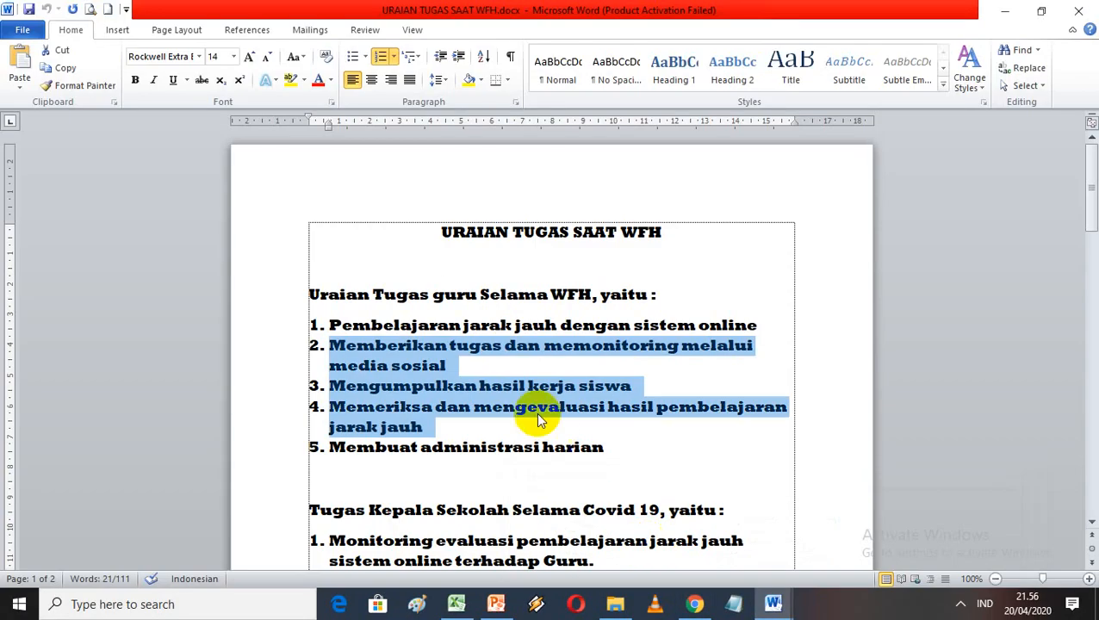
drag(341, 448, 572, 449)
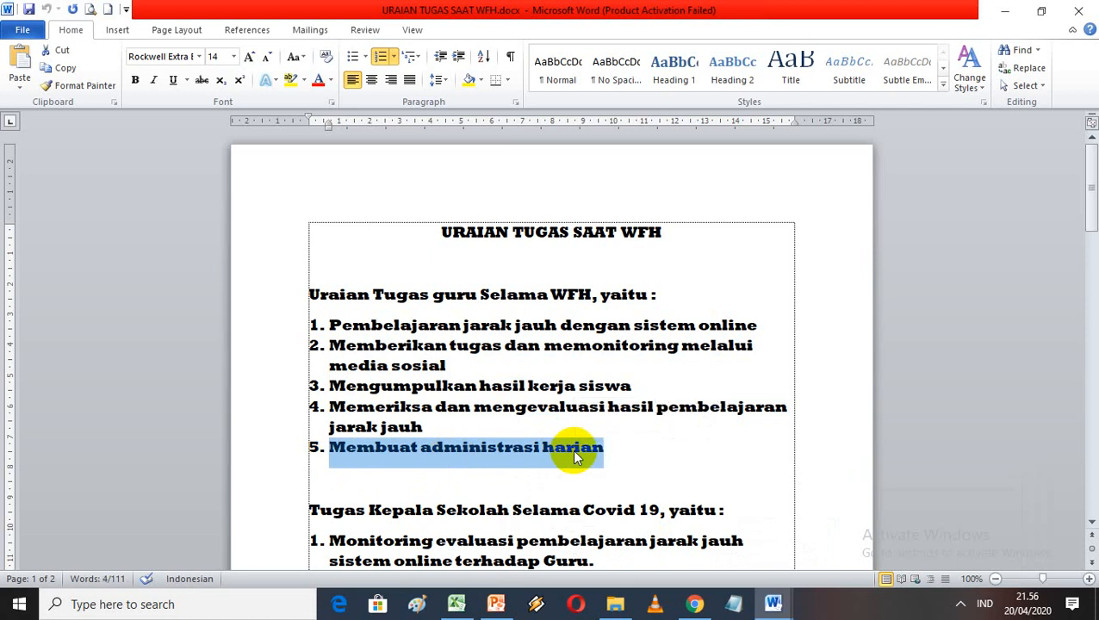
click(694, 603)
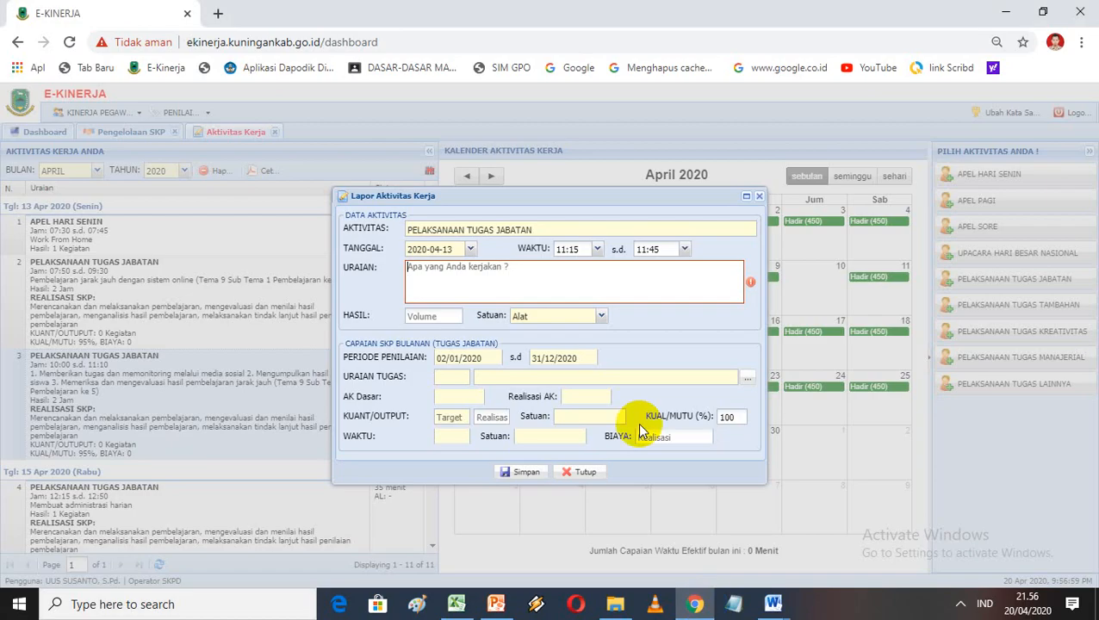
click(546, 269)
text(5.	Membuat administrasi harian)
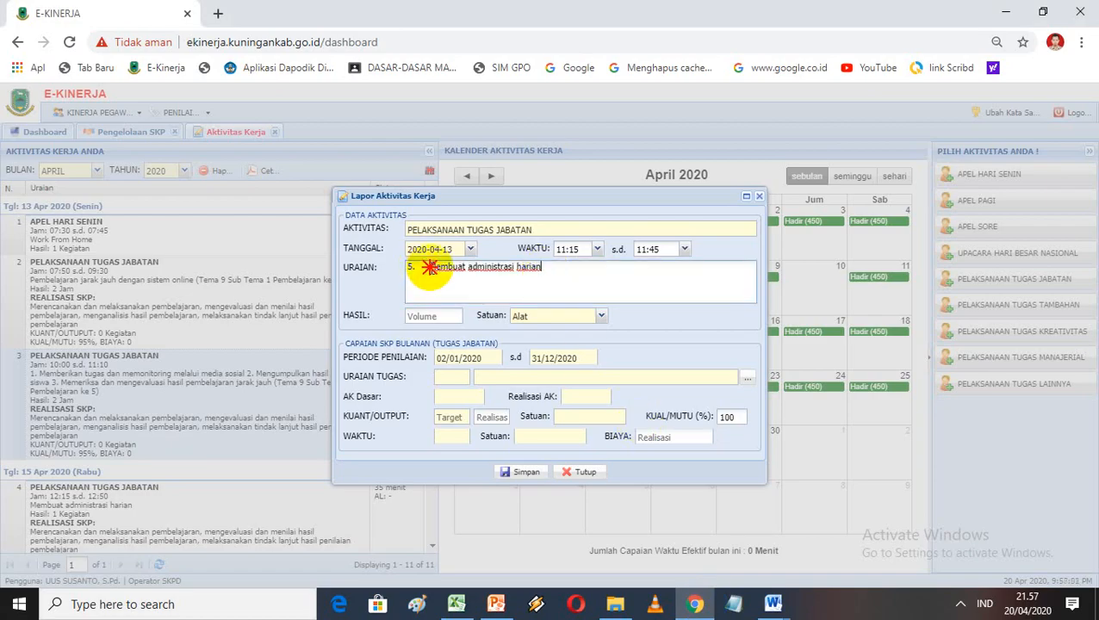
Remove the copied list number and gap before "Membuat administrasi harian" in URAIAN.
click(428, 268)
key(BackSpace)
key(BackSpace)
key(BackSpace)
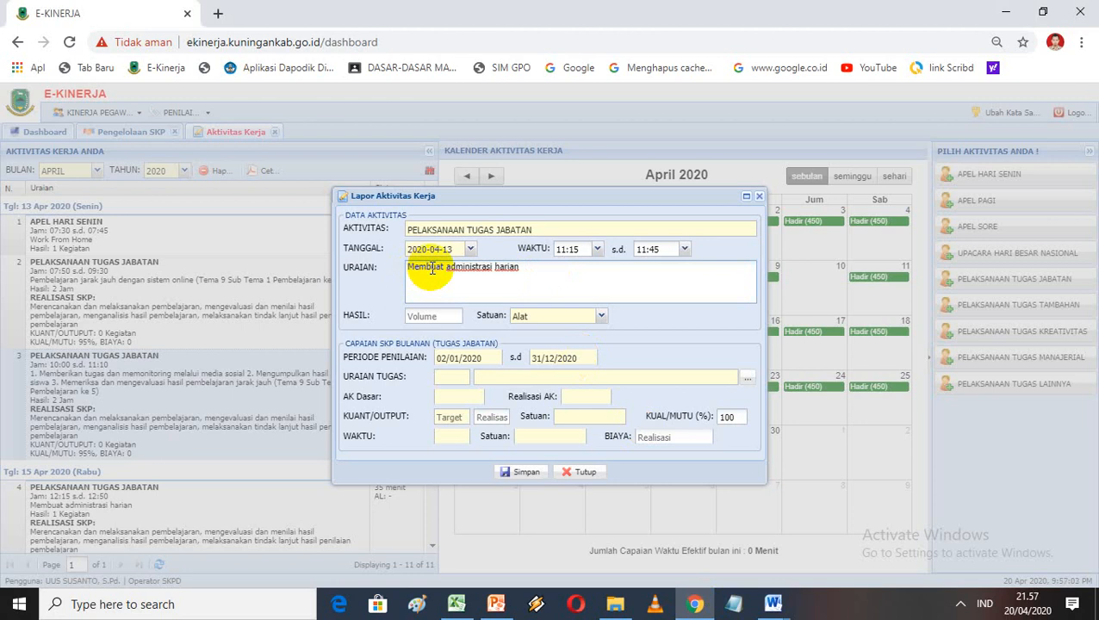
Choose task 1, "Merencanakan dan melaksanakan pembelajaran", as the URAIAN TUGAS and set KUAL/MUTU to 95 percent.
click(747, 381)
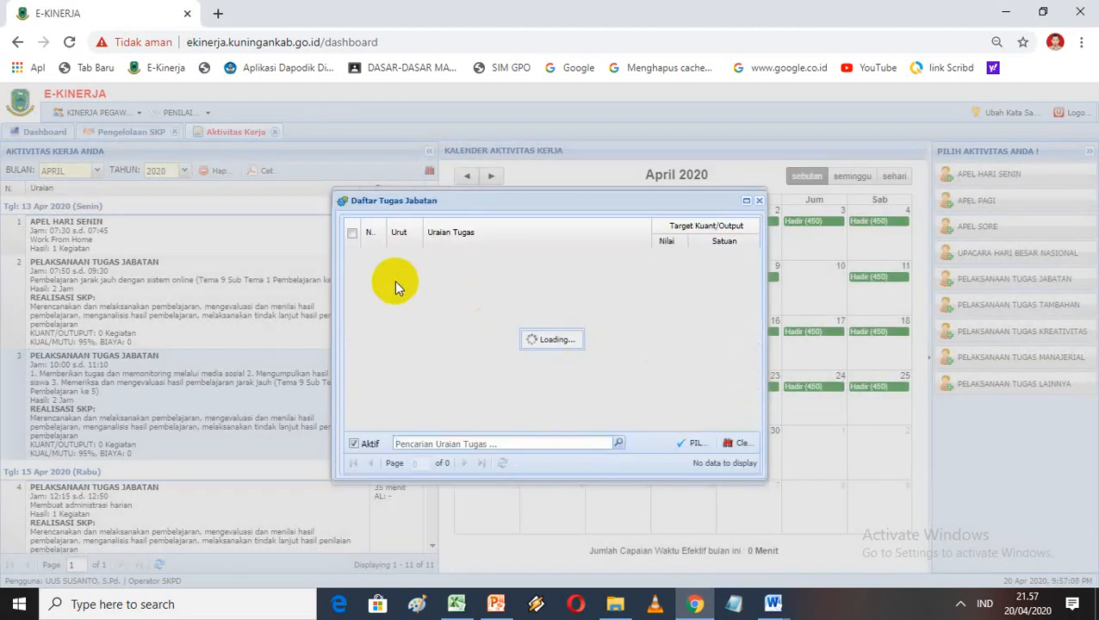
click(352, 256)
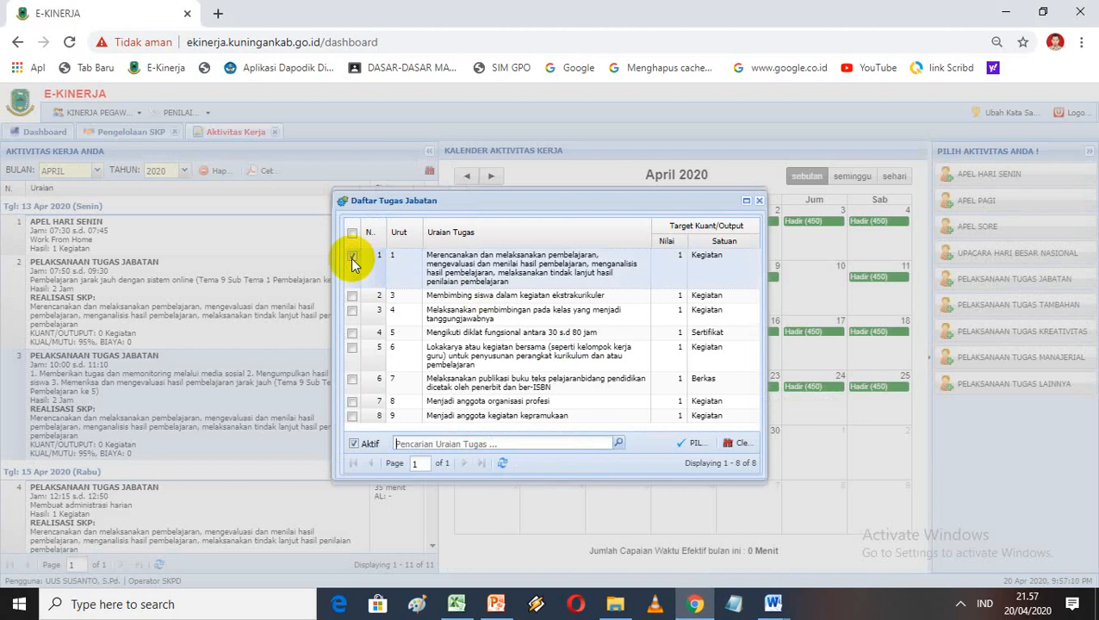
click(685, 444)
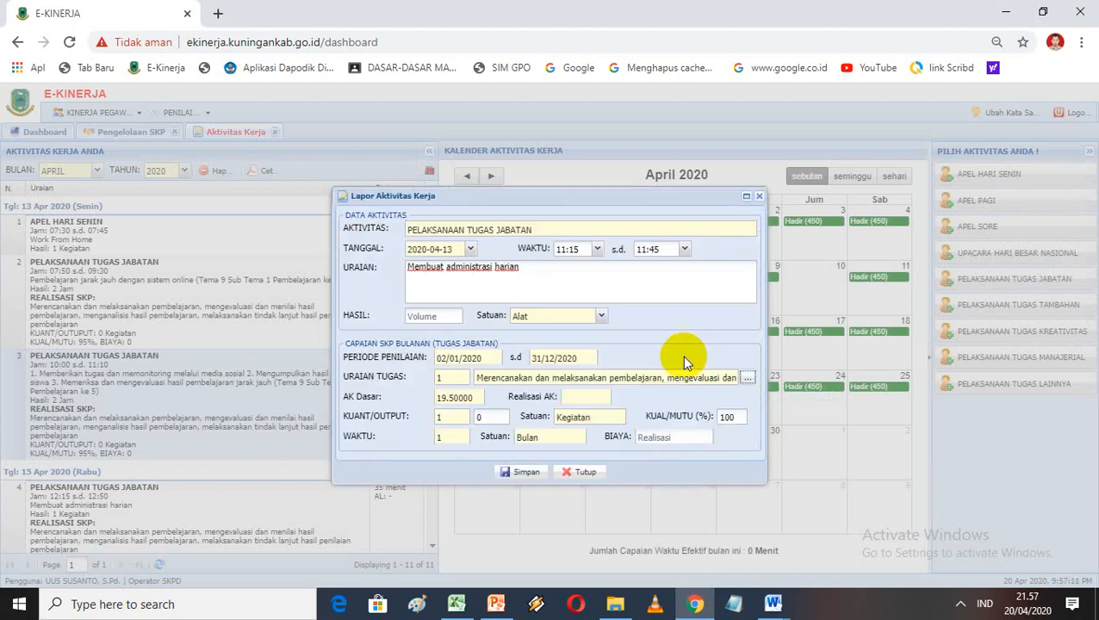
double_click(732, 418)
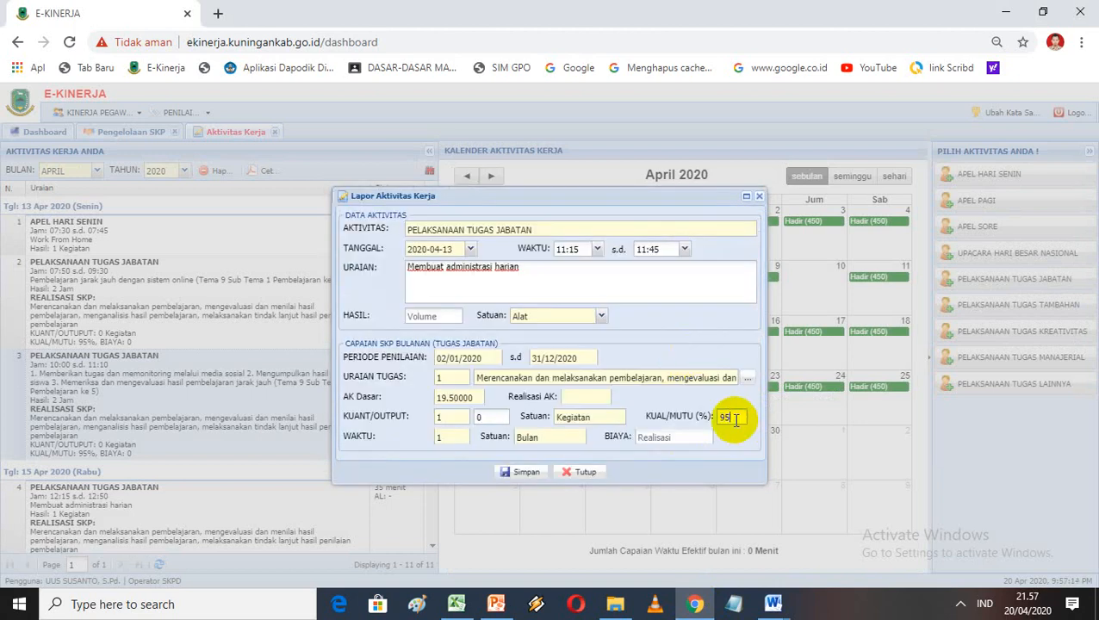
text(95)
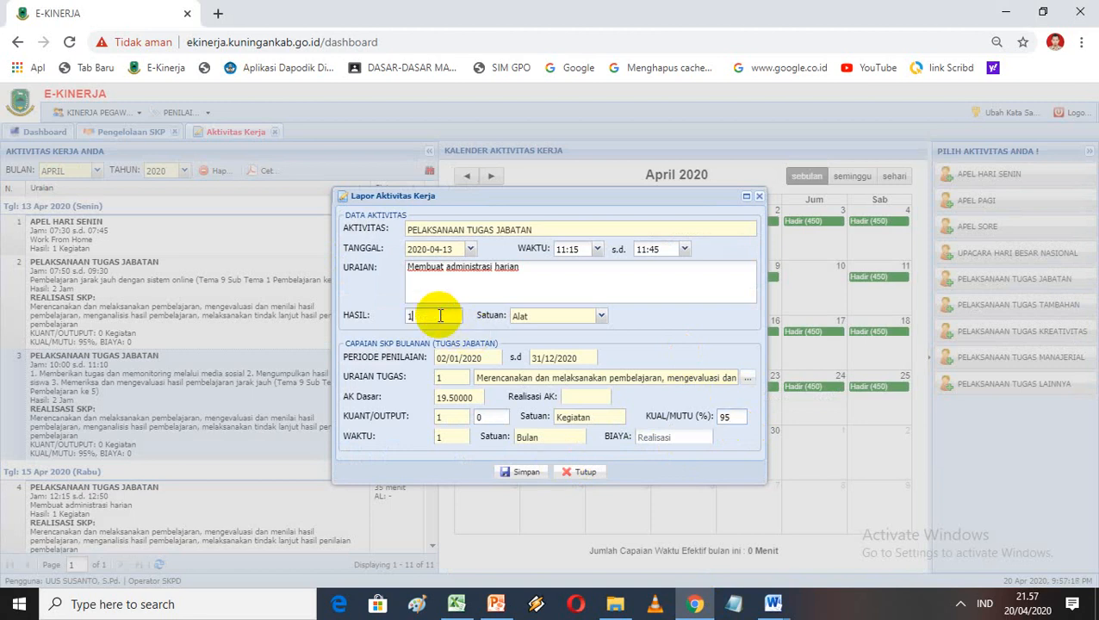
Set HASIL to 1 with Kegiatan as the Satuan and save the report.
click(601, 318)
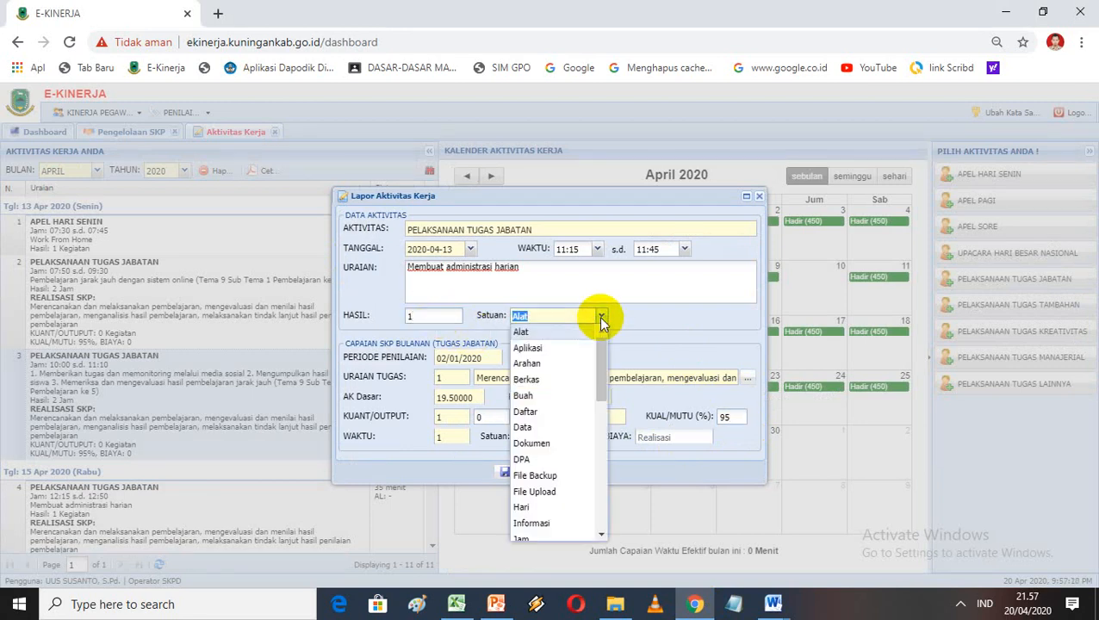
click(600, 349)
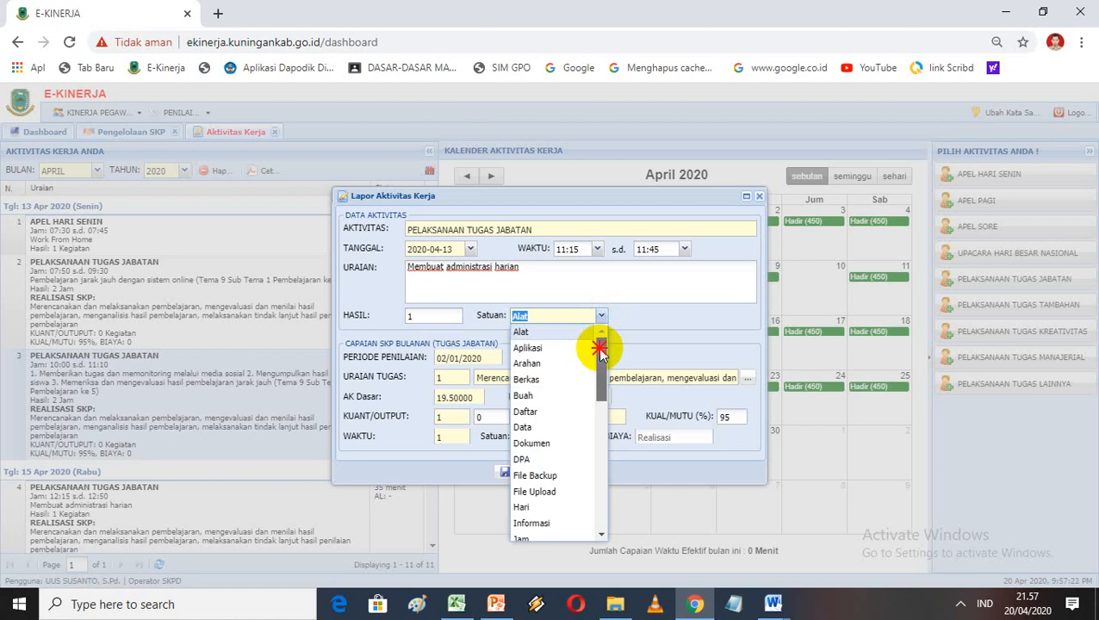
drag(600, 349, 599, 417)
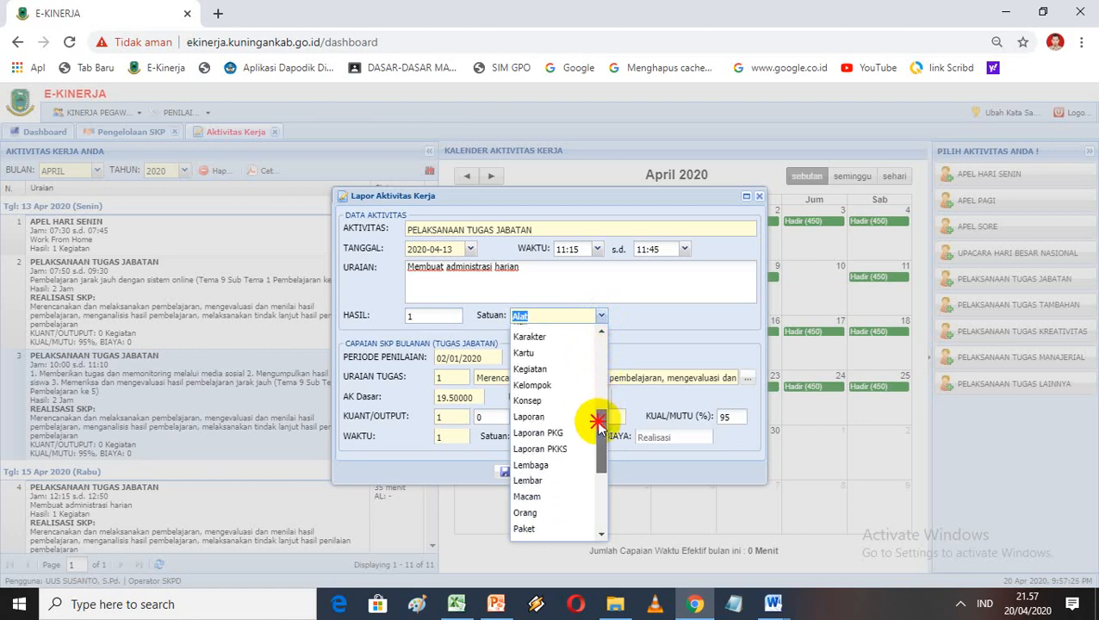
click(551, 372)
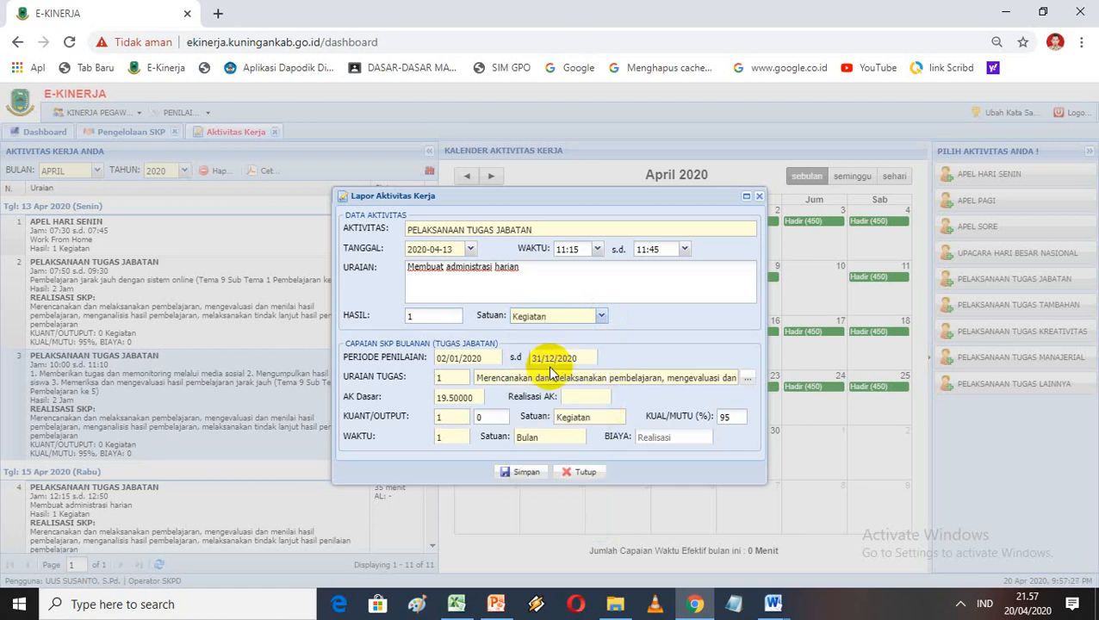
click(525, 473)
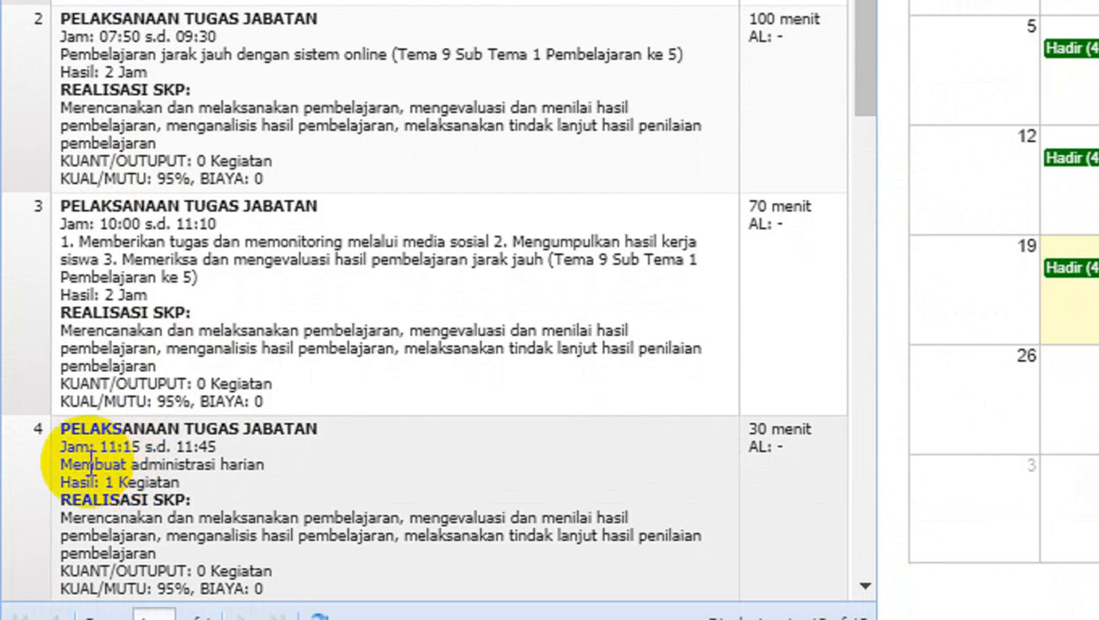
Review the saved 11:15 to 11:45 activity and check Monday's slots from 11.45 to 14.35 in the class timetable in Word.
click(107, 461)
drag(107, 462, 205, 470)
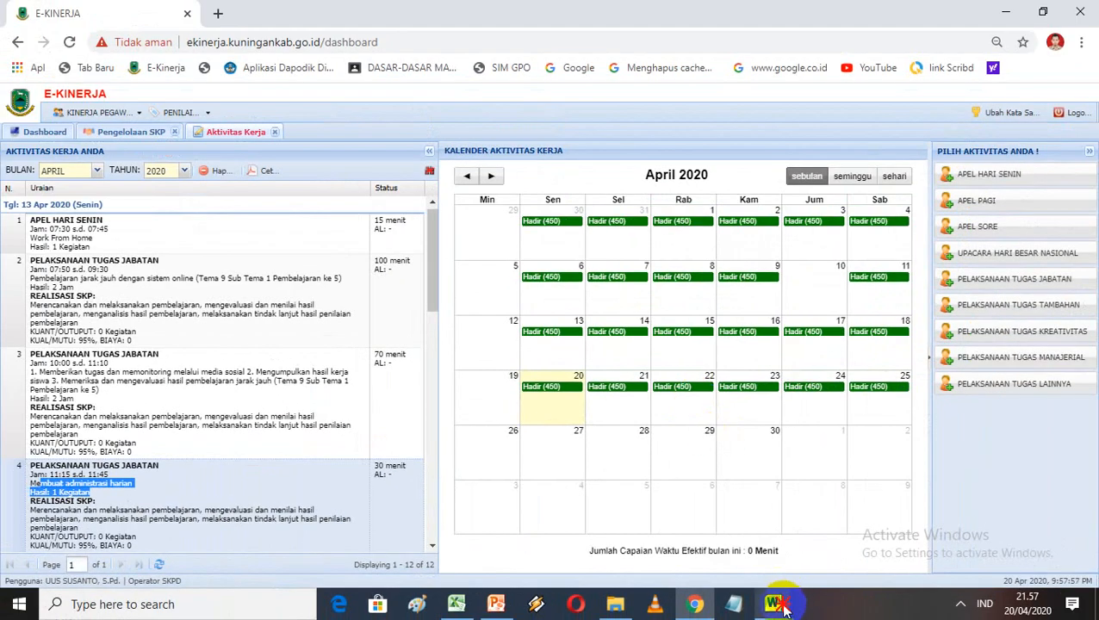
mouse_move(773, 604)
click(872, 554)
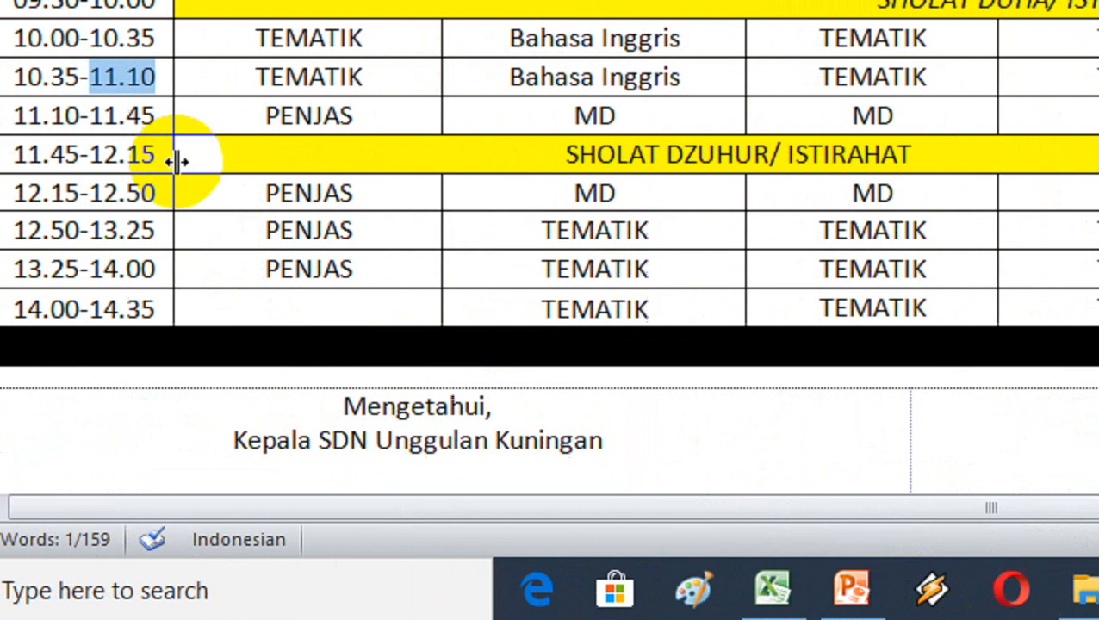
drag(42, 155, 158, 155)
drag(297, 155, 315, 301)
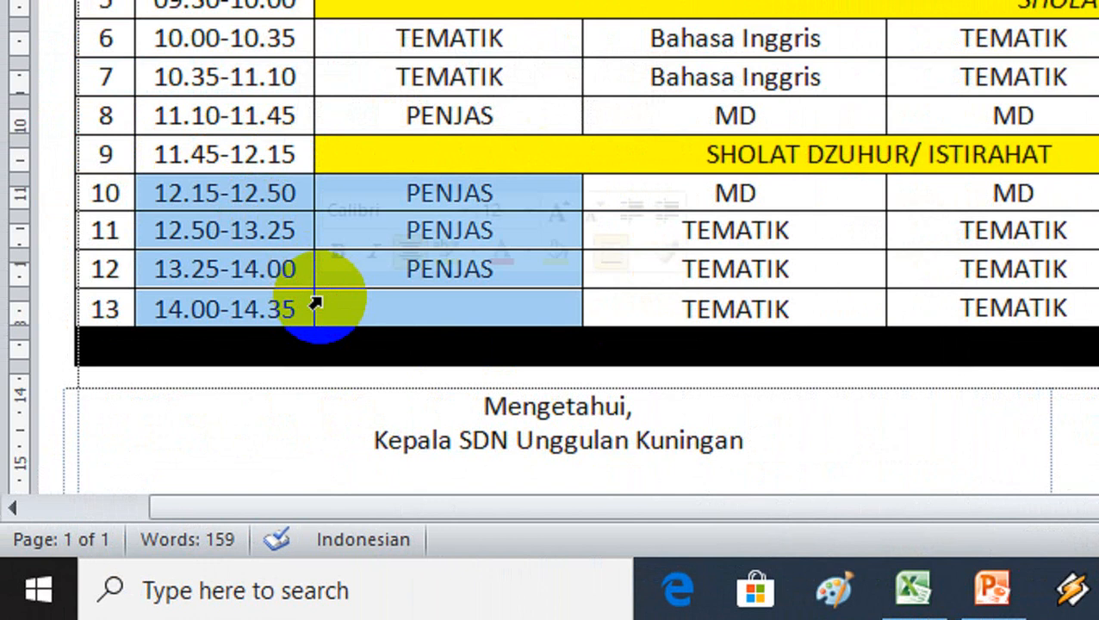
click(314, 304)
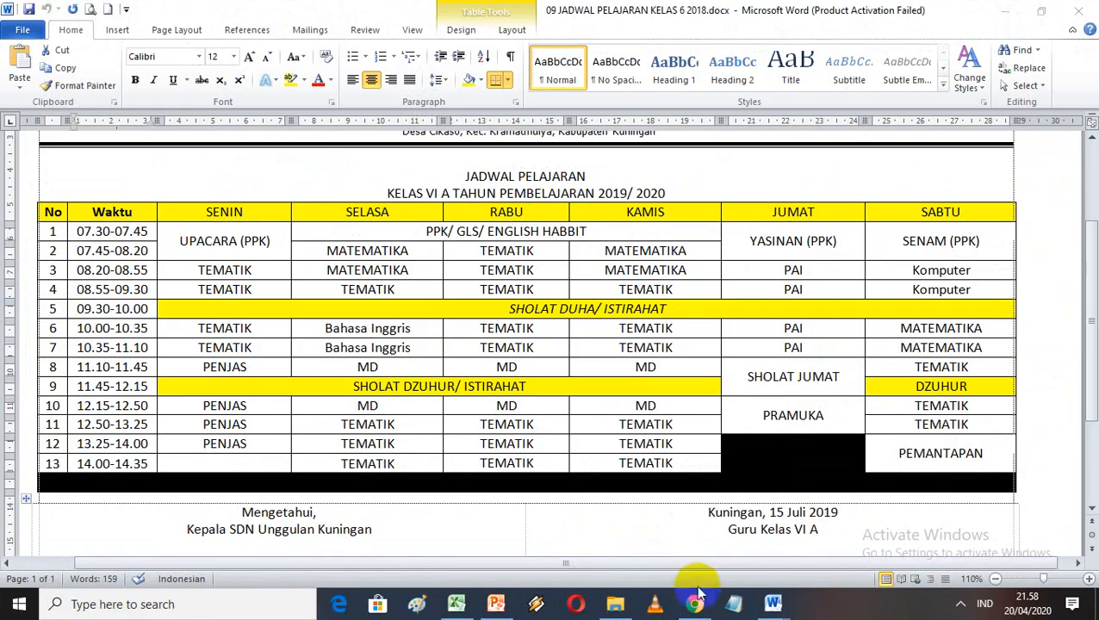
Switch to E-KINERJA in Chrome and start a PELAKSANAAN TUGAS JABATAN report dated 2020-04-13.
click(698, 596)
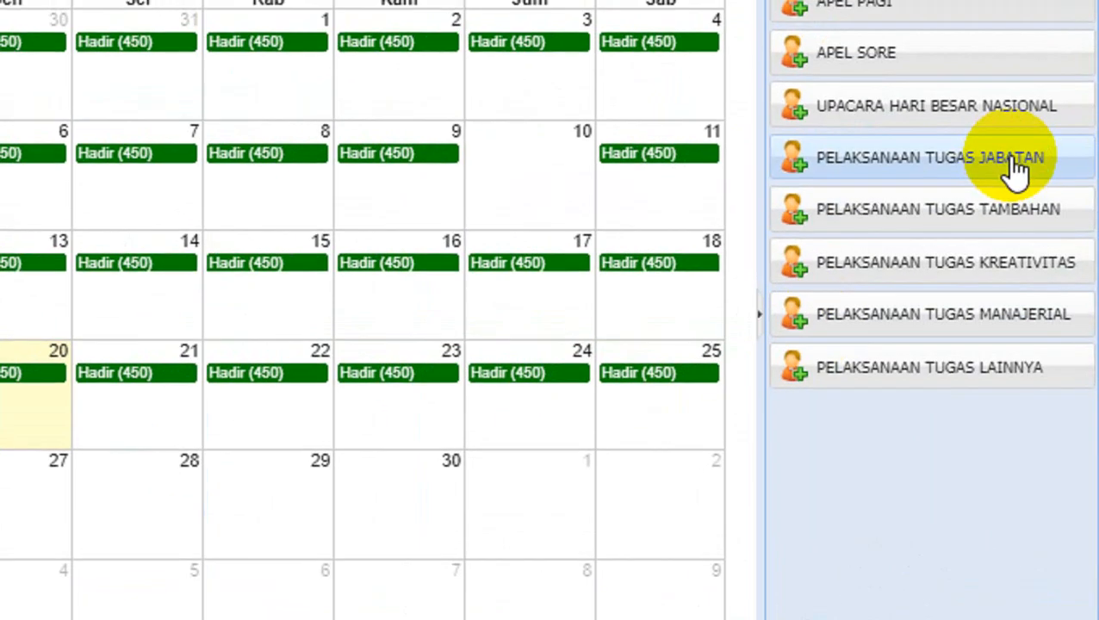
click(1015, 166)
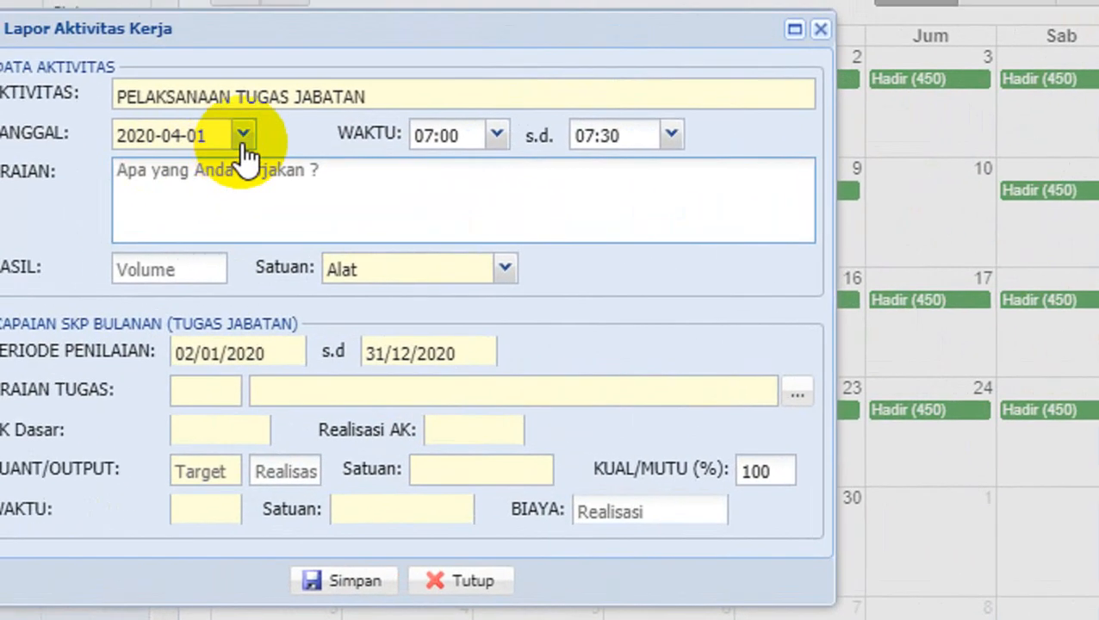
click(274, 153)
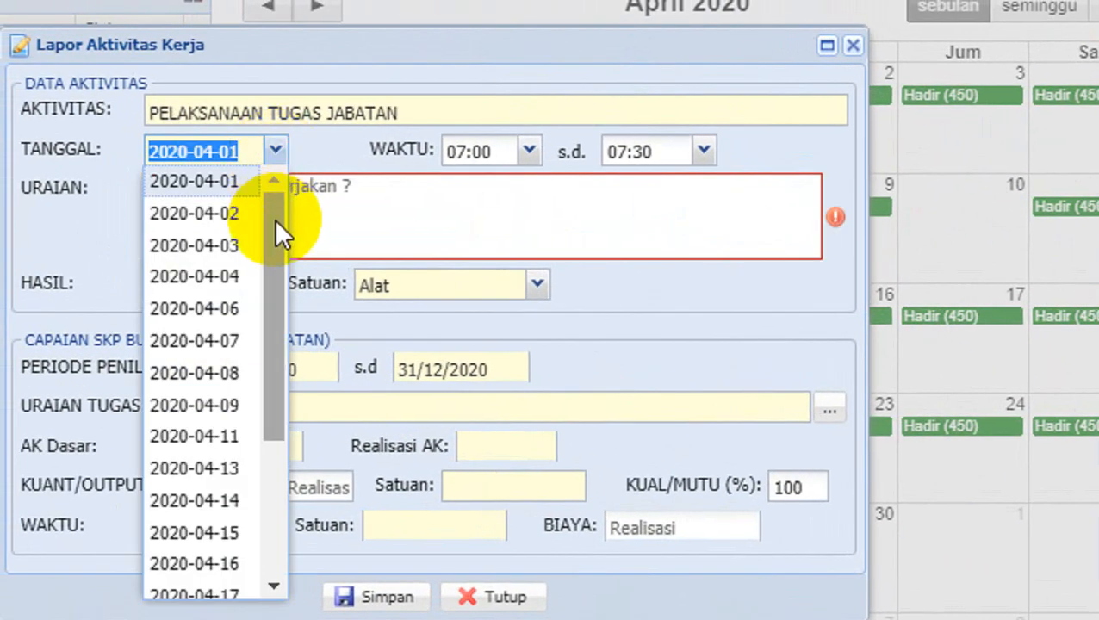
drag(280, 237, 282, 312)
click(237, 338)
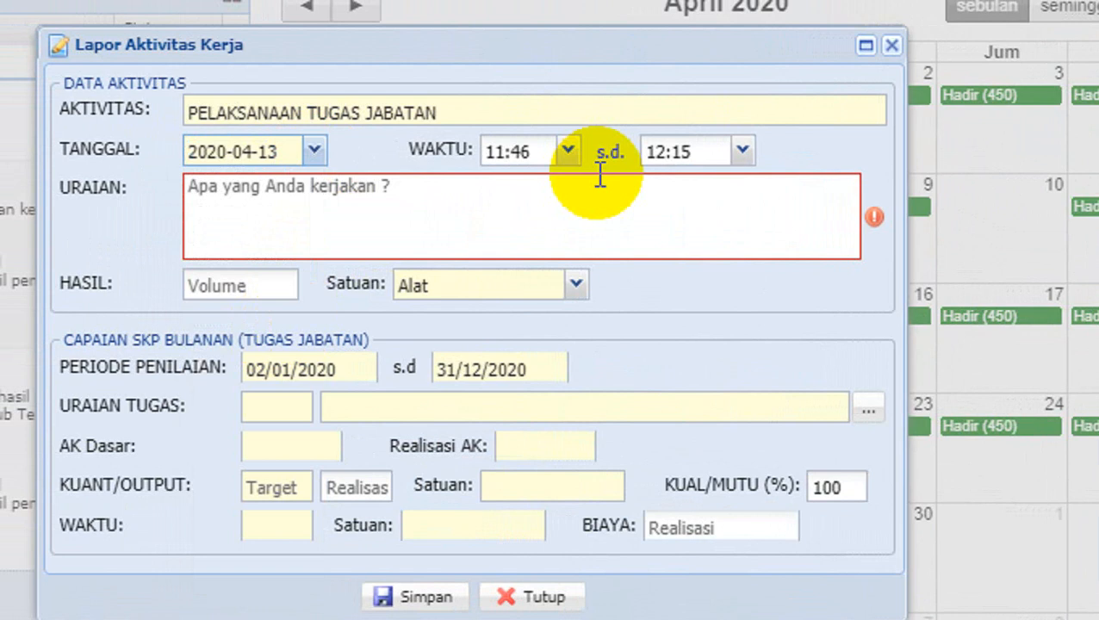
Set the report's WAKTU from 12:15 to 14:35.
click(568, 151)
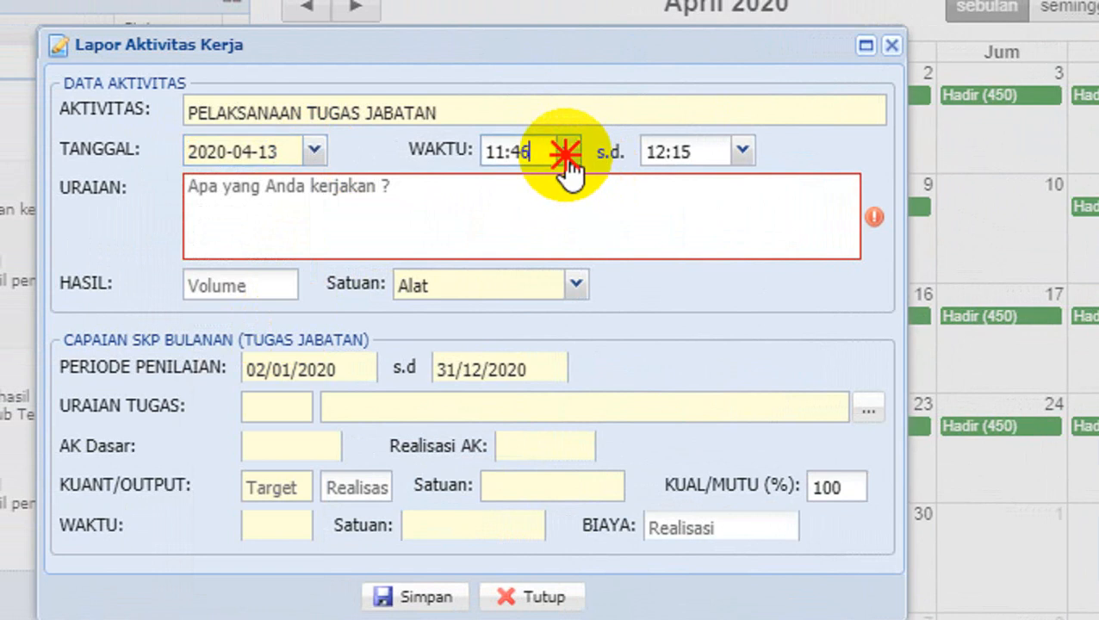
drag(566, 229, 570, 412)
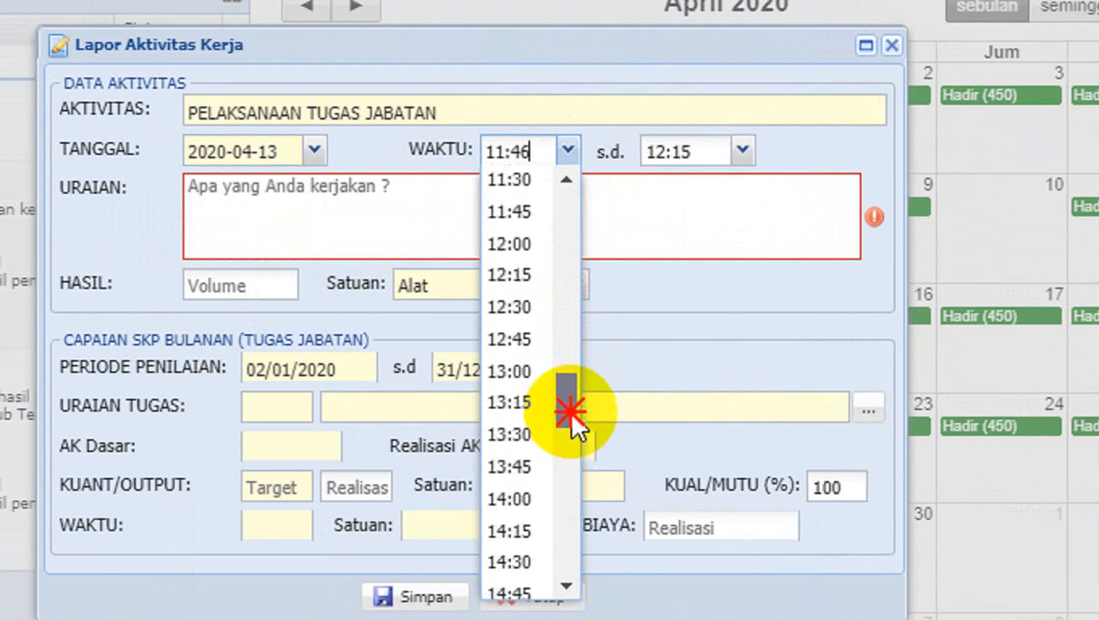
click(531, 274)
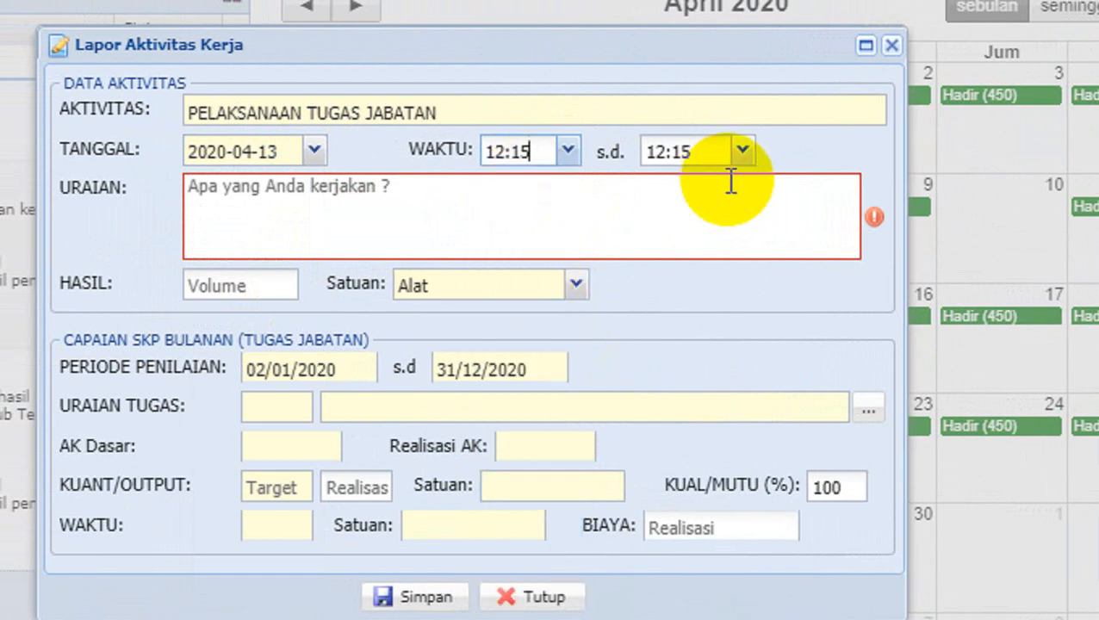
click(743, 155)
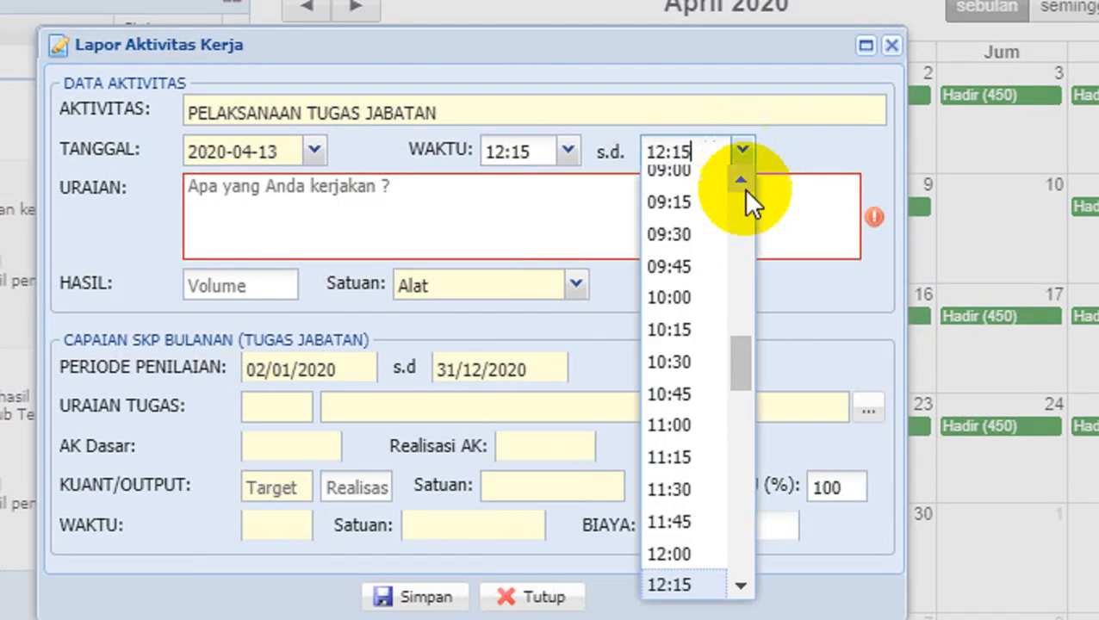
drag(741, 344, 742, 405)
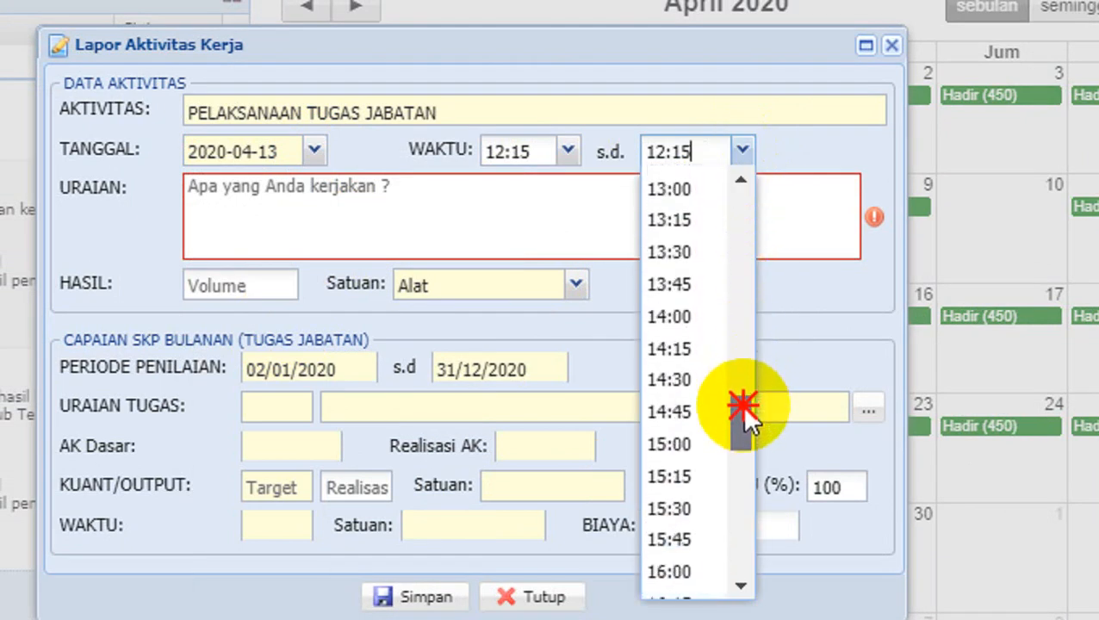
click(693, 380)
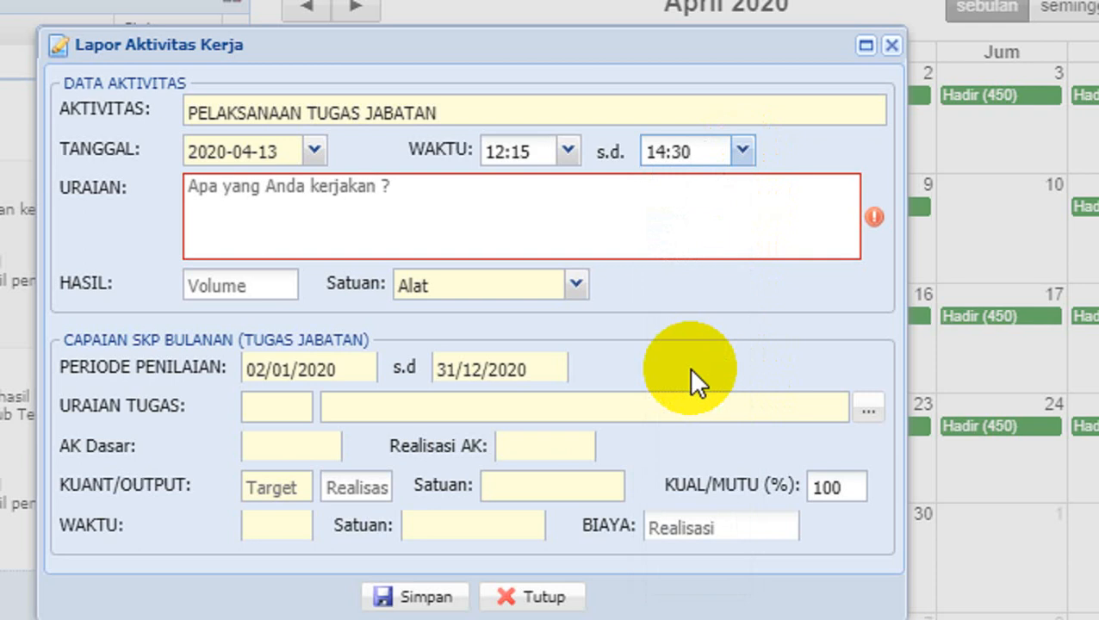
key(BackSpace)
text(5)
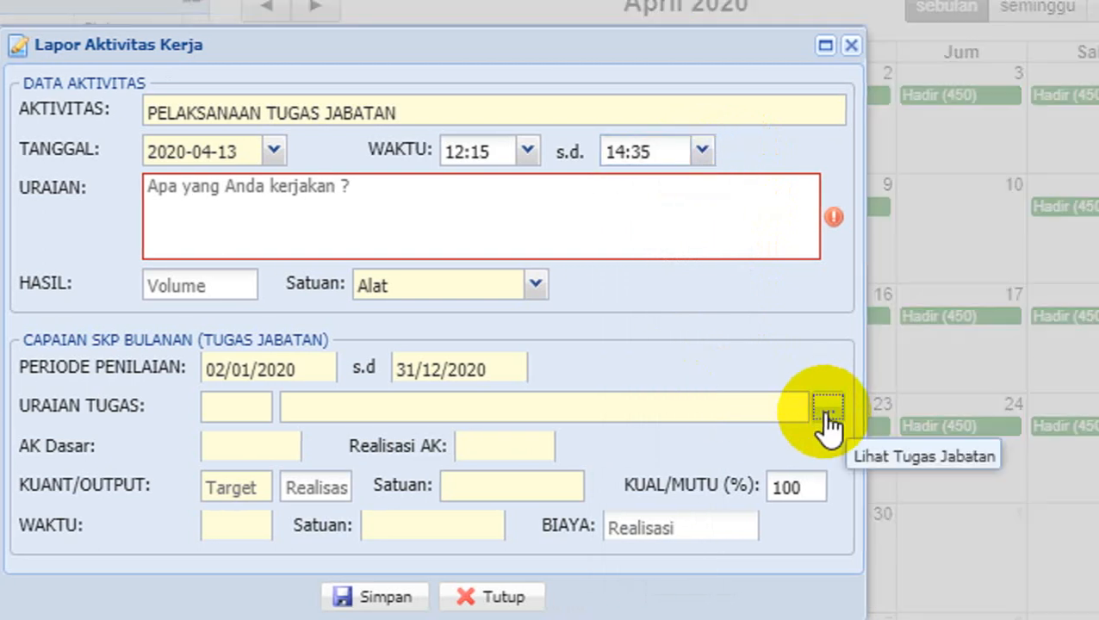
Choose task 1, "Merencanakan dan melaksanakan pembelajaran", as the URAIAN TUGAS of the 12:15 to 14:35 report.
click(869, 411)
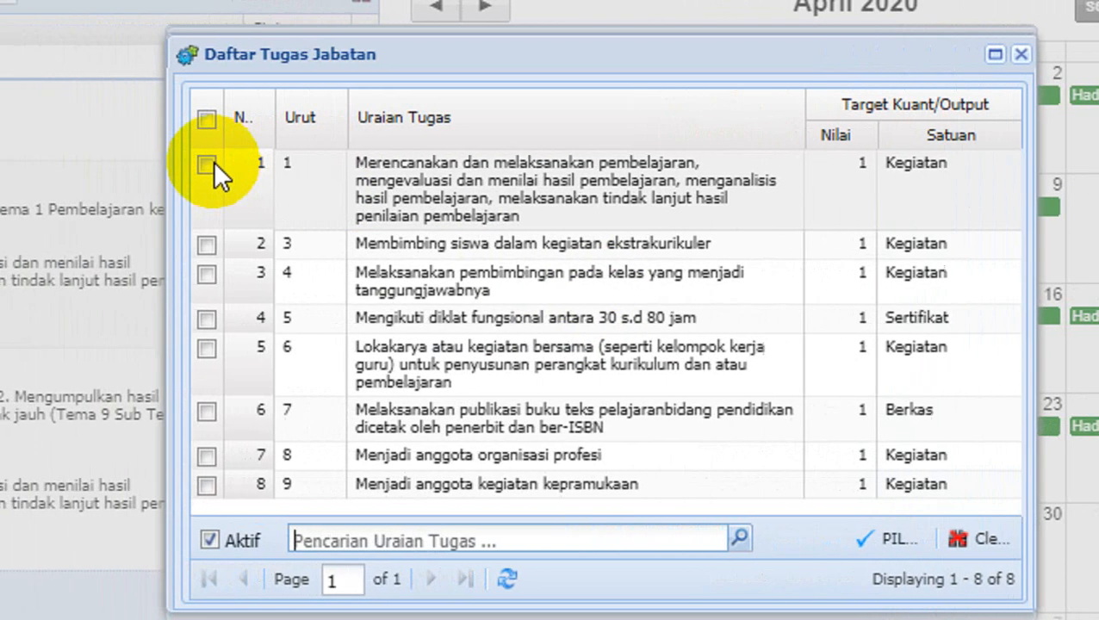
click(36, 163)
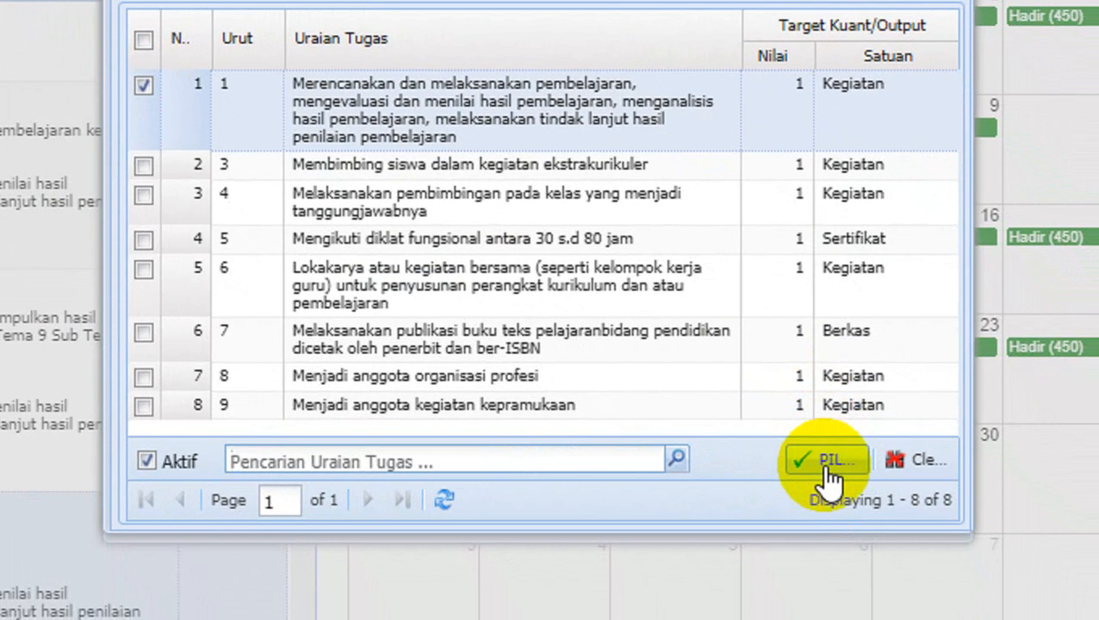
click(912, 539)
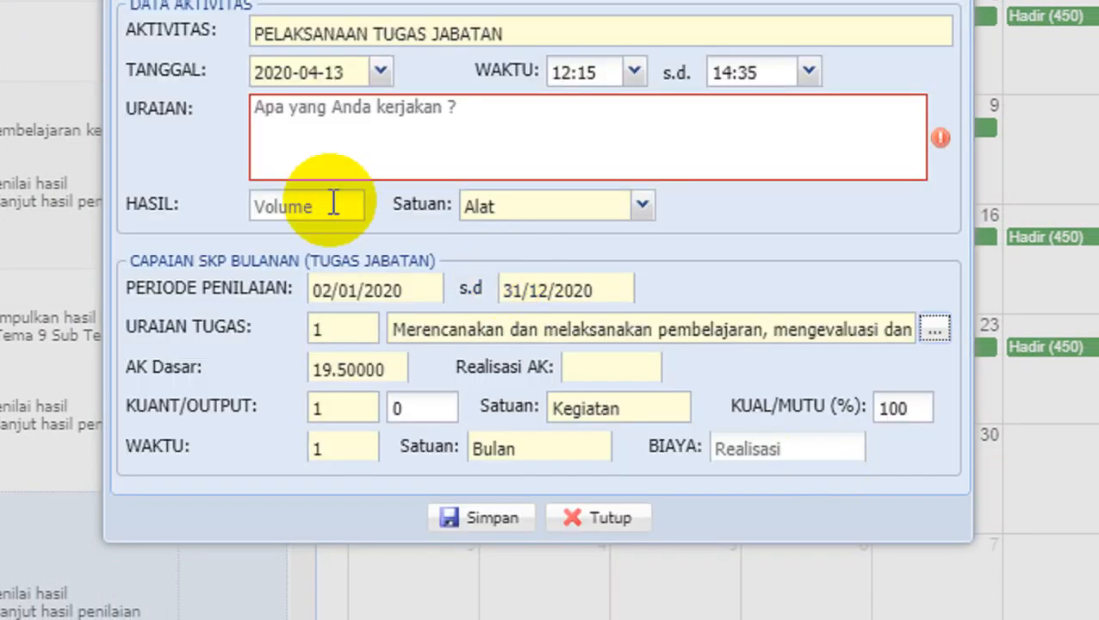
click(308, 138)
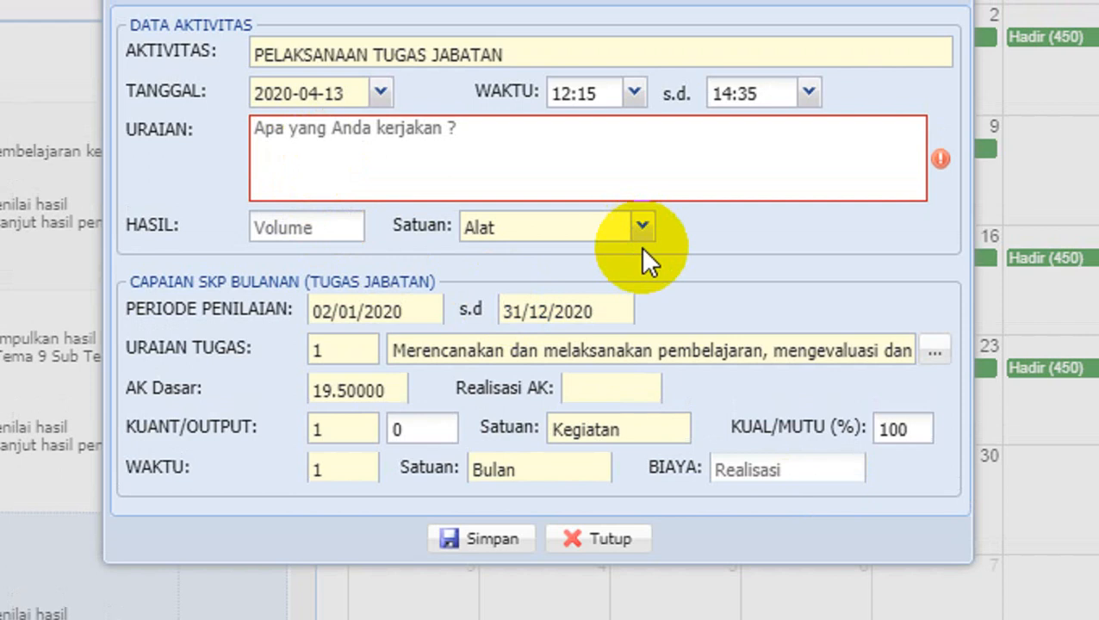
Choose task 5, "Mengikuti diklat fungsional antara 30 s.d 80 jam", as the URAIAN TUGAS and enter "Mengikuti kegiatan diklat online" in URAIAN.
click(934, 353)
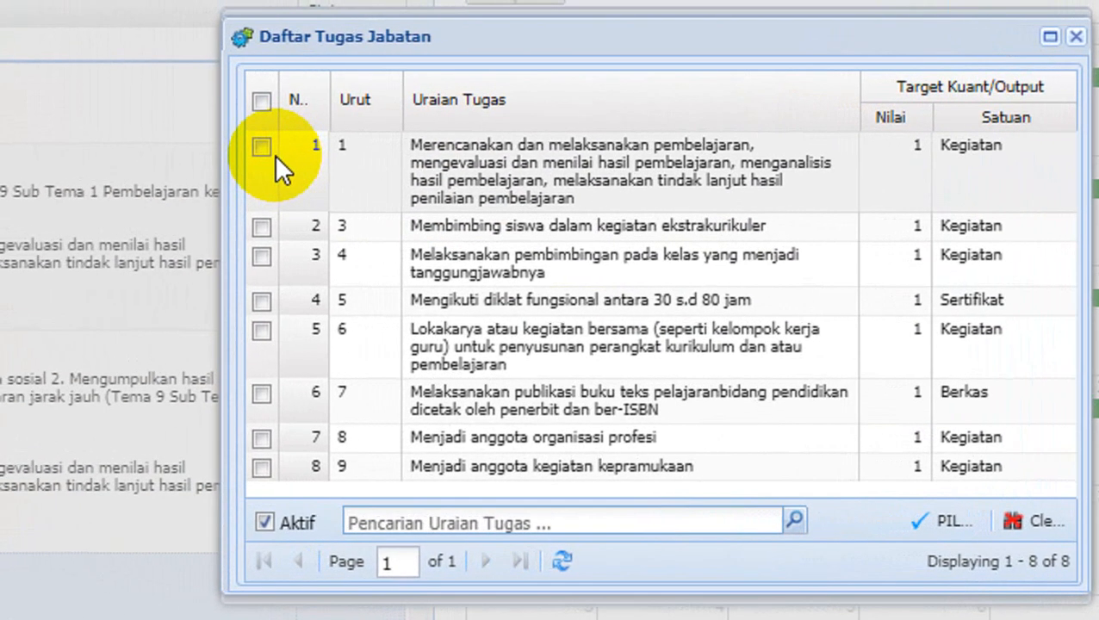
click(262, 300)
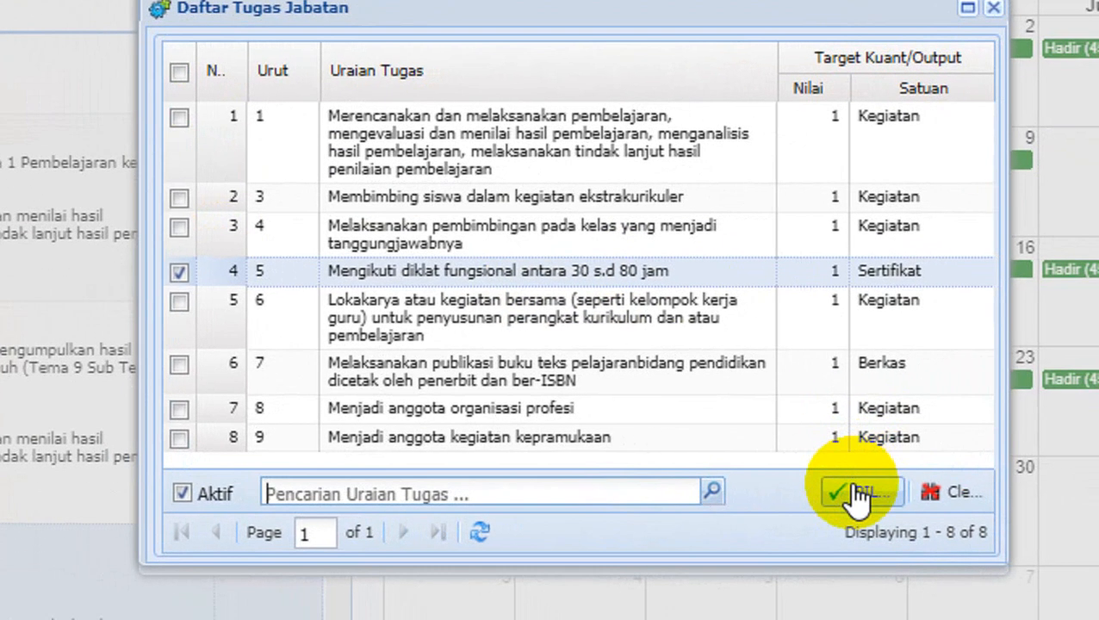
click(857, 493)
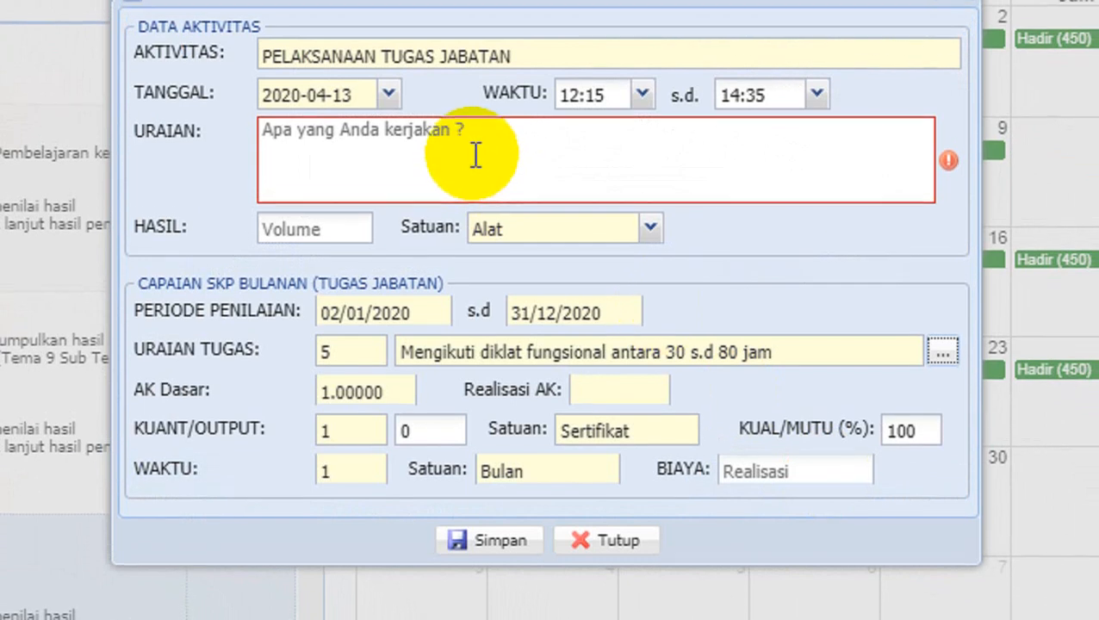
click(475, 155)
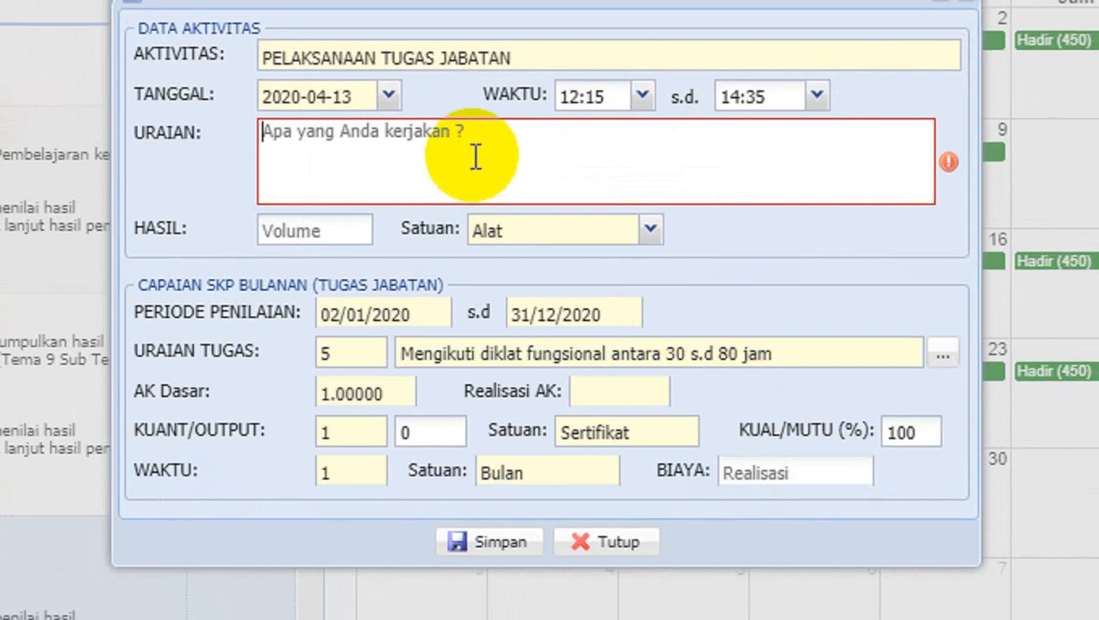
text(M)
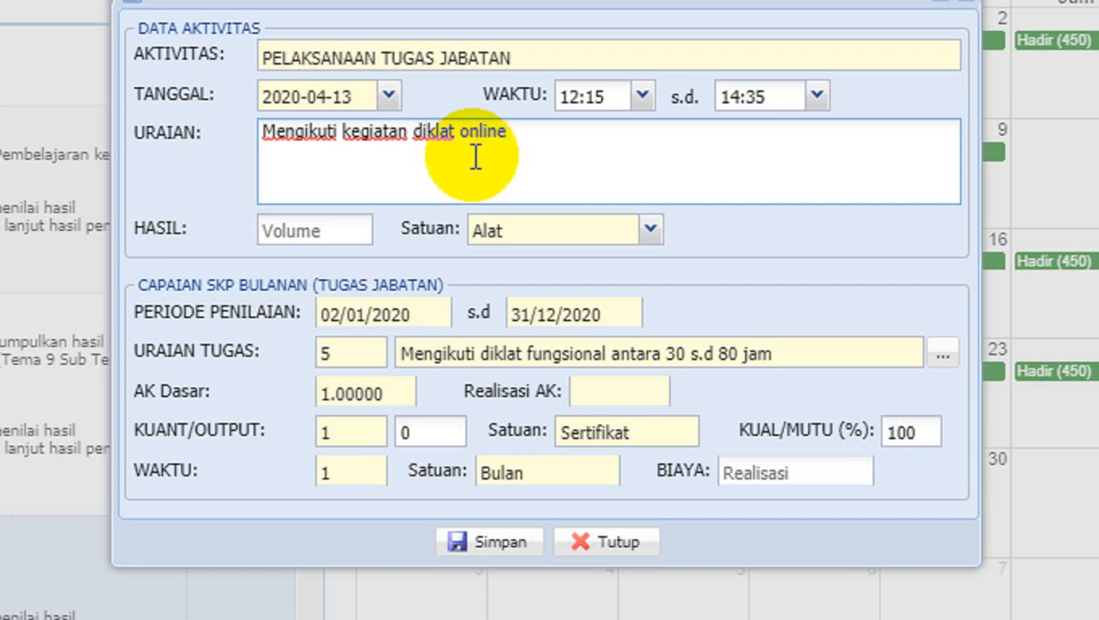
Set HASIL to 1 with Kegiatan as the Satuan for the online training activity.
click(367, 231)
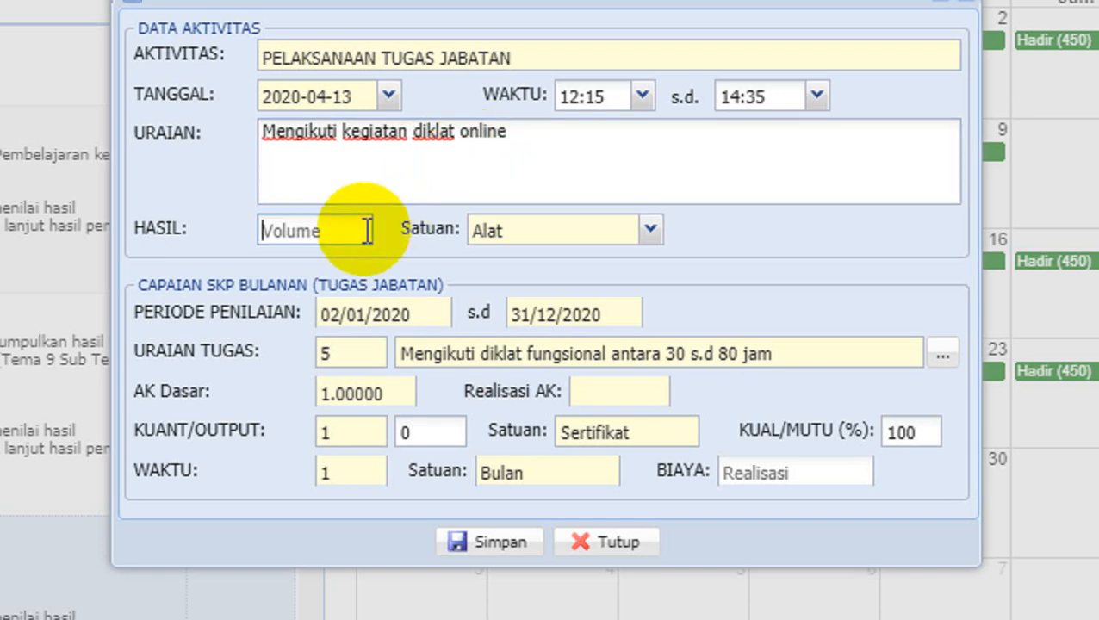
text(3)
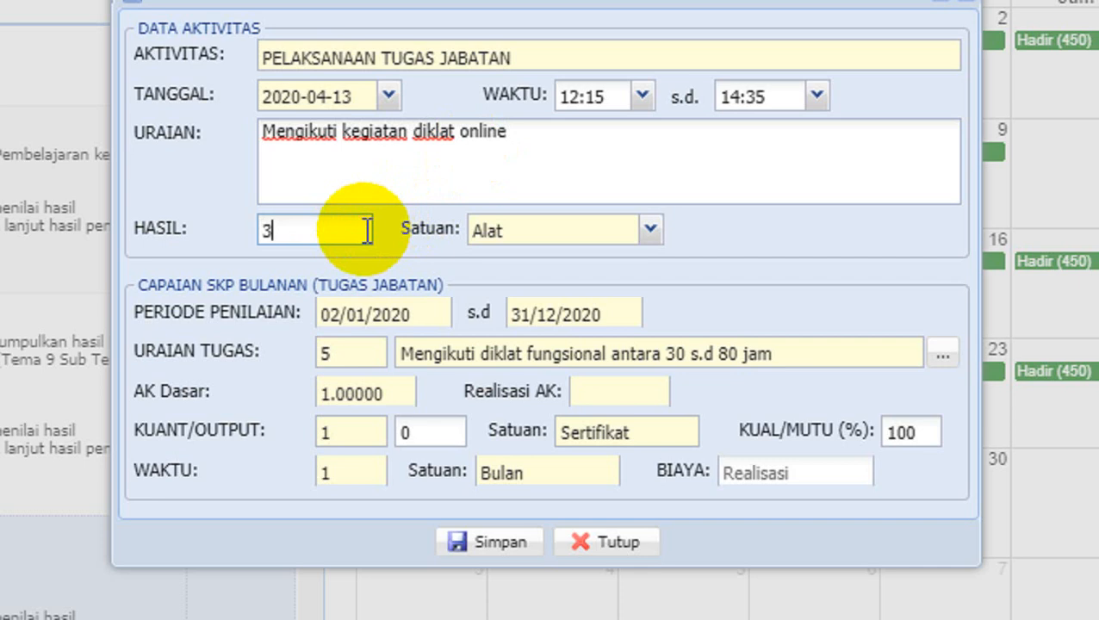
key(BackSpace)
text(1)
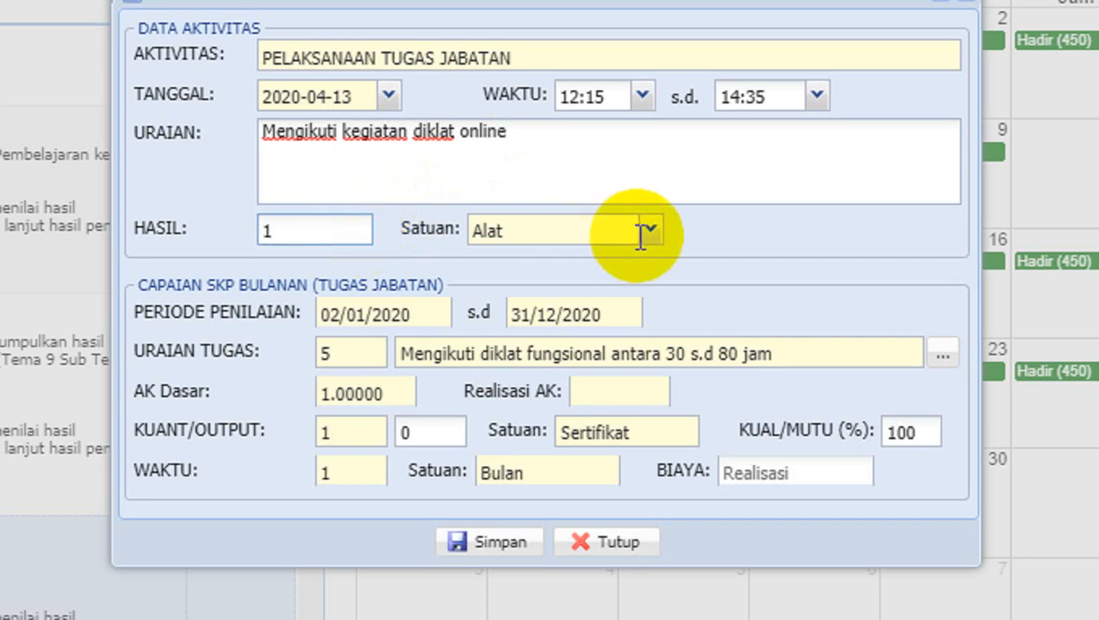
click(651, 230)
drag(652, 311, 645, 436)
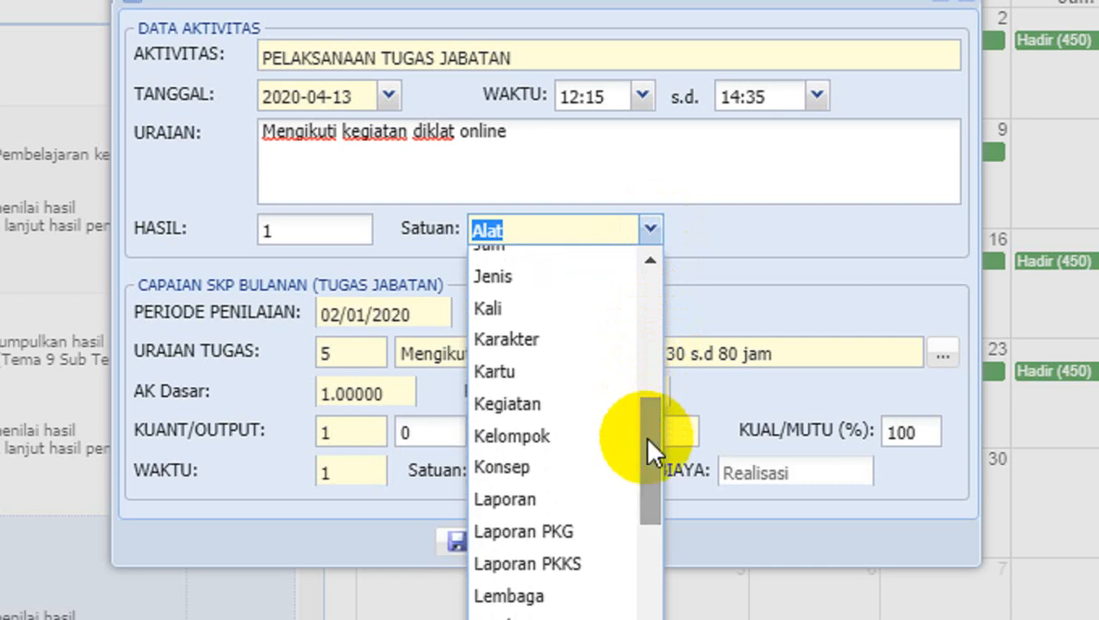
click(559, 405)
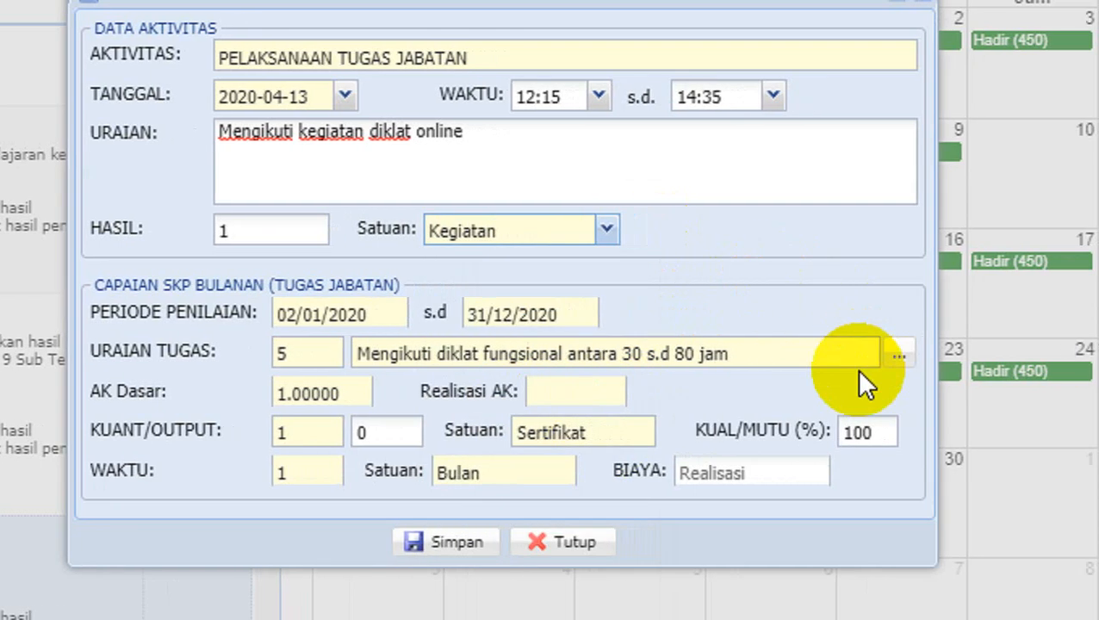
Set KUAL/MUTU to 95 percent and reselect task 5, "Mengikuti diklat fungsional antara 30 s.d 80 jam", as the URAIAN TUGAS.
double_click(836, 431)
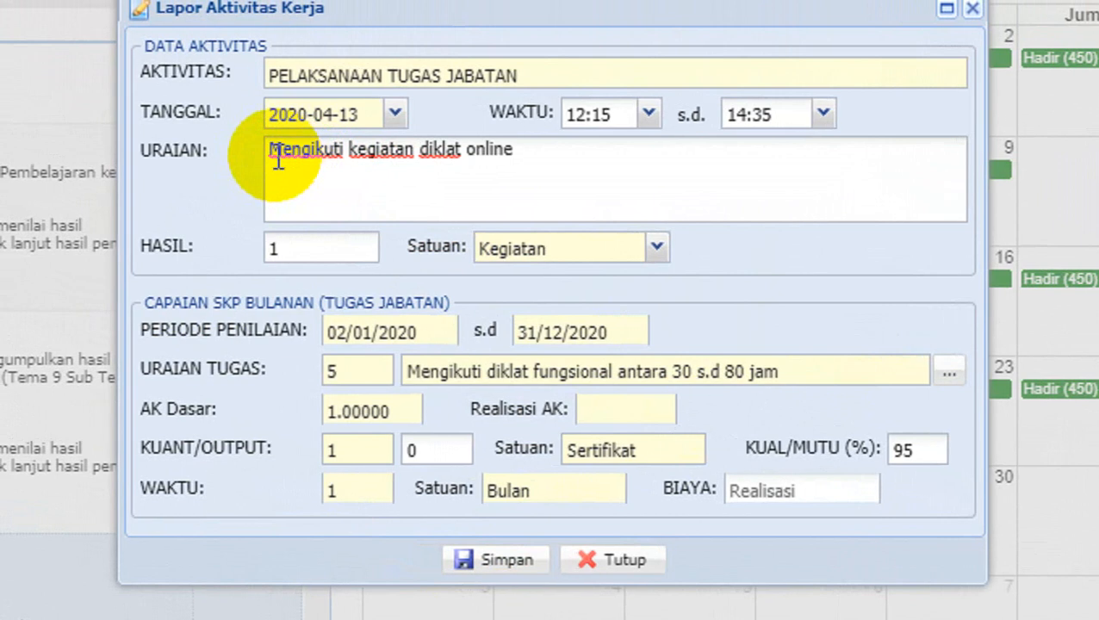
drag(269, 153, 302, 160)
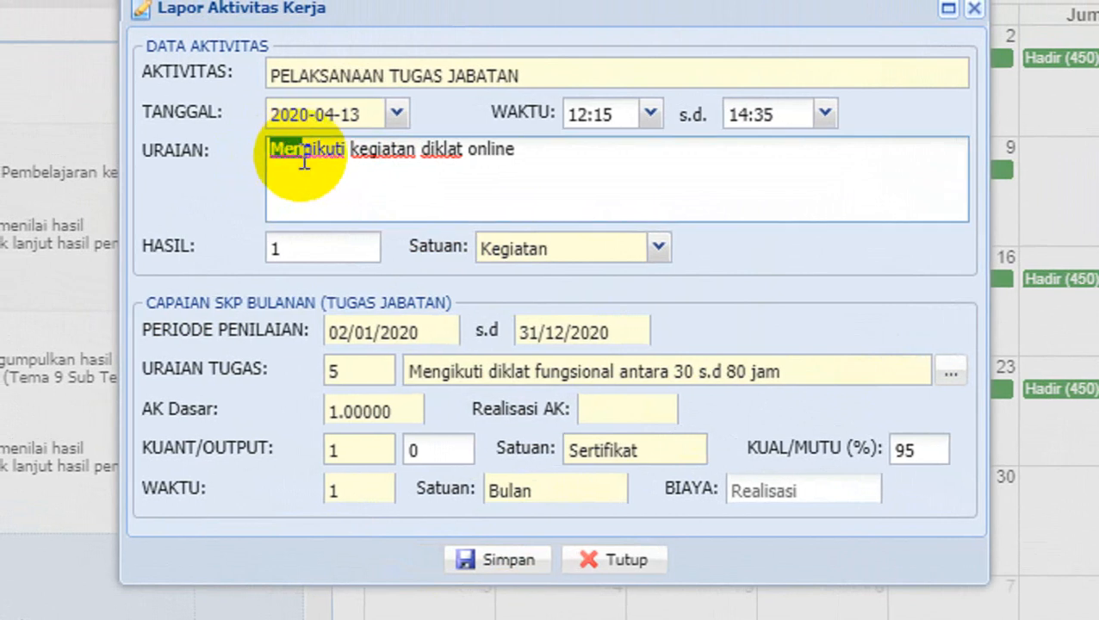
click(950, 374)
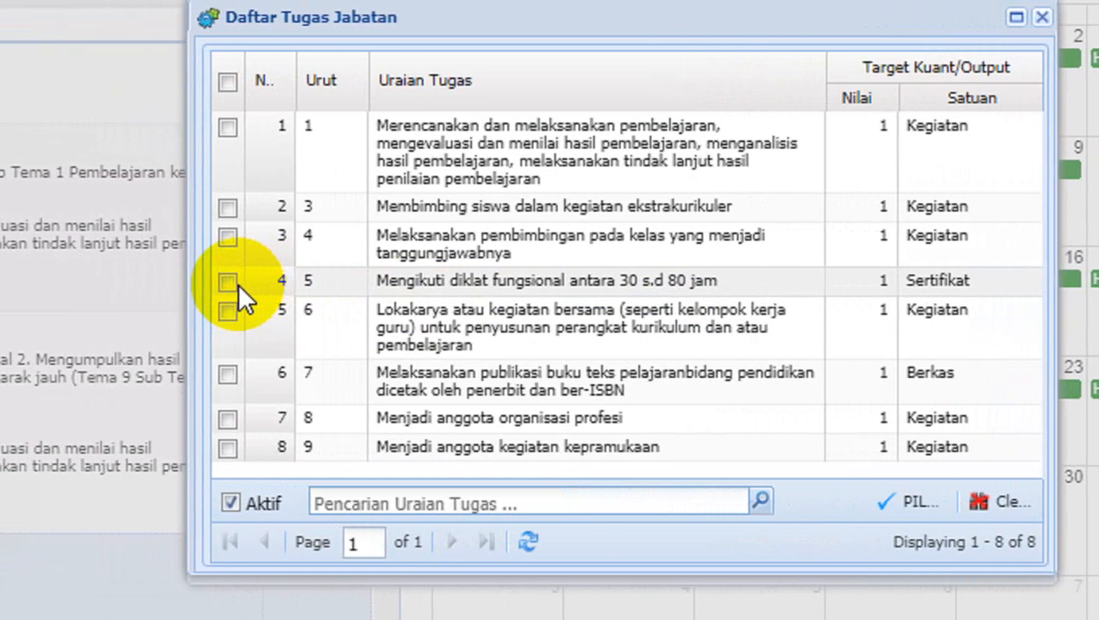
click(229, 283)
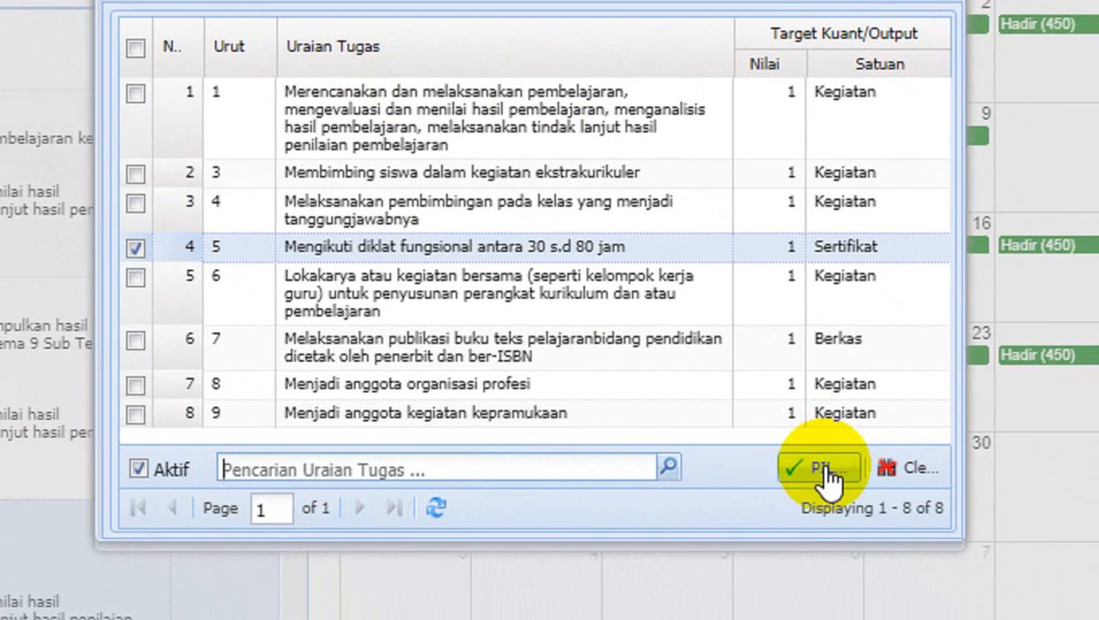
click(829, 474)
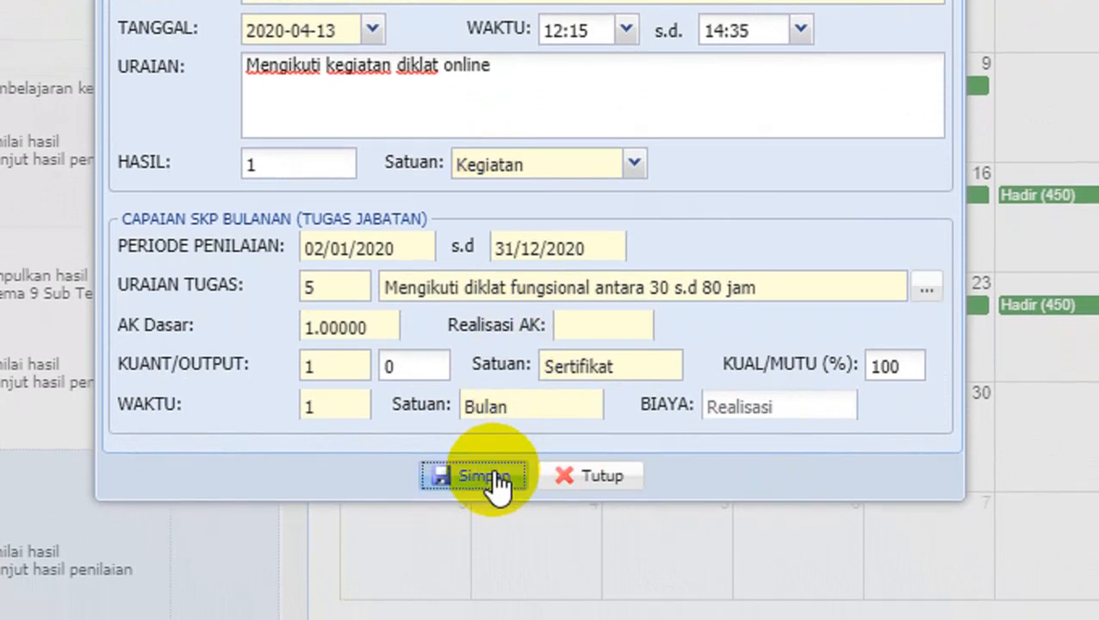
Save the online training report and review the 13 April entries in the activity list.
click(490, 499)
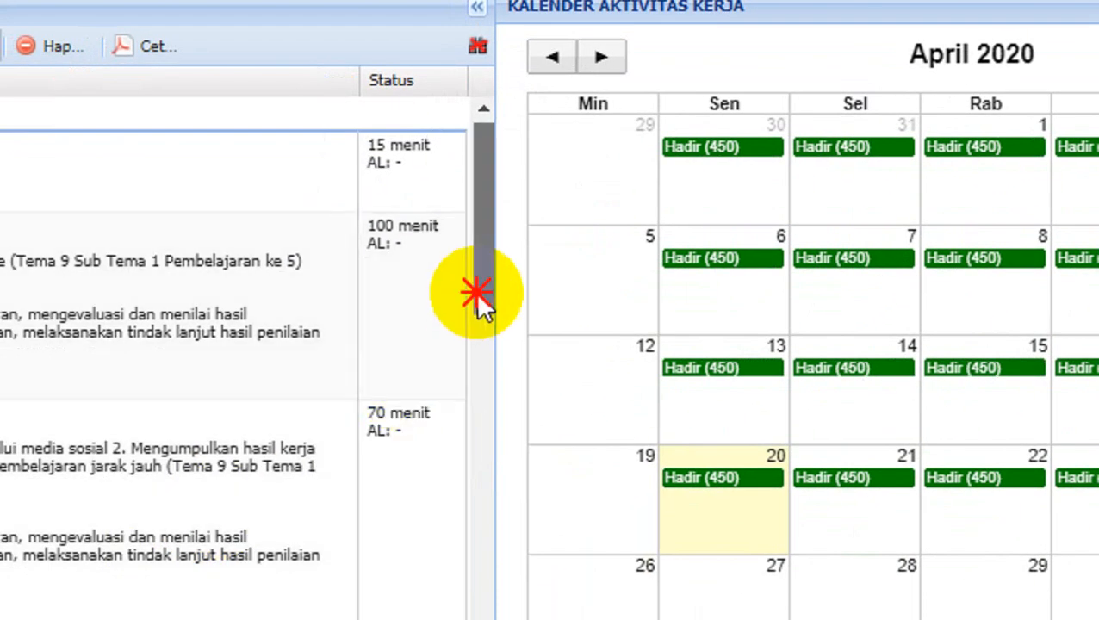
drag(481, 304, 481, 387)
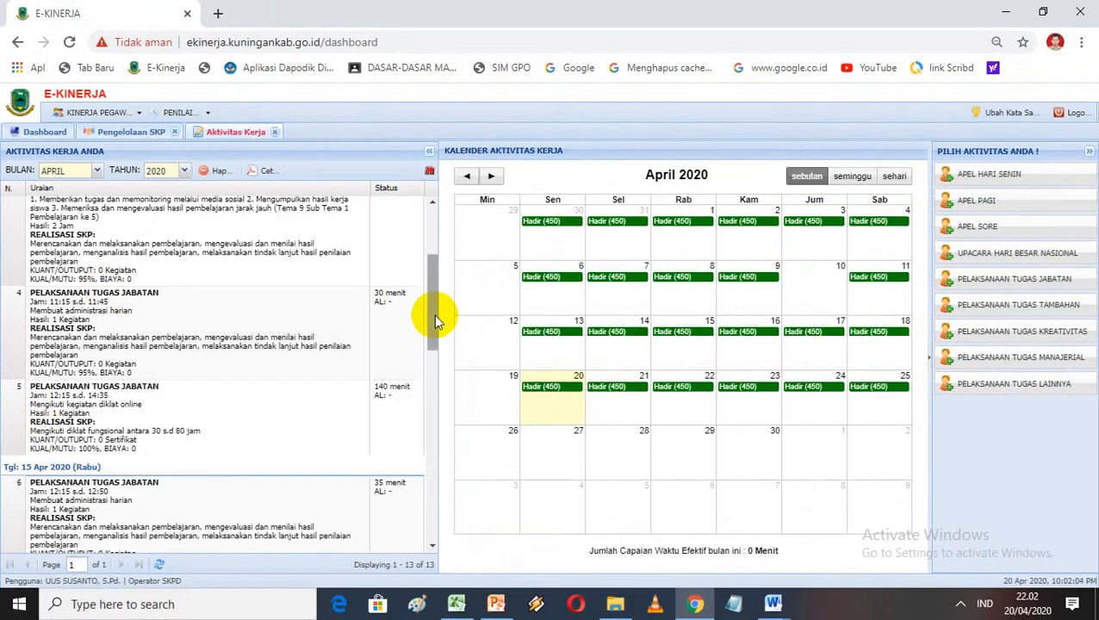
drag(433, 320, 440, 263)
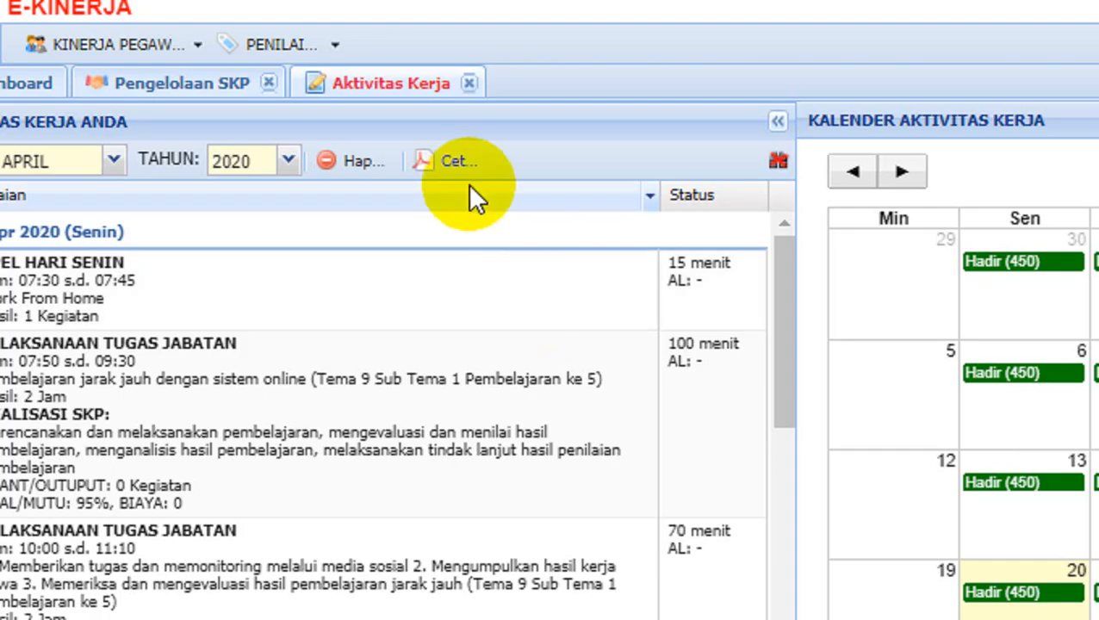
Generate the printable April 2020 work activity report and review its 13 April entries.
click(446, 164)
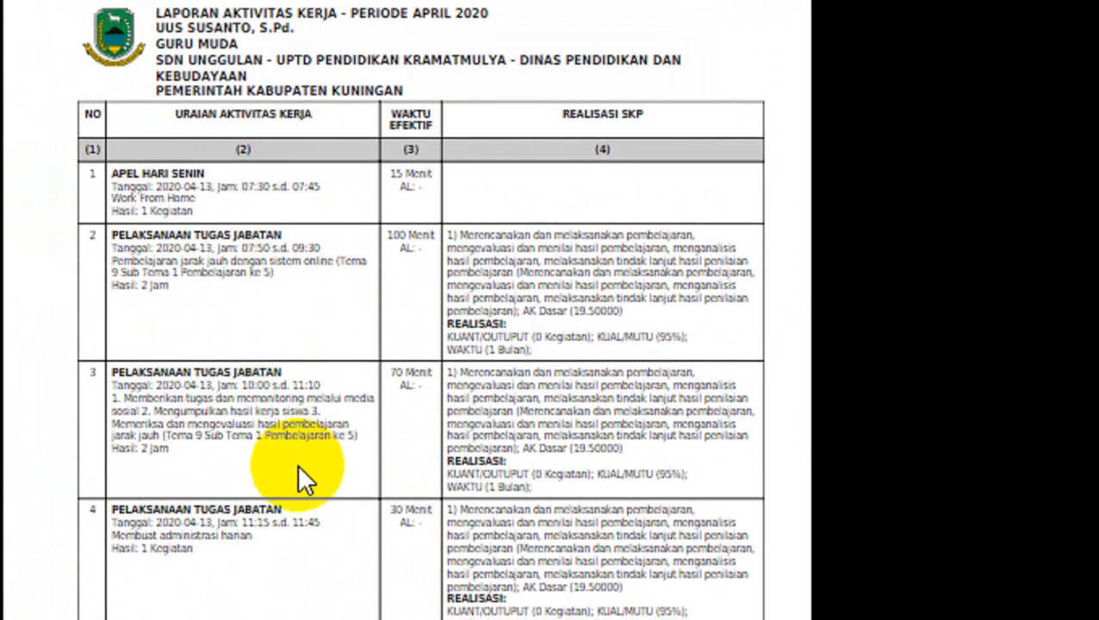
scroll(297, 464, down, 5)
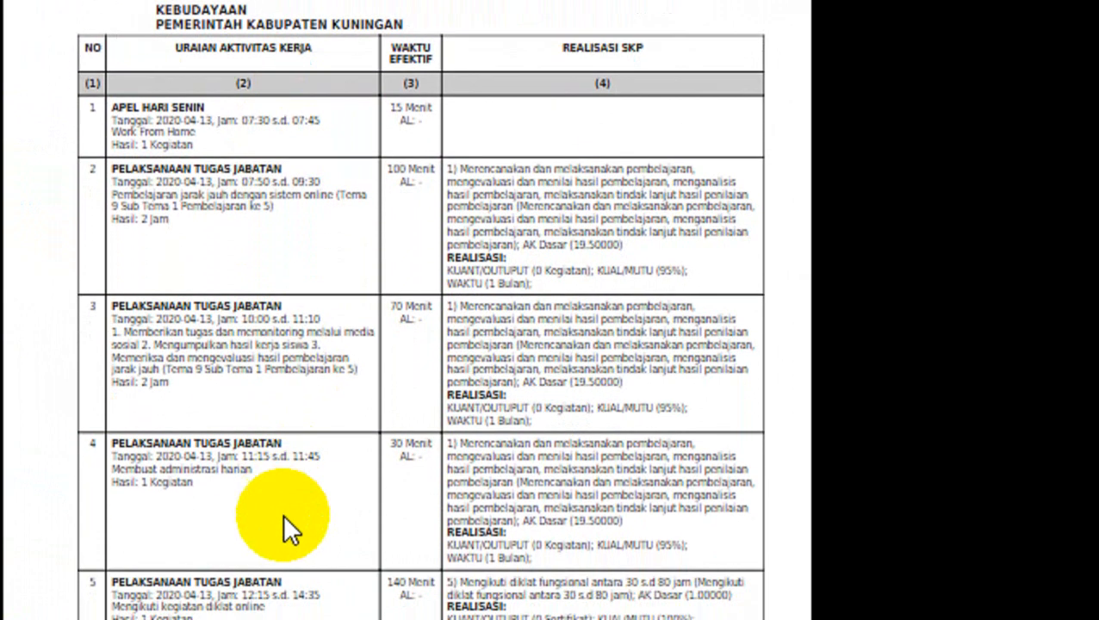
scroll(281, 517, down, 3)
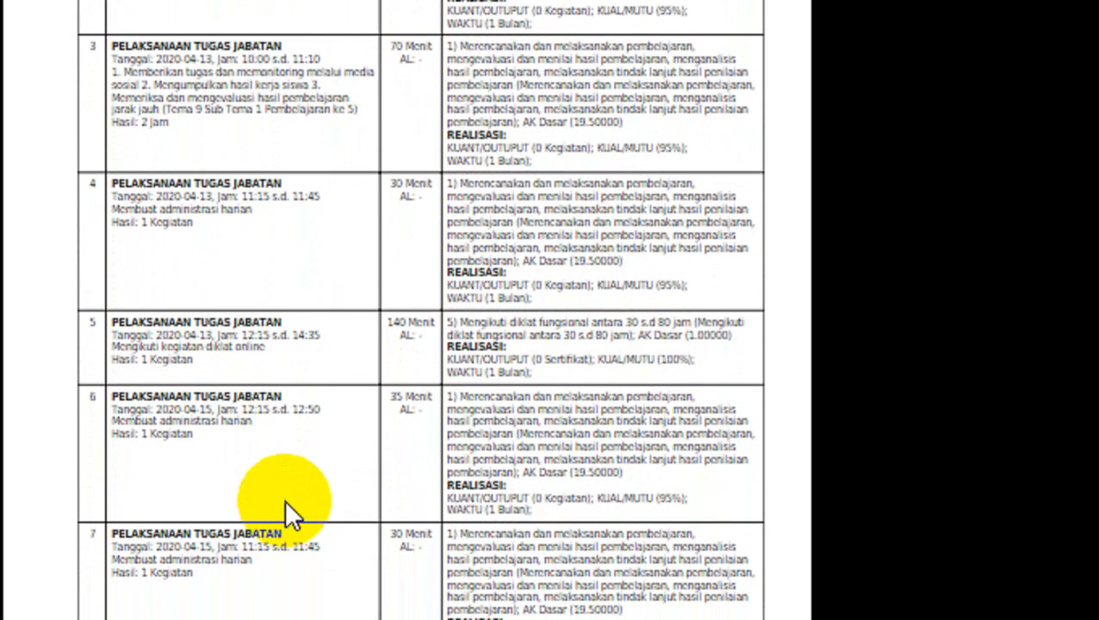
scroll(273, 156, up, 4)
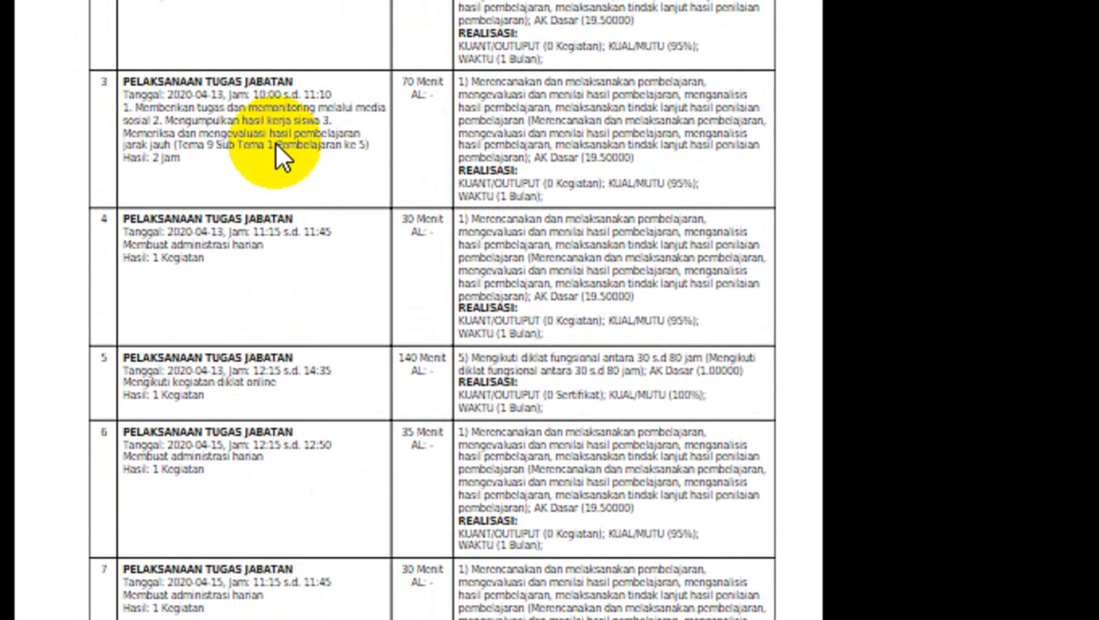
scroll(276, 138, up, 6)
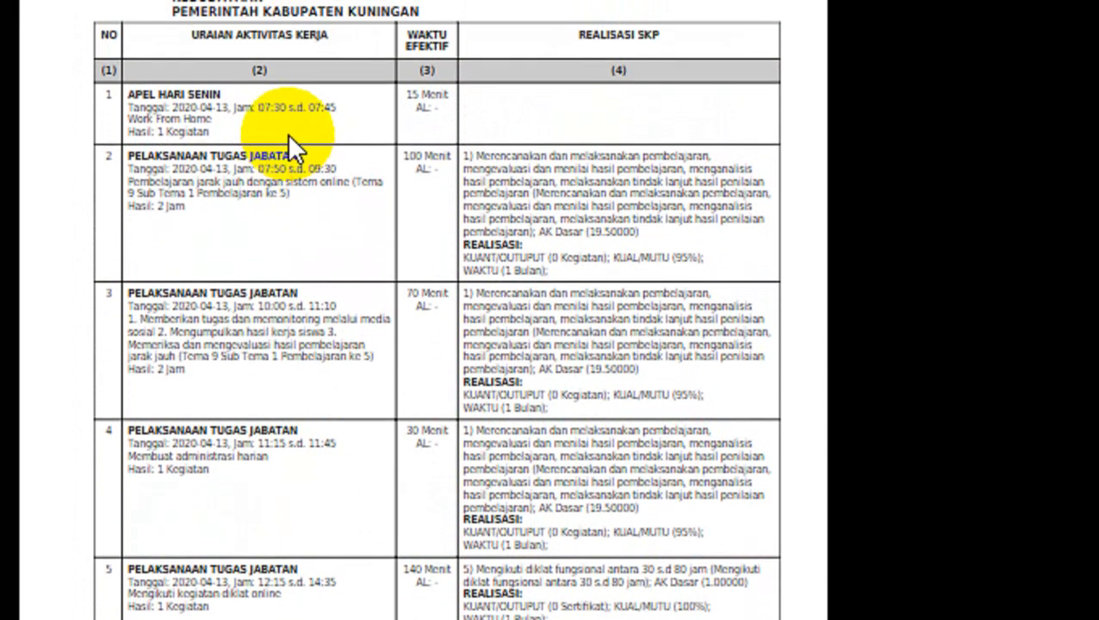
scroll(287, 503, down, 6)
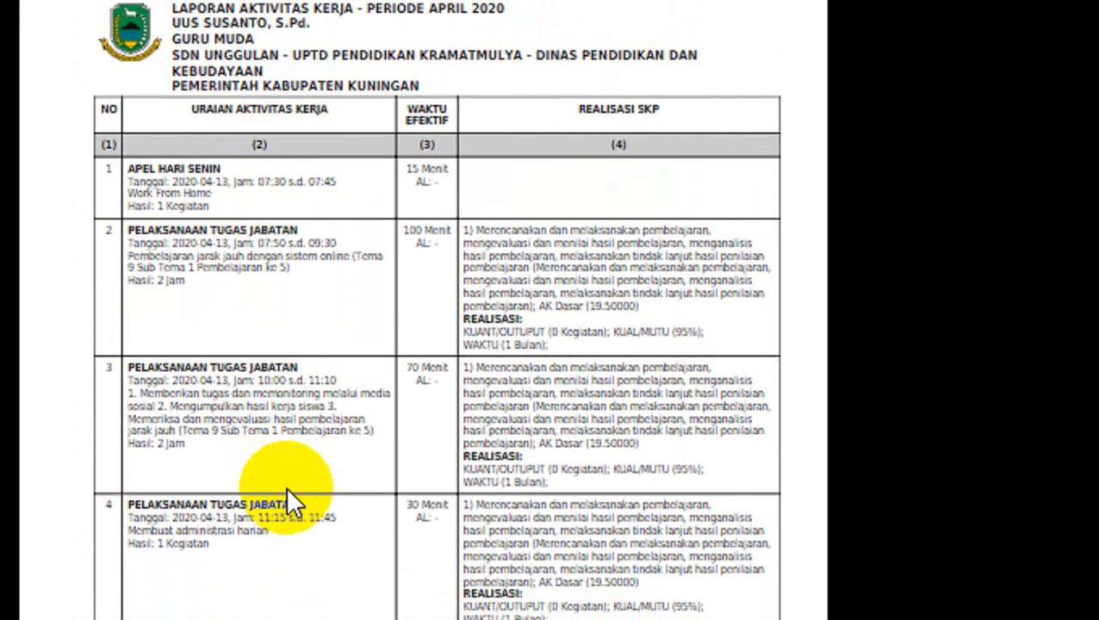